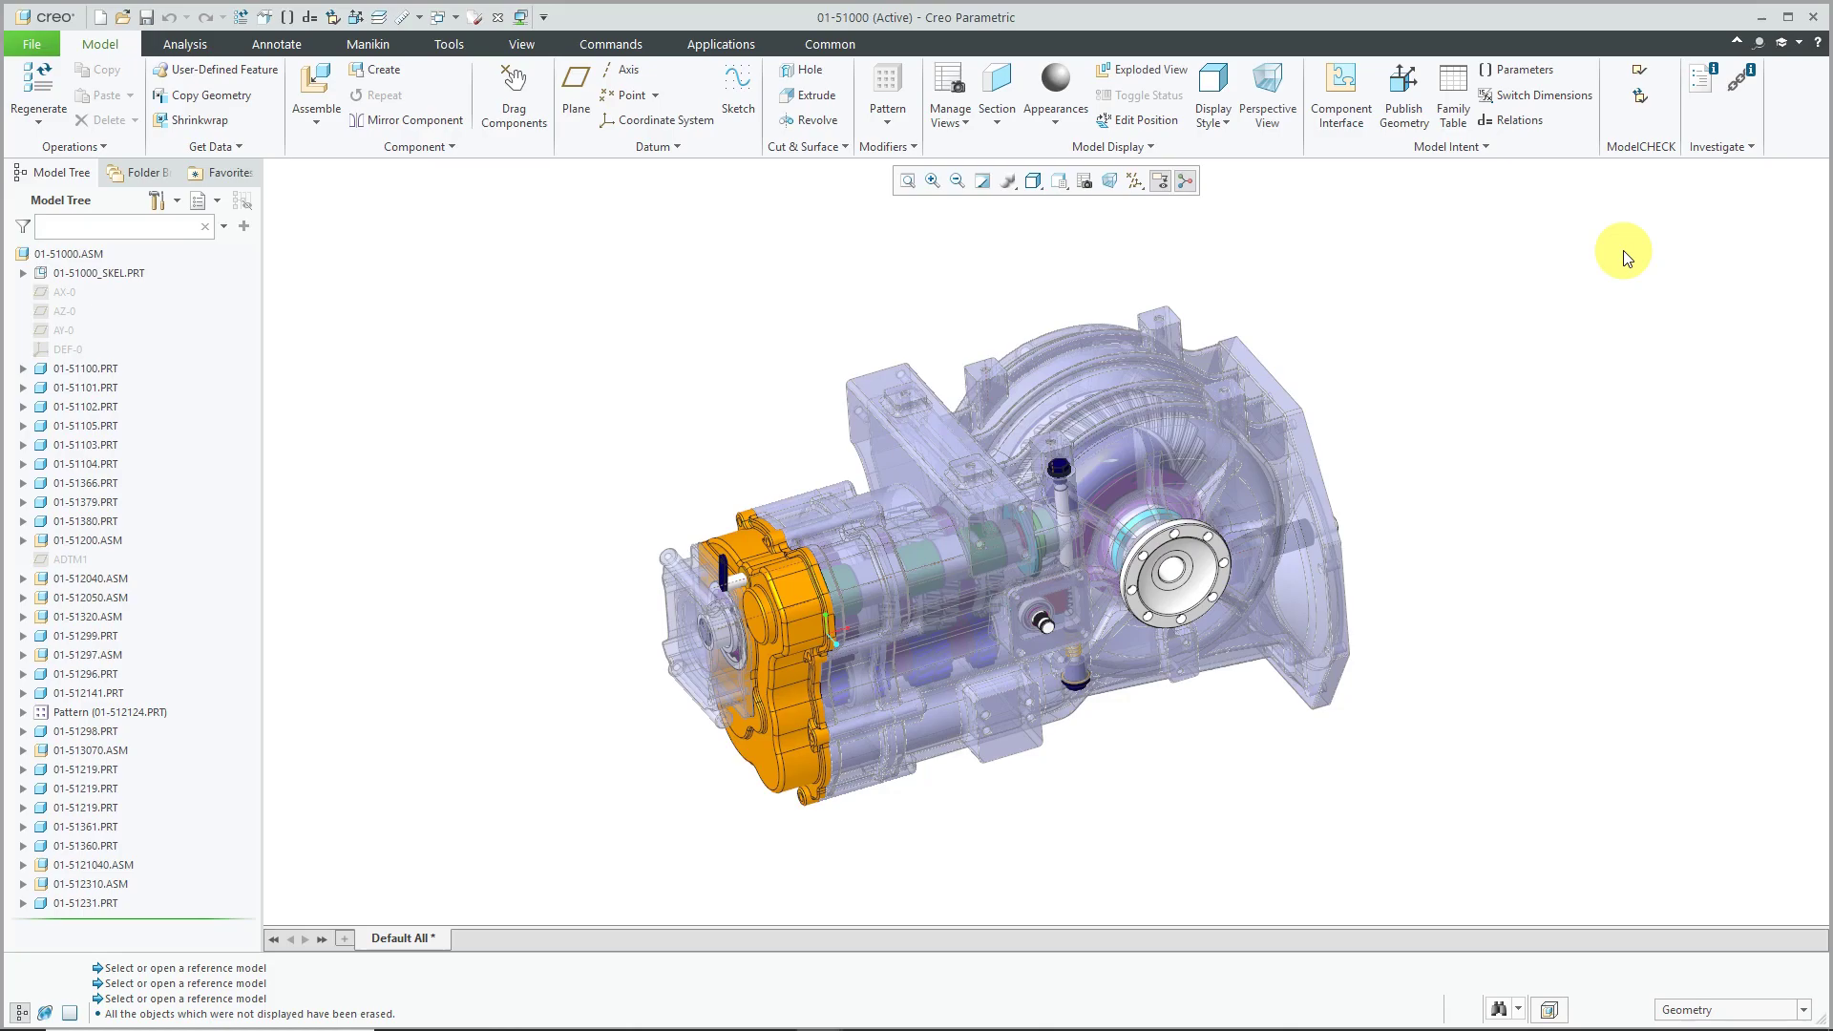
Expand 01-51200.ASM, briefly activate part 01-51265, then return to the full gearbox assembly.
left_click(22, 540)
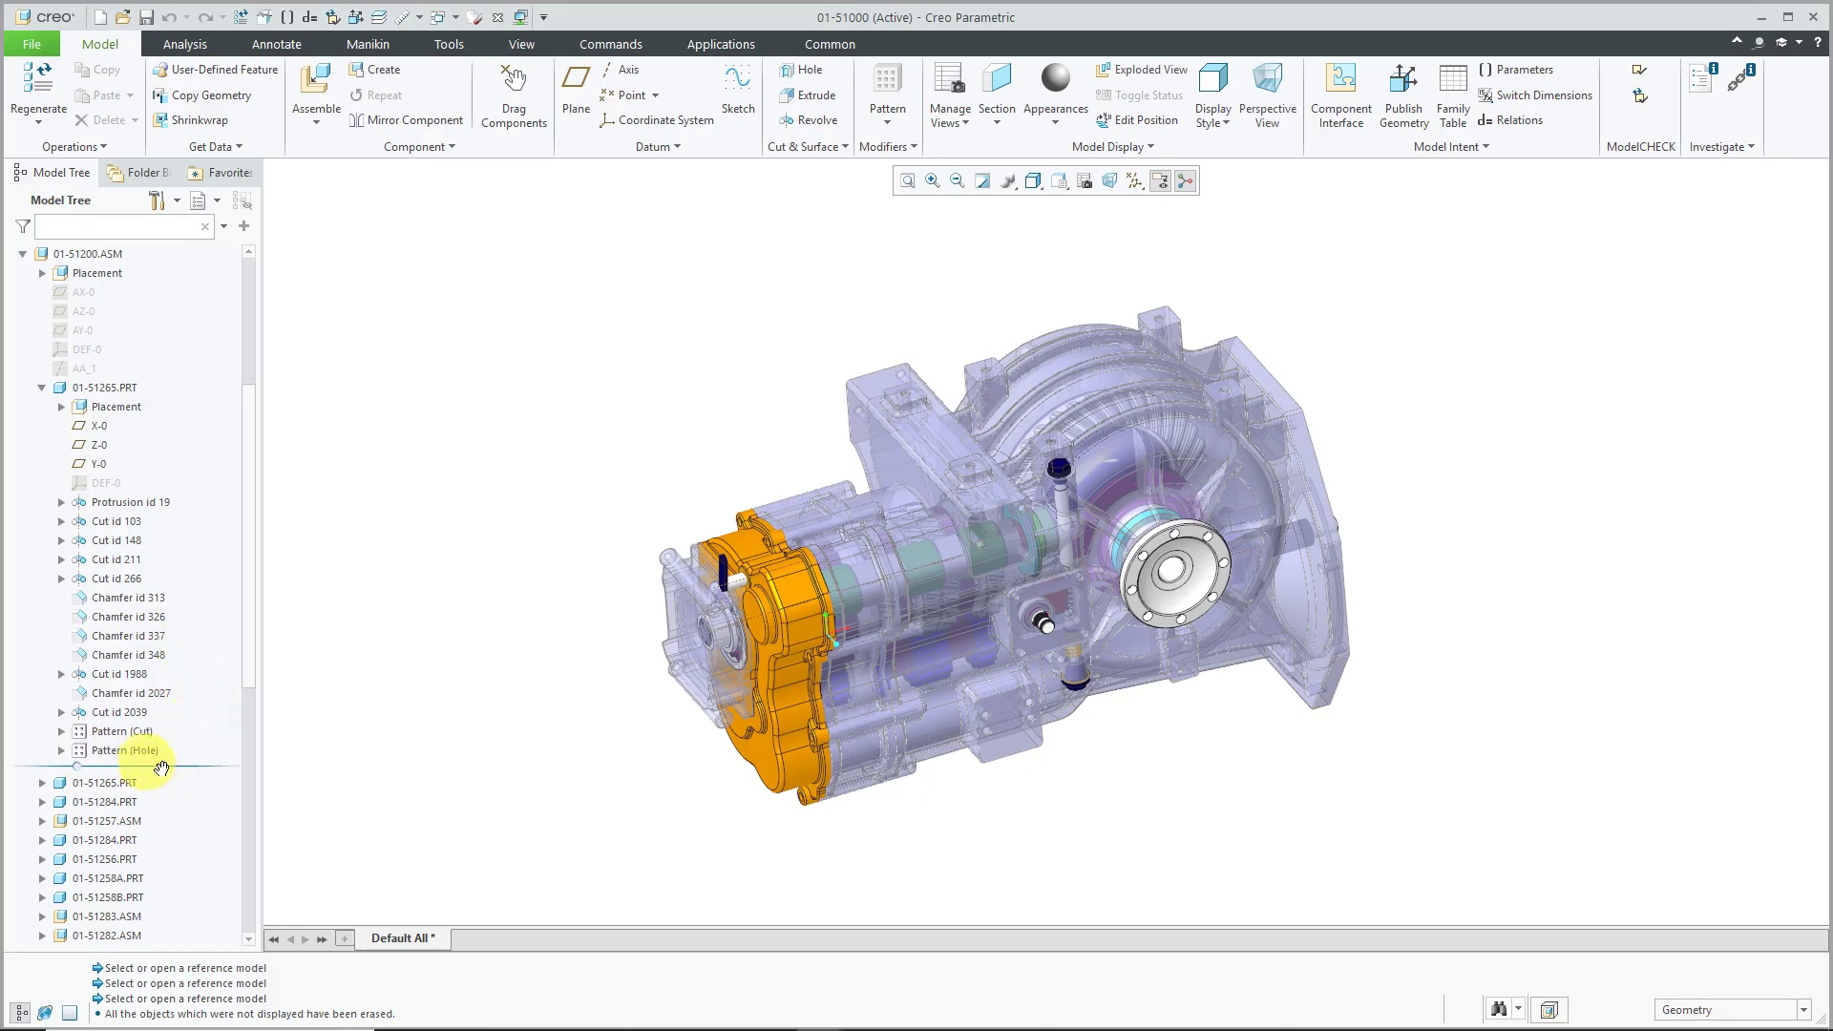
left_click(112, 389)
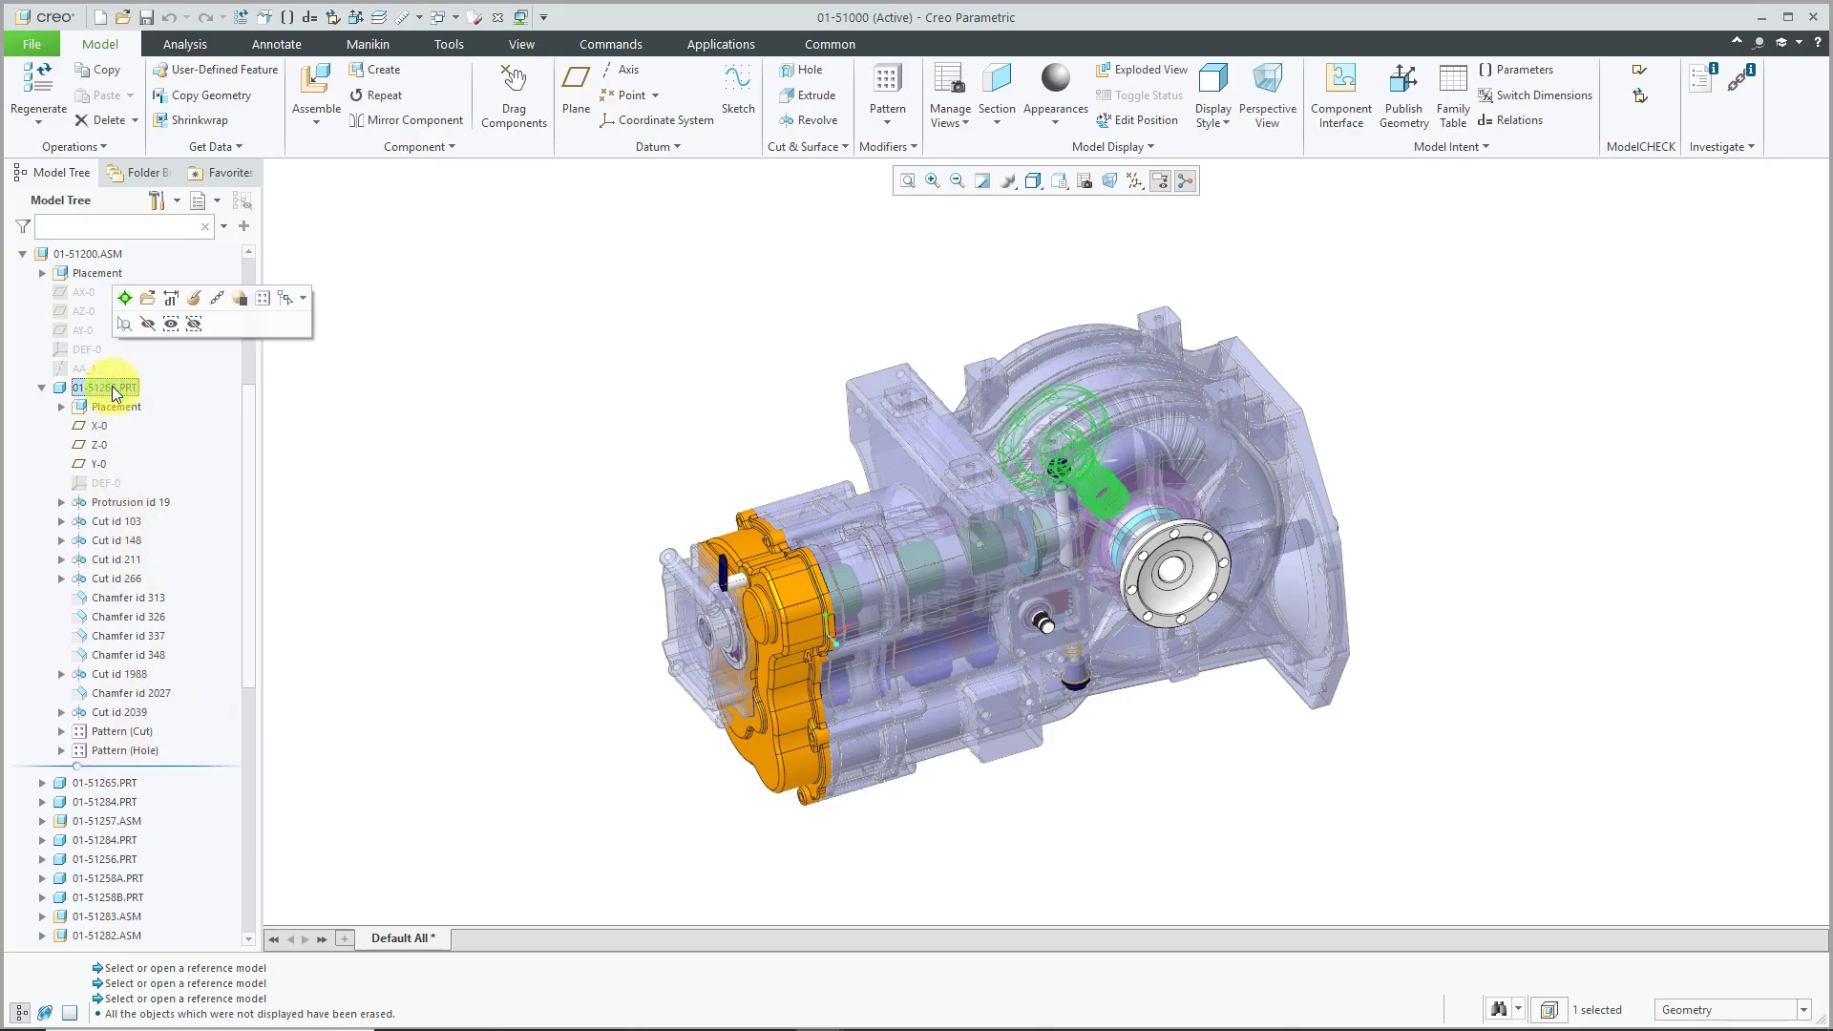
left_click(125, 301)
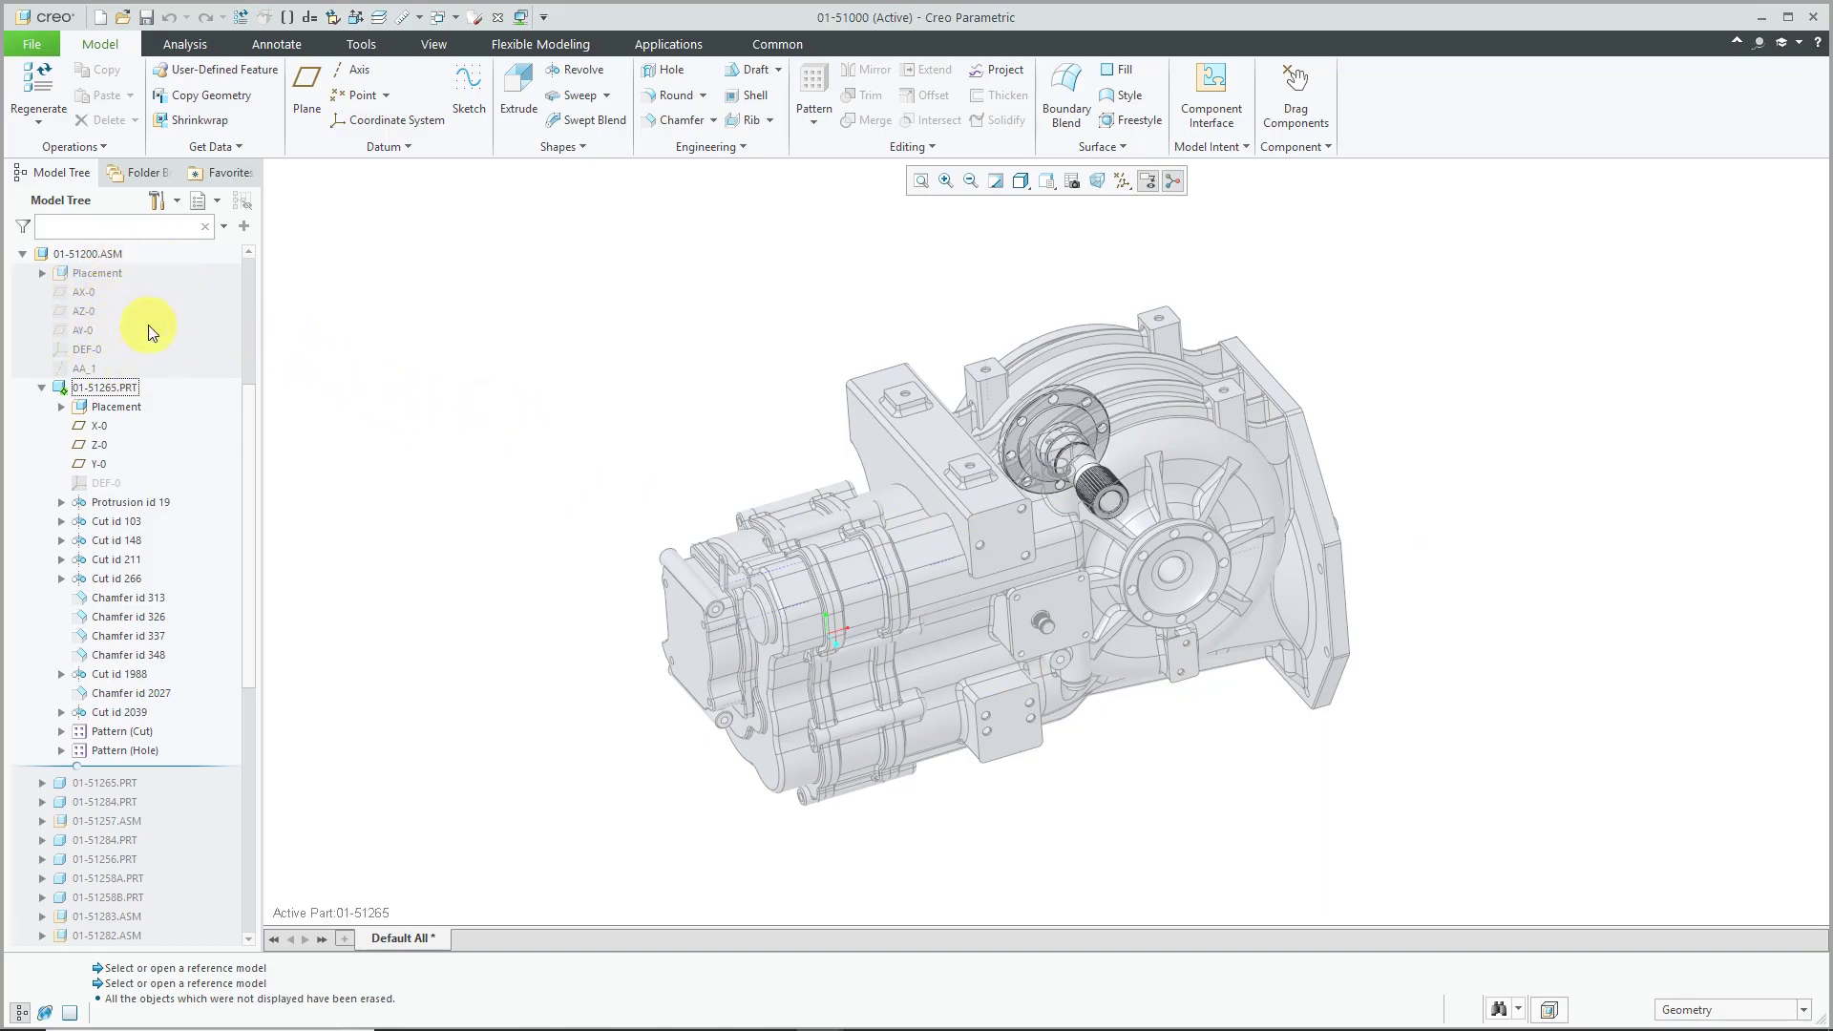
mouse_move(250, 429)
left_mouse_down()
mouse_move(249, 775)
mouse_move(248, 292)
mouse_move(243, 439)
mouse_move(254, 422)
left_mouse_up()
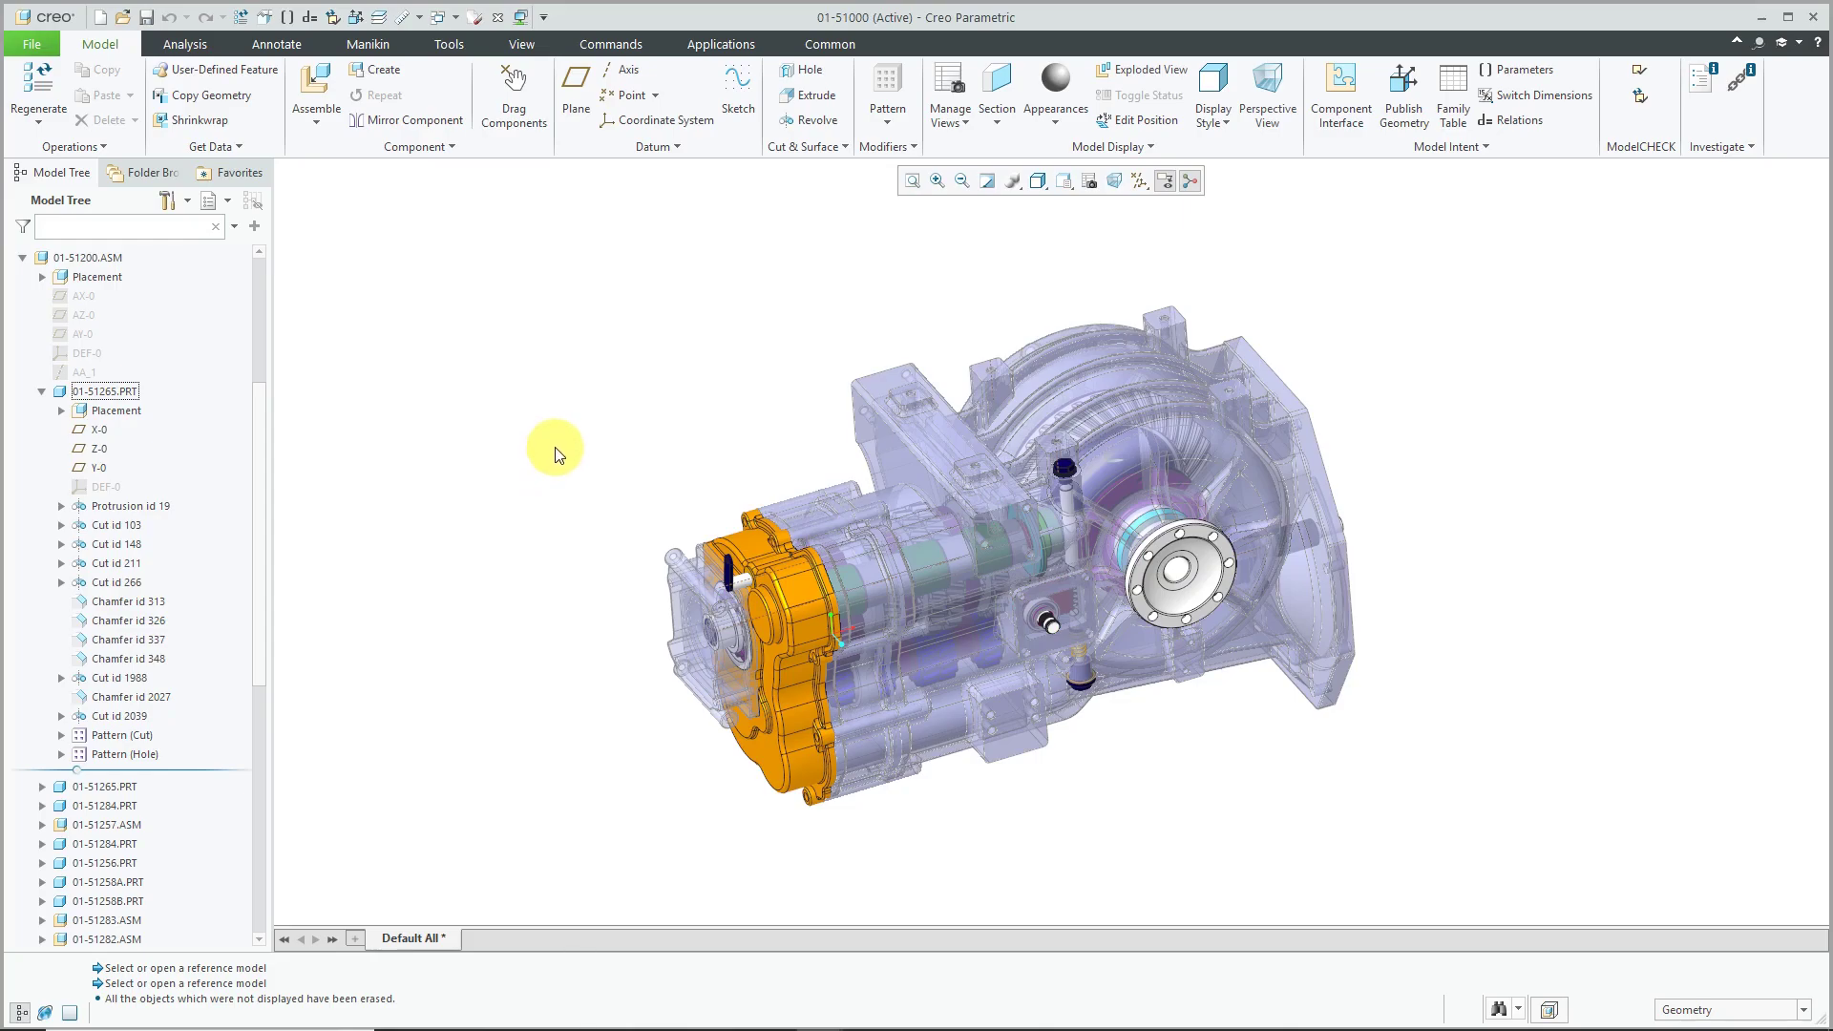
Create the new part PRT0001 and start a Merge/Inheritance feature in it.
left_click(100, 19)
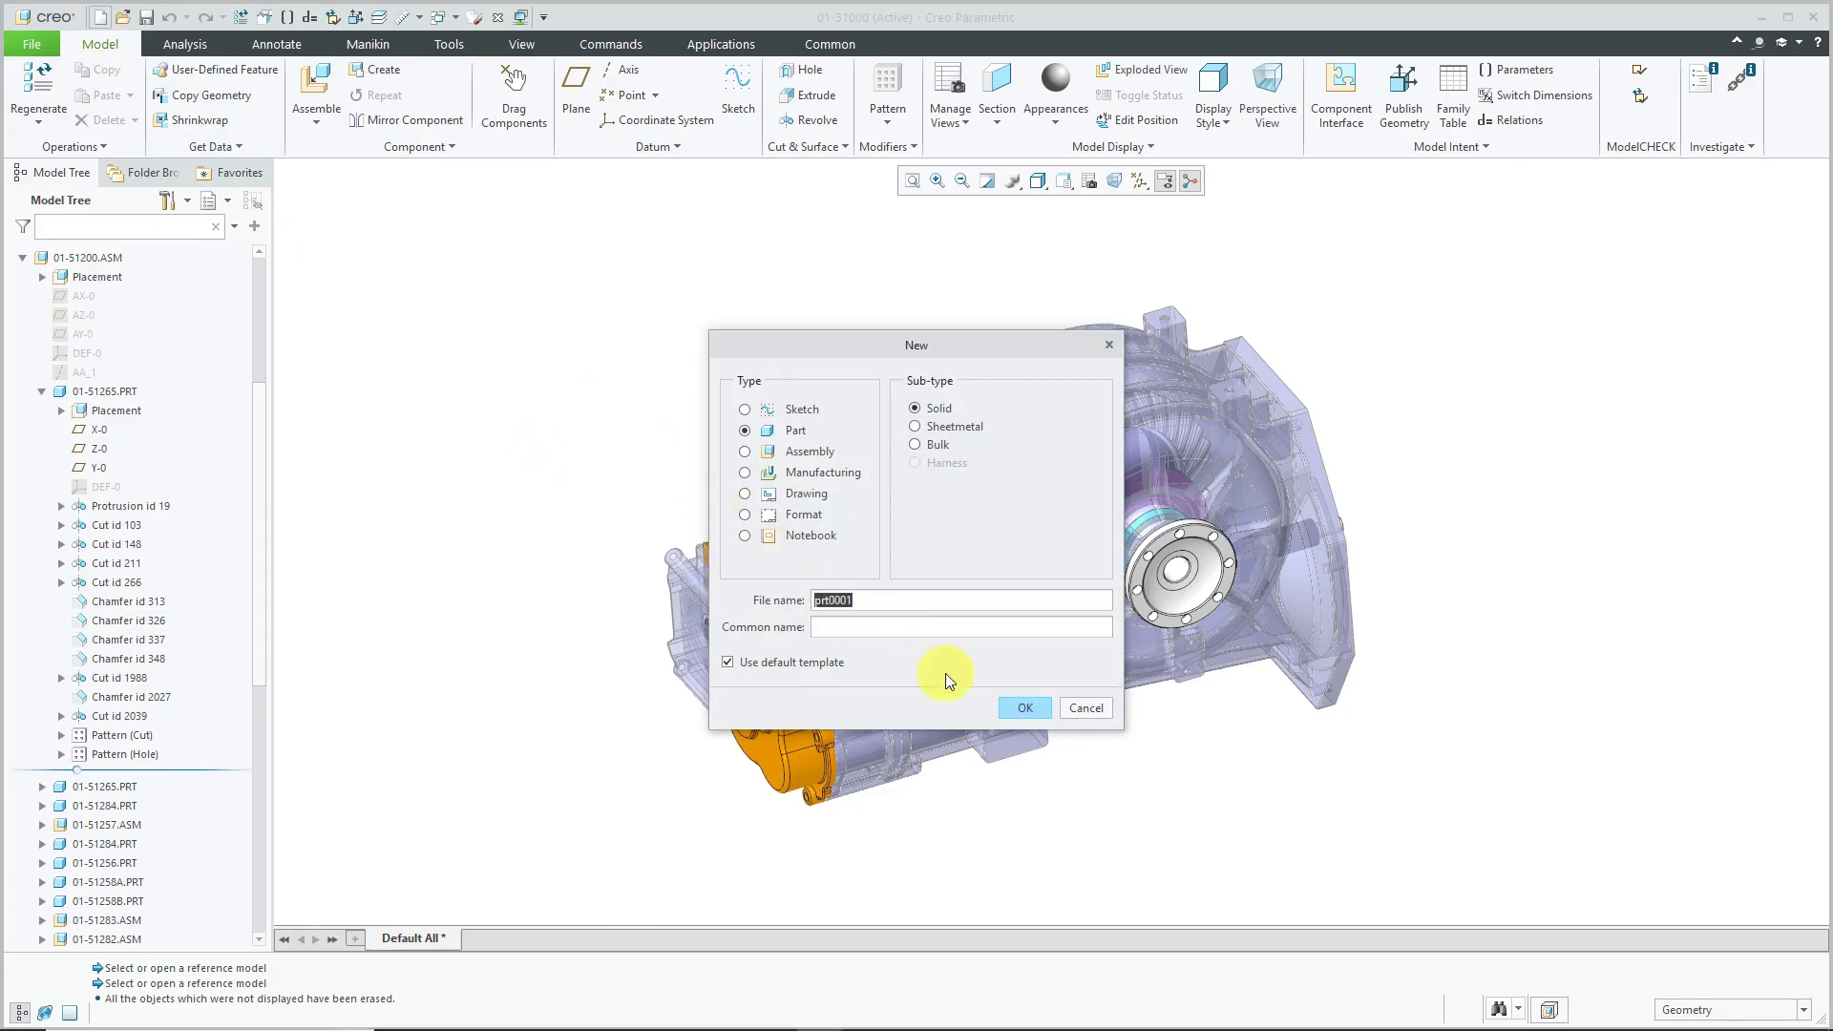
left_click(1020, 712)
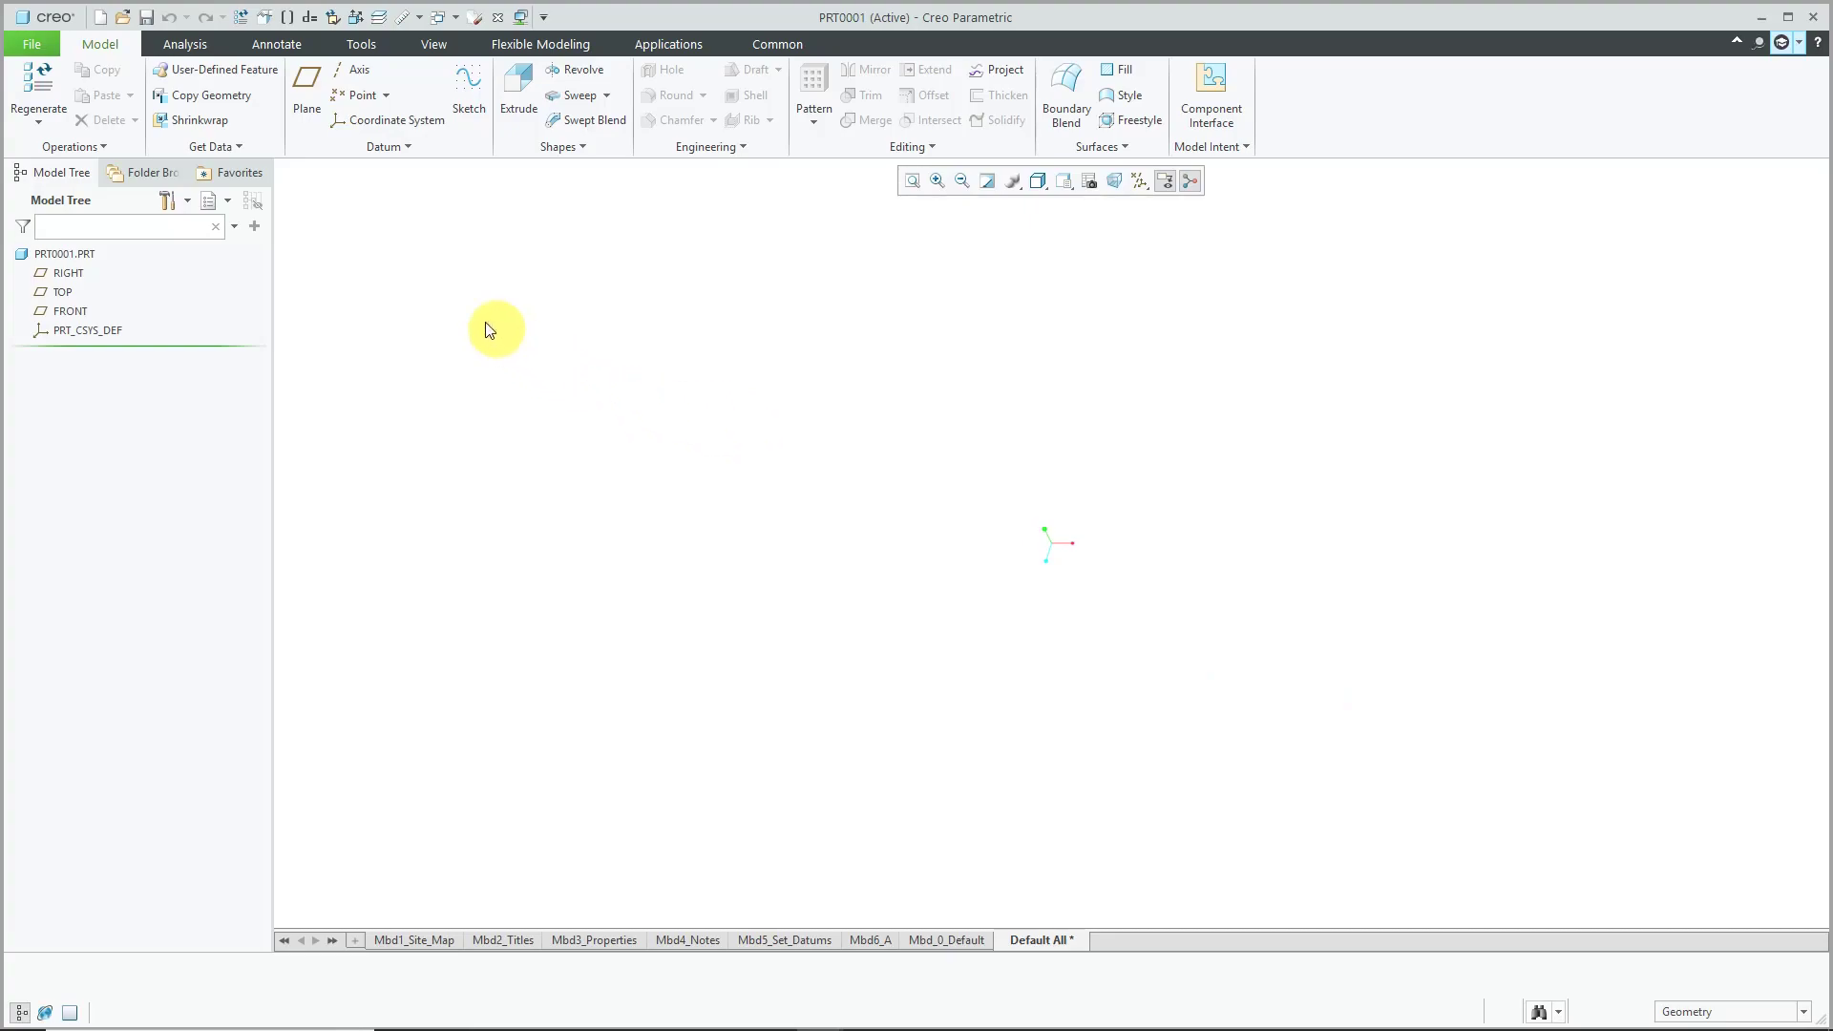
left_click(211, 150)
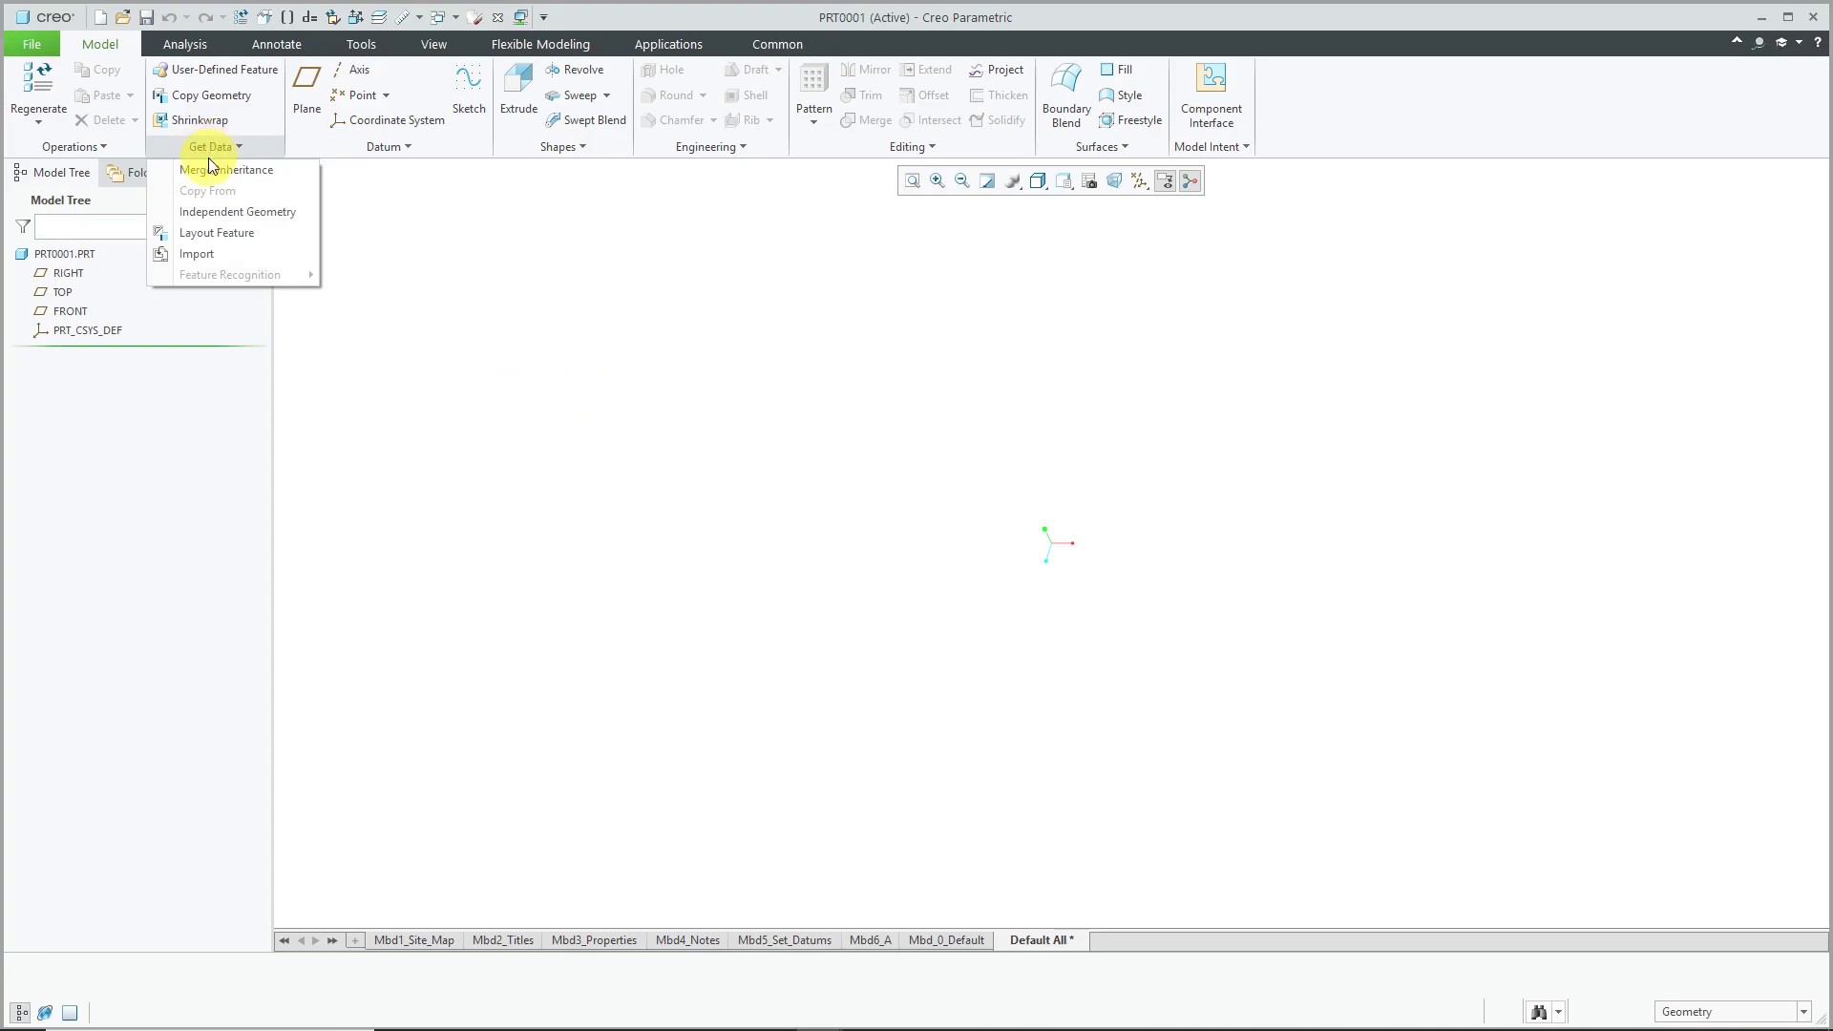
left_click(218, 171)
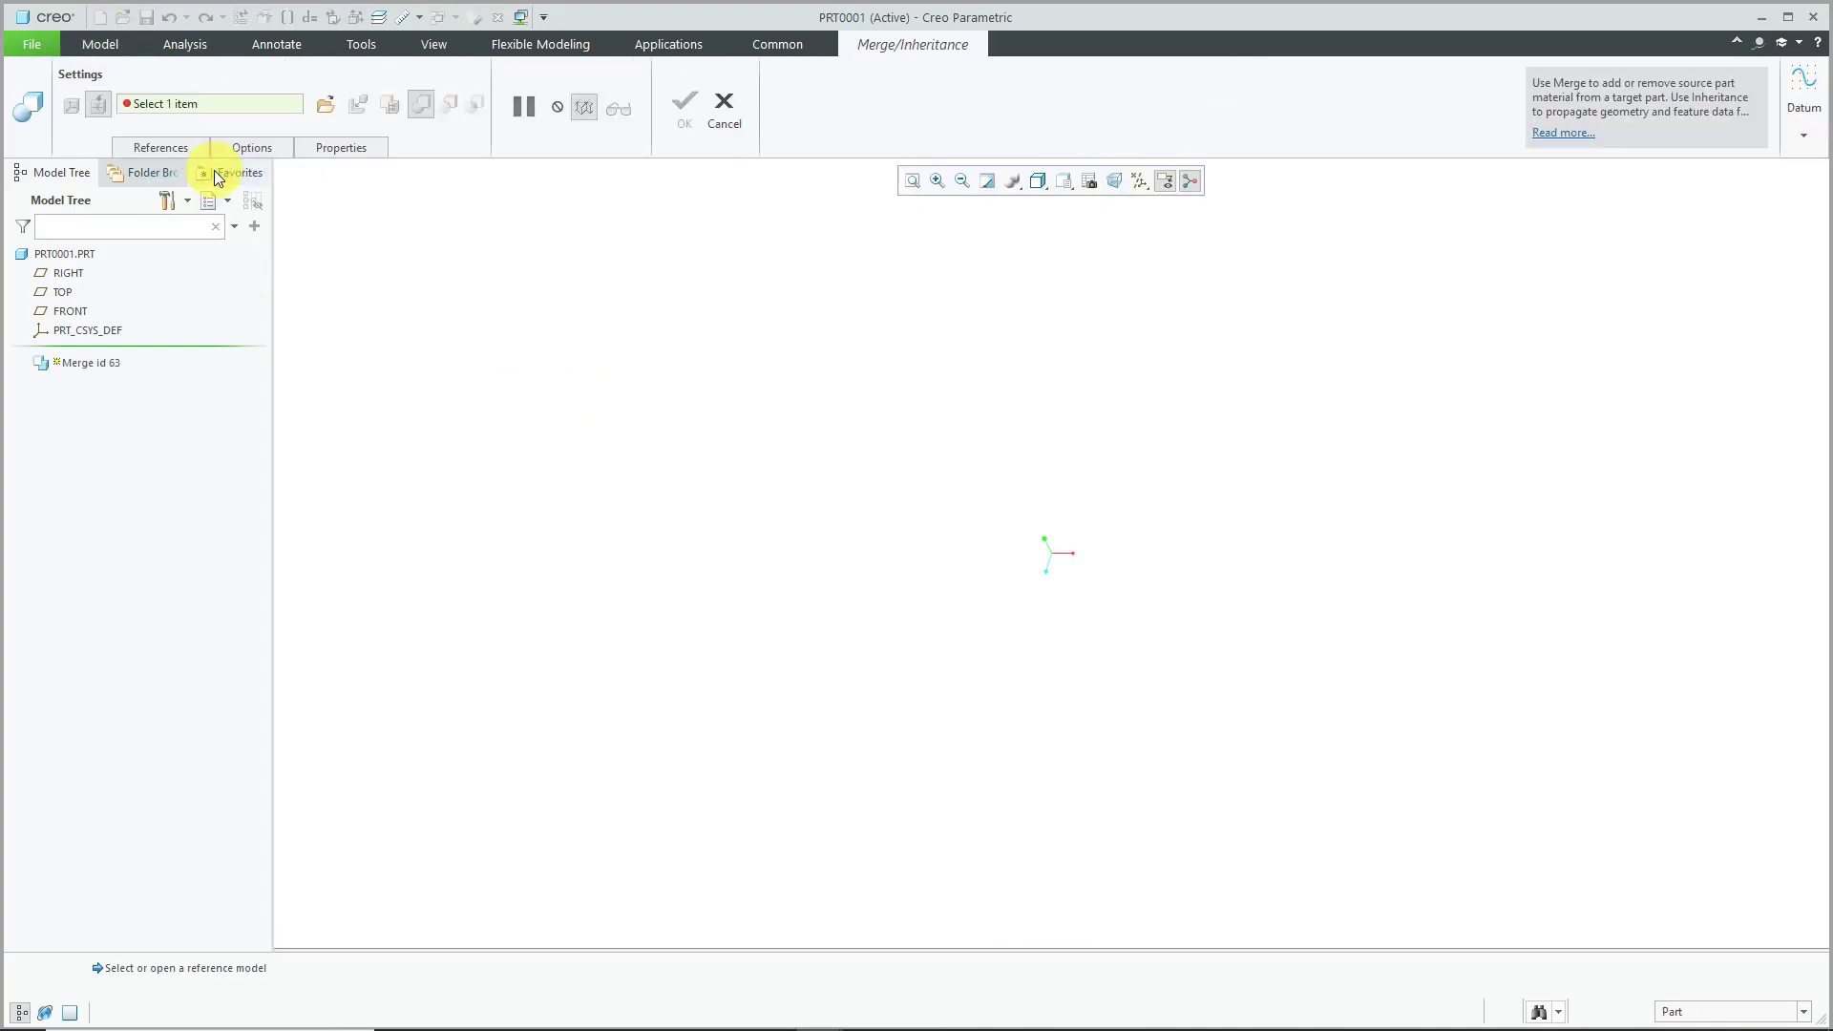
Choose in-session part 01-51102, found by searching '511', as the merge reference.
left_click(326, 103)
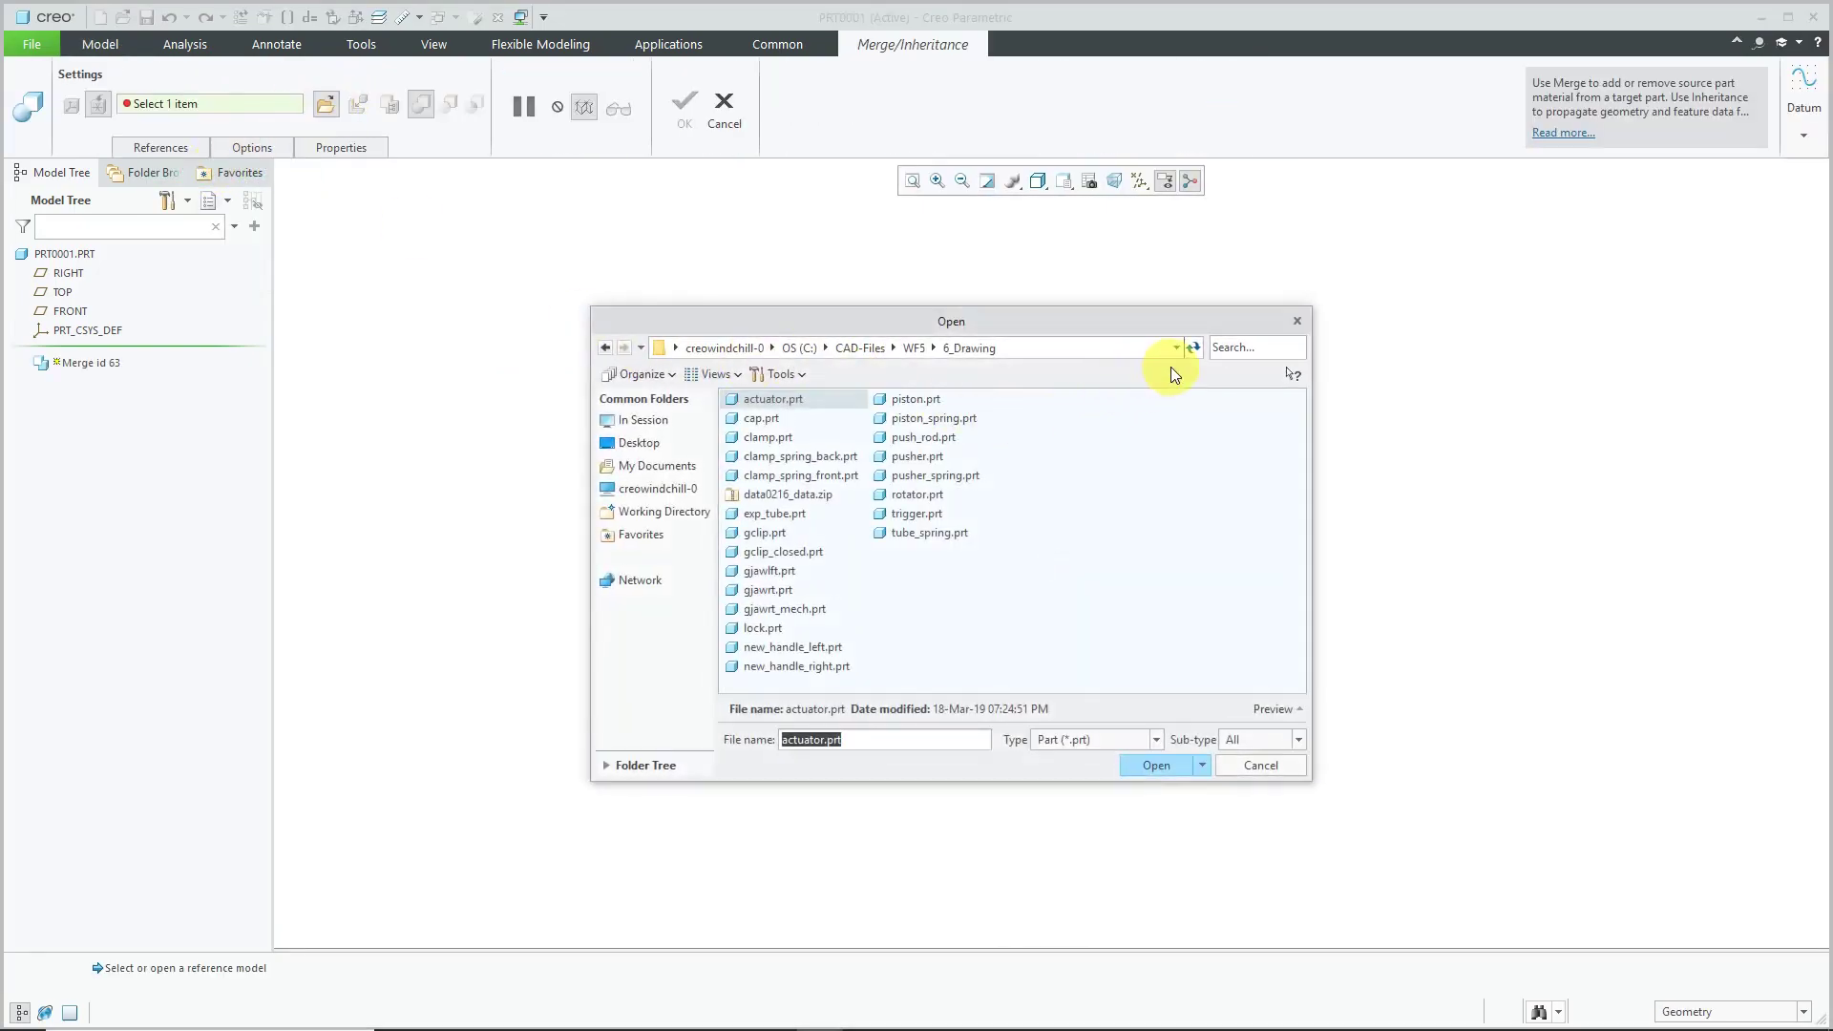
left_click(632, 421)
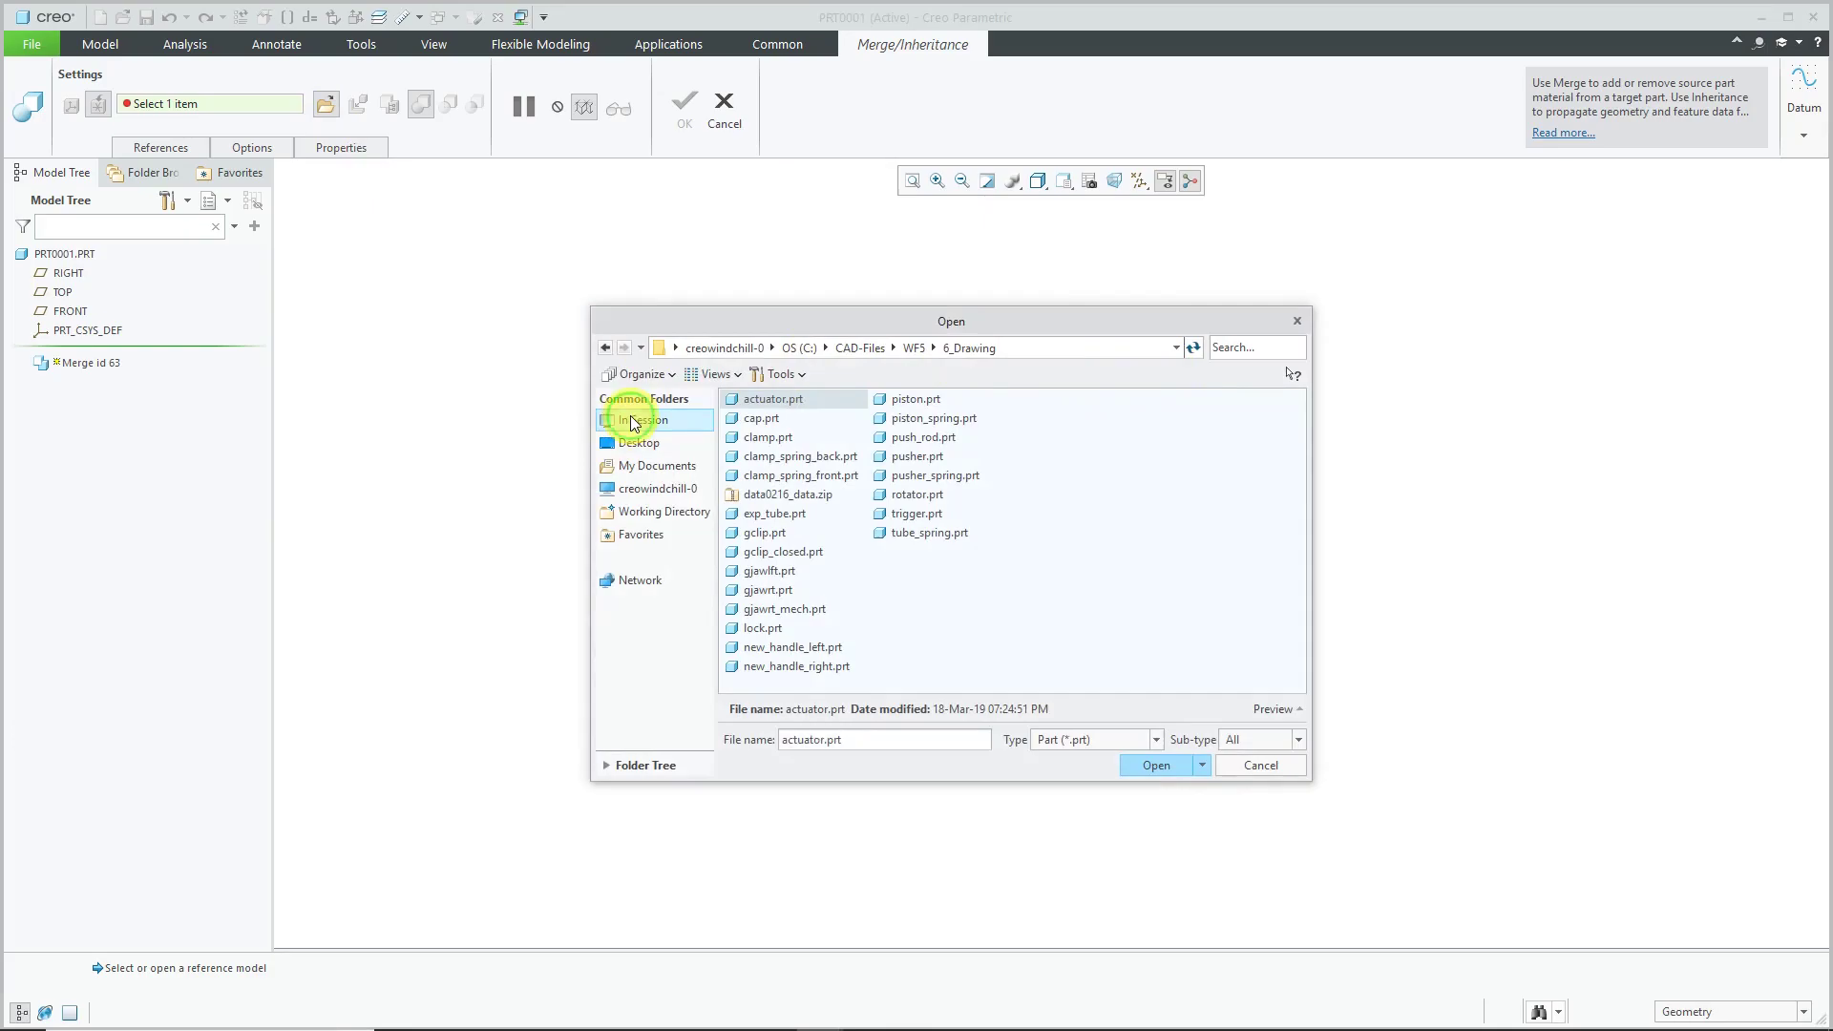
left_click(1256, 347)
type("511")
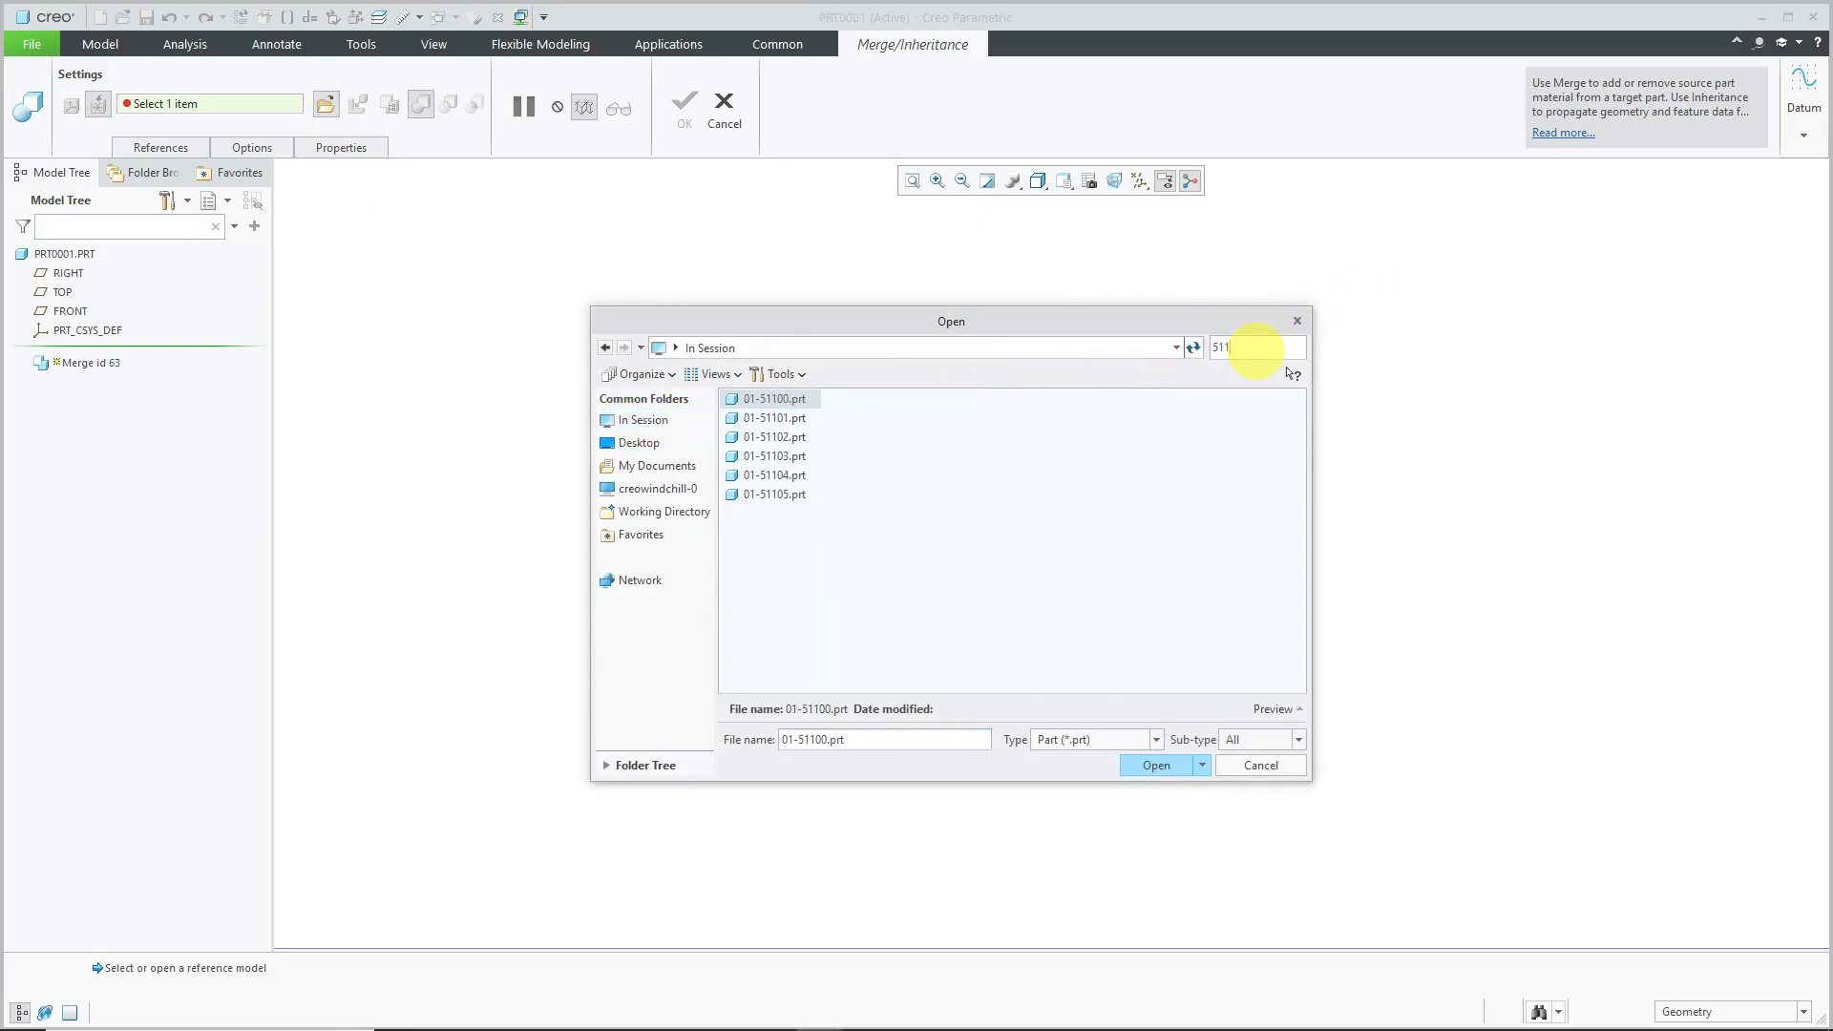
double_click(801, 437)
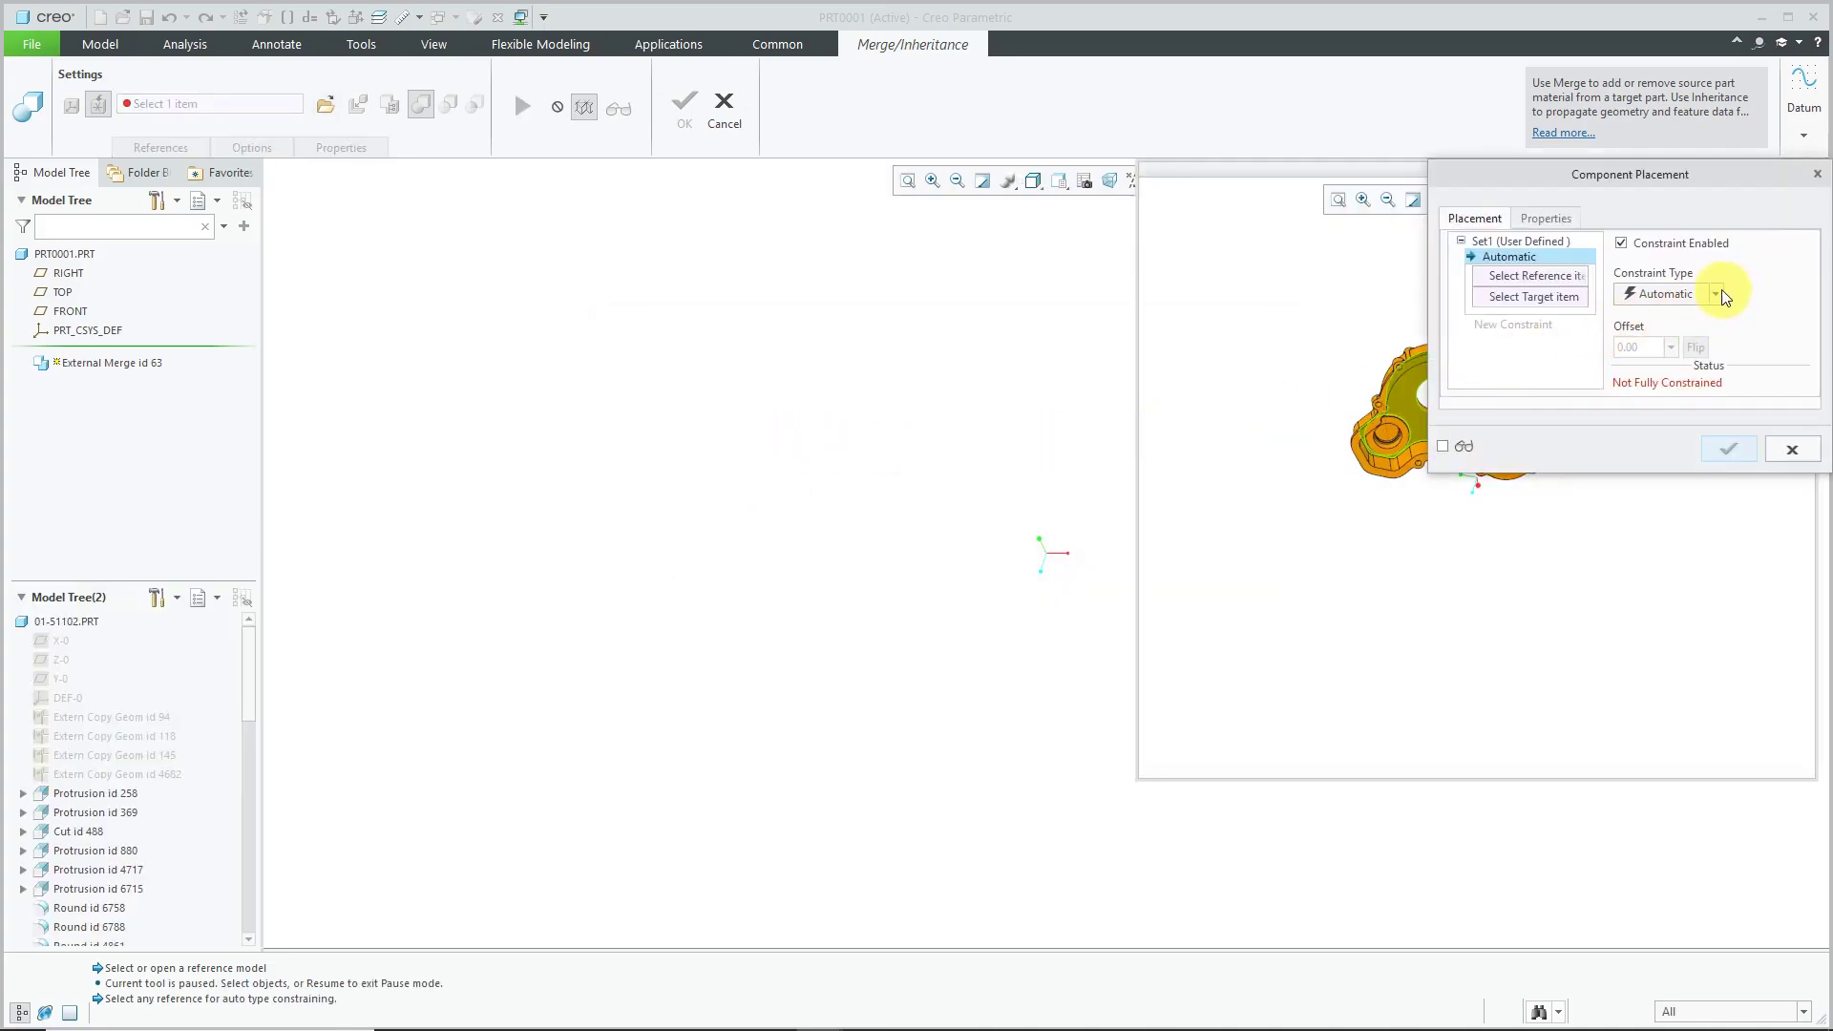
Place merged part 01-51102 with the Default constraint and confirm the placement.
left_click(1716, 294)
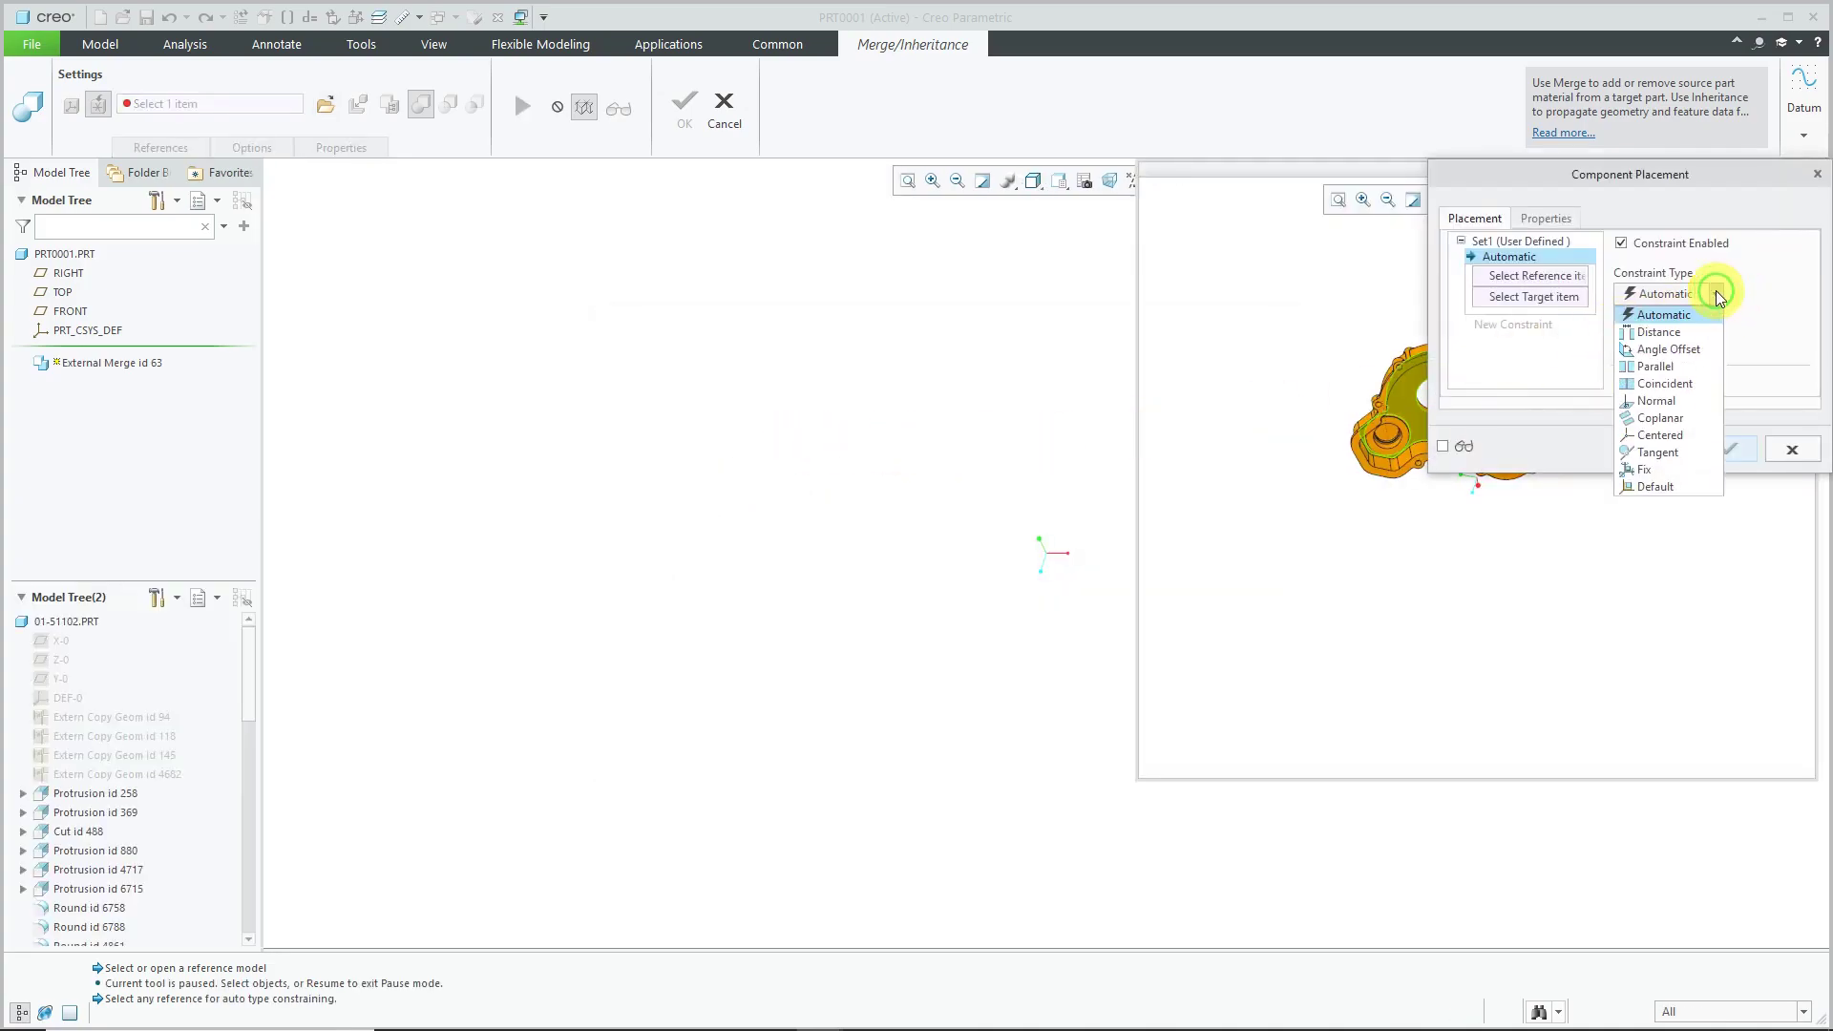
left_click(1687, 486)
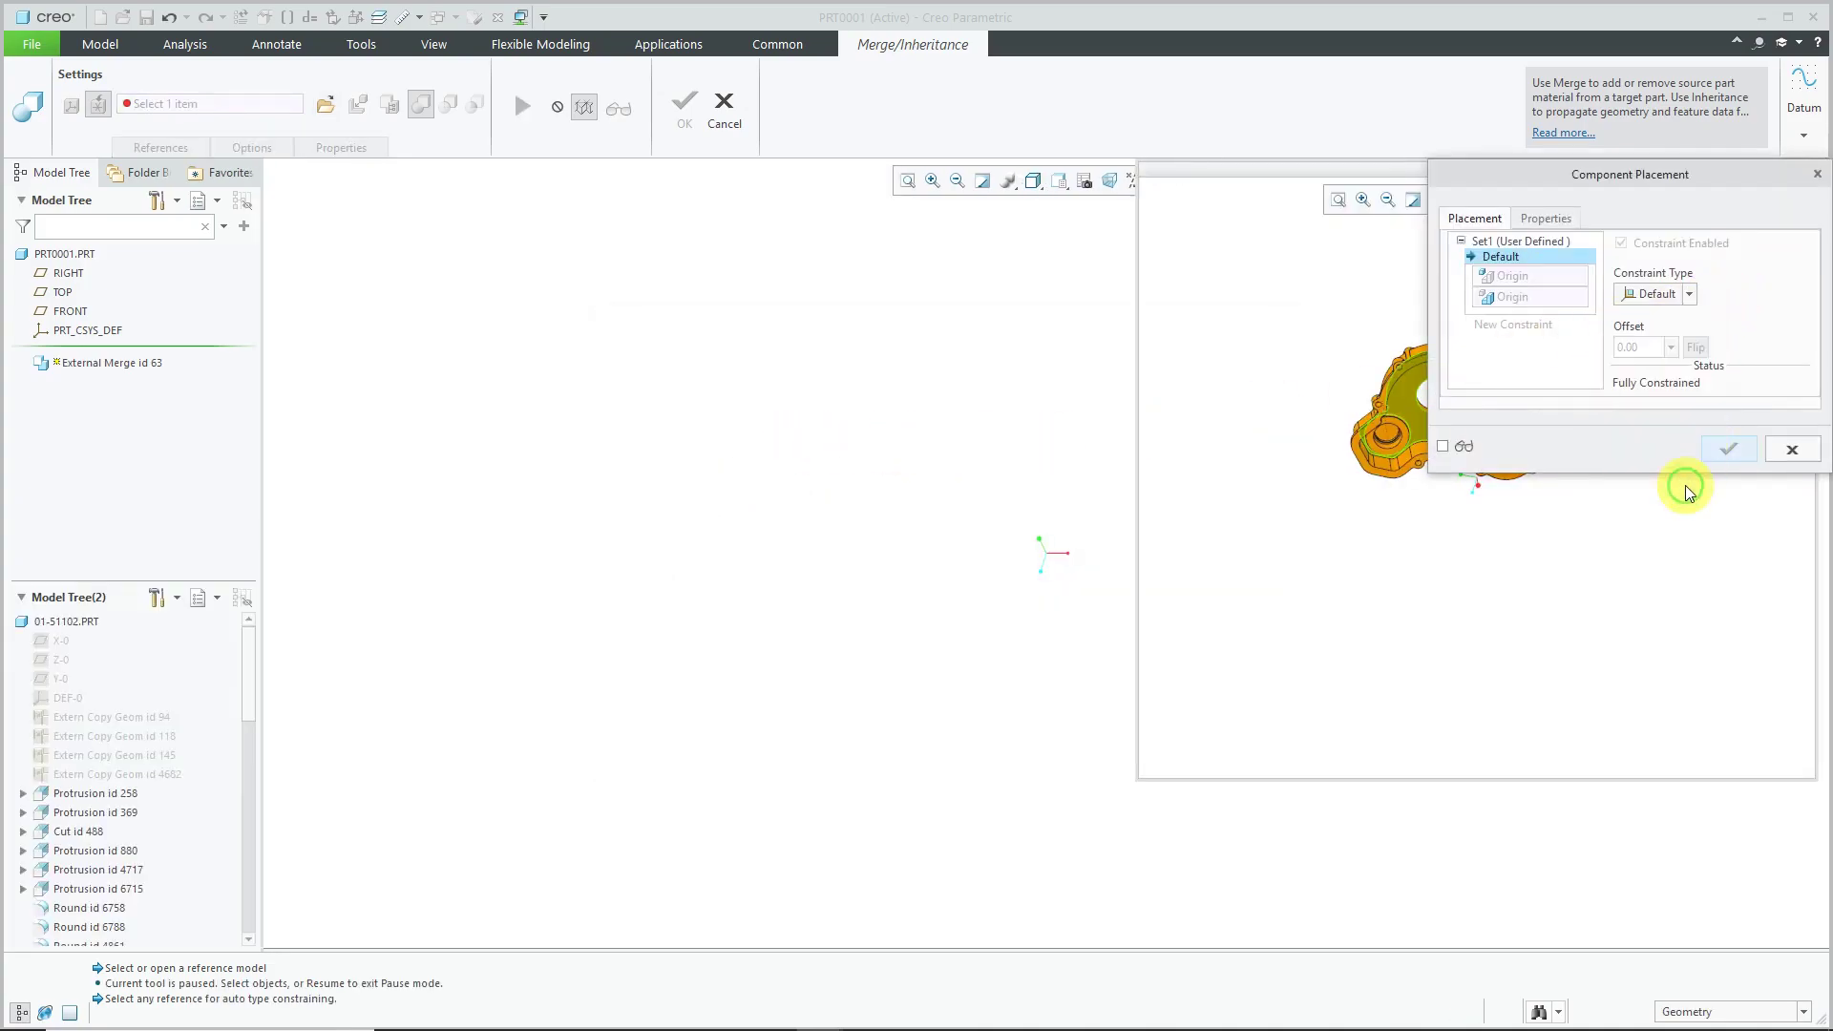
left_click(1729, 449)
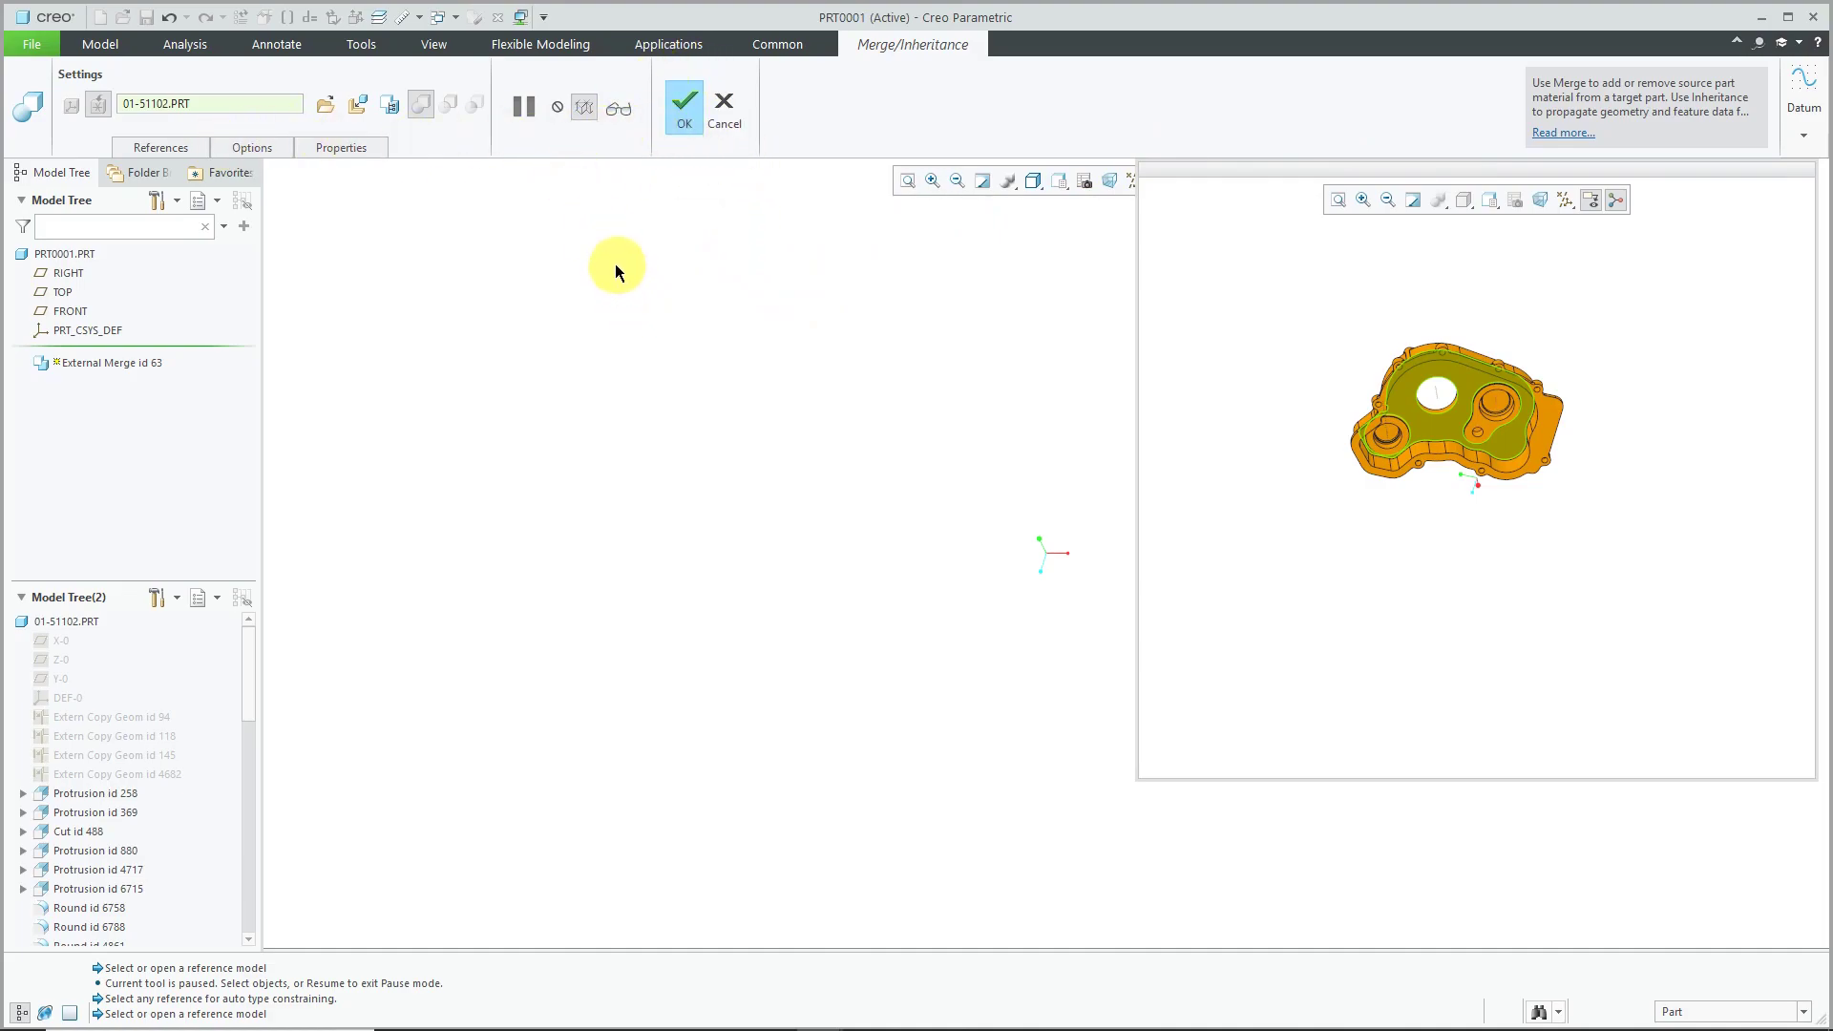
Switch the merge to Inheritance and add the hole's Ø61 diameter (d154) to Varied Items.
left_click(394, 105)
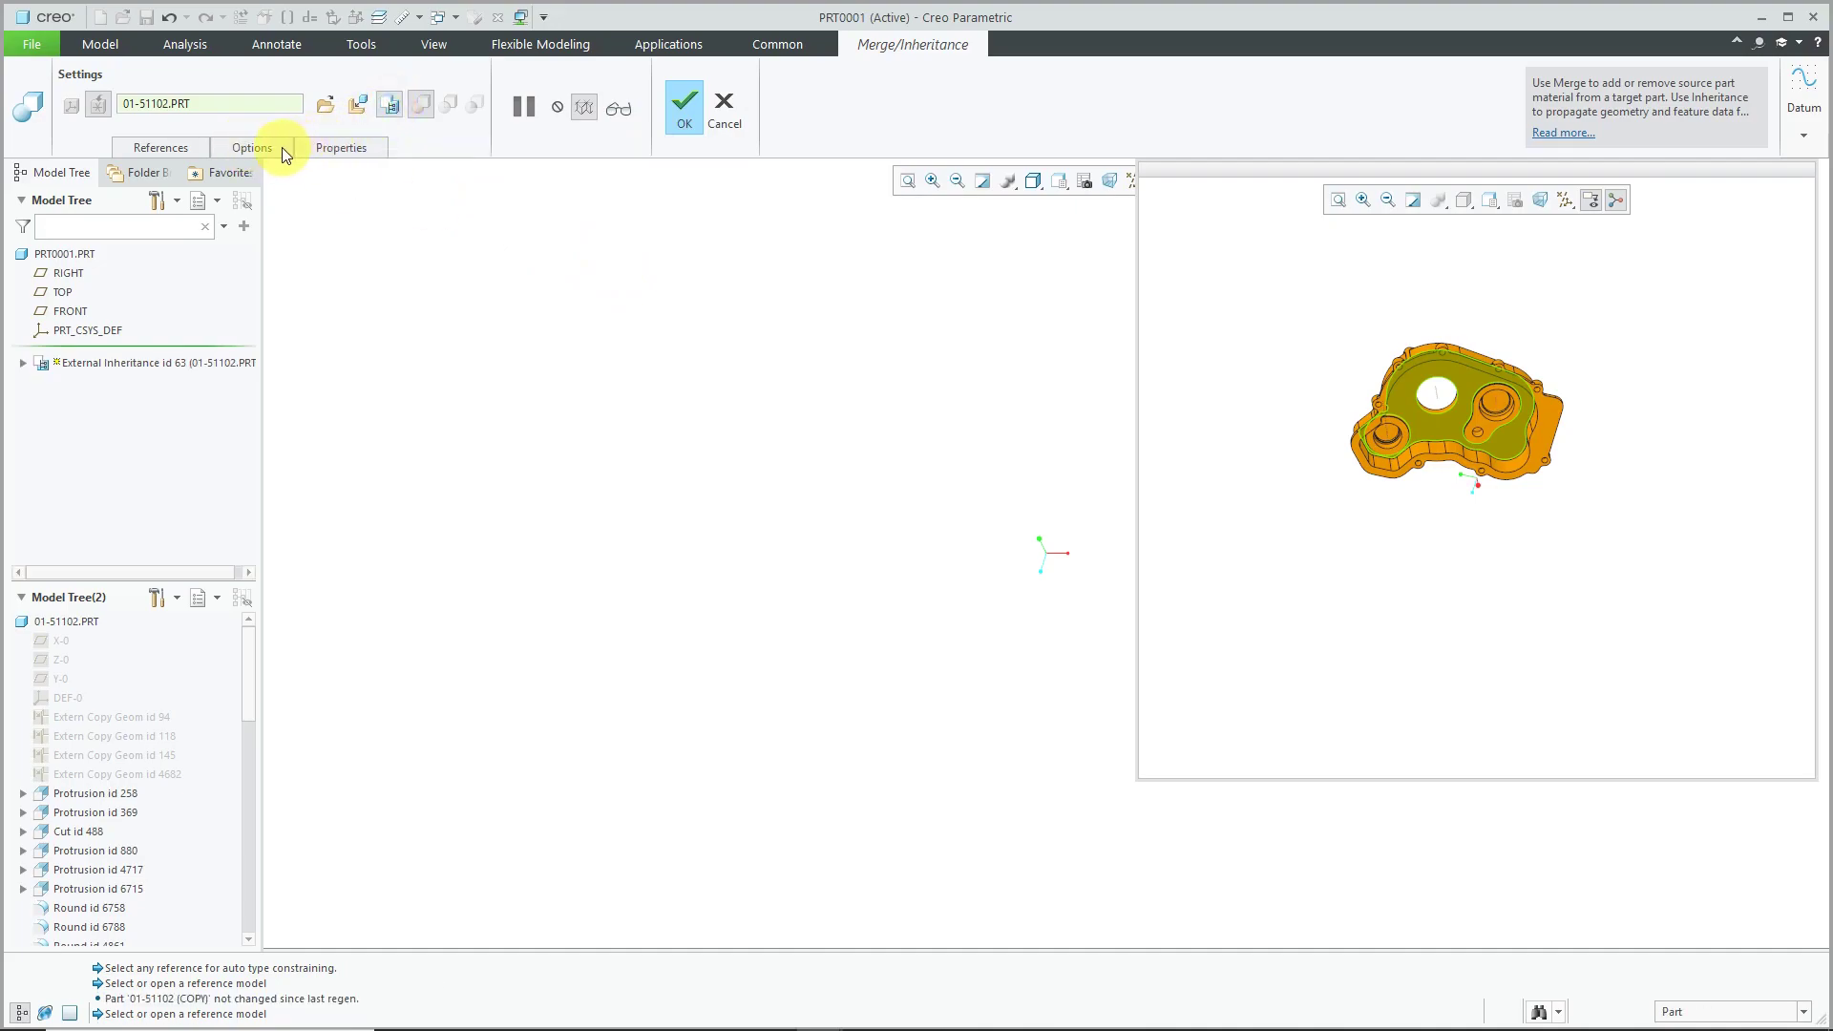
left_click(250, 148)
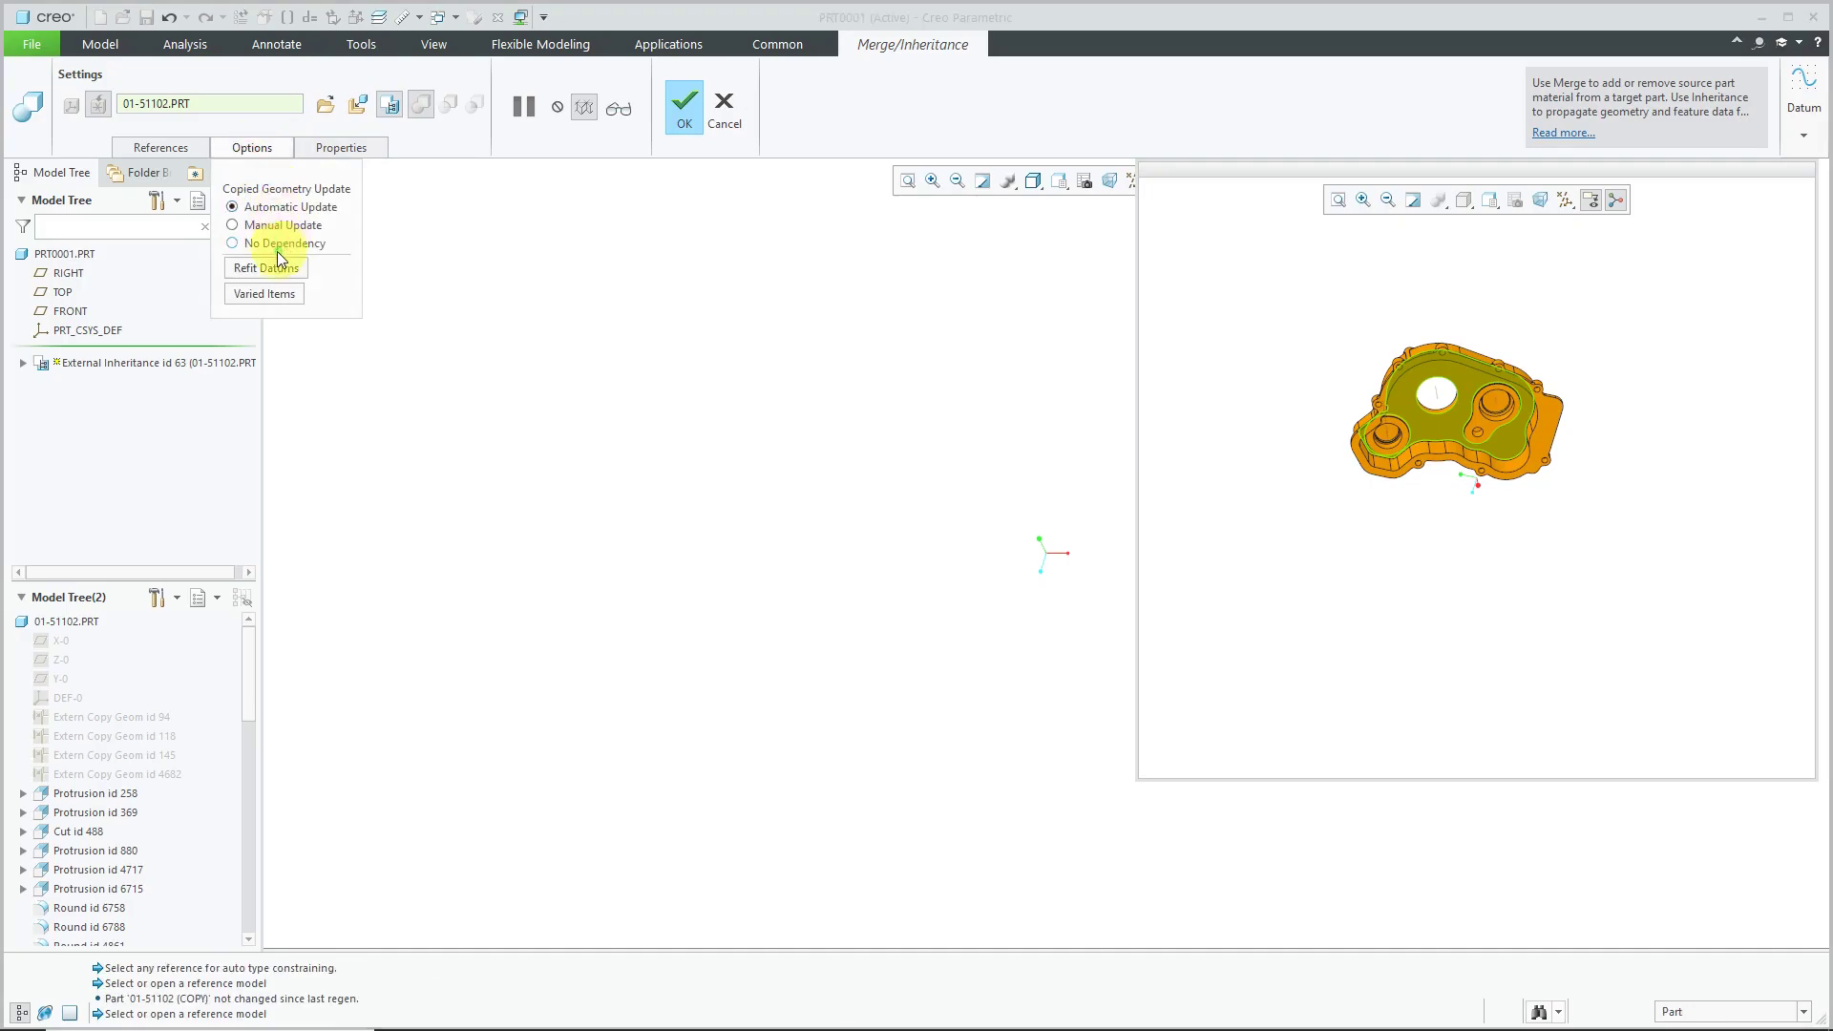
left_click(265, 298)
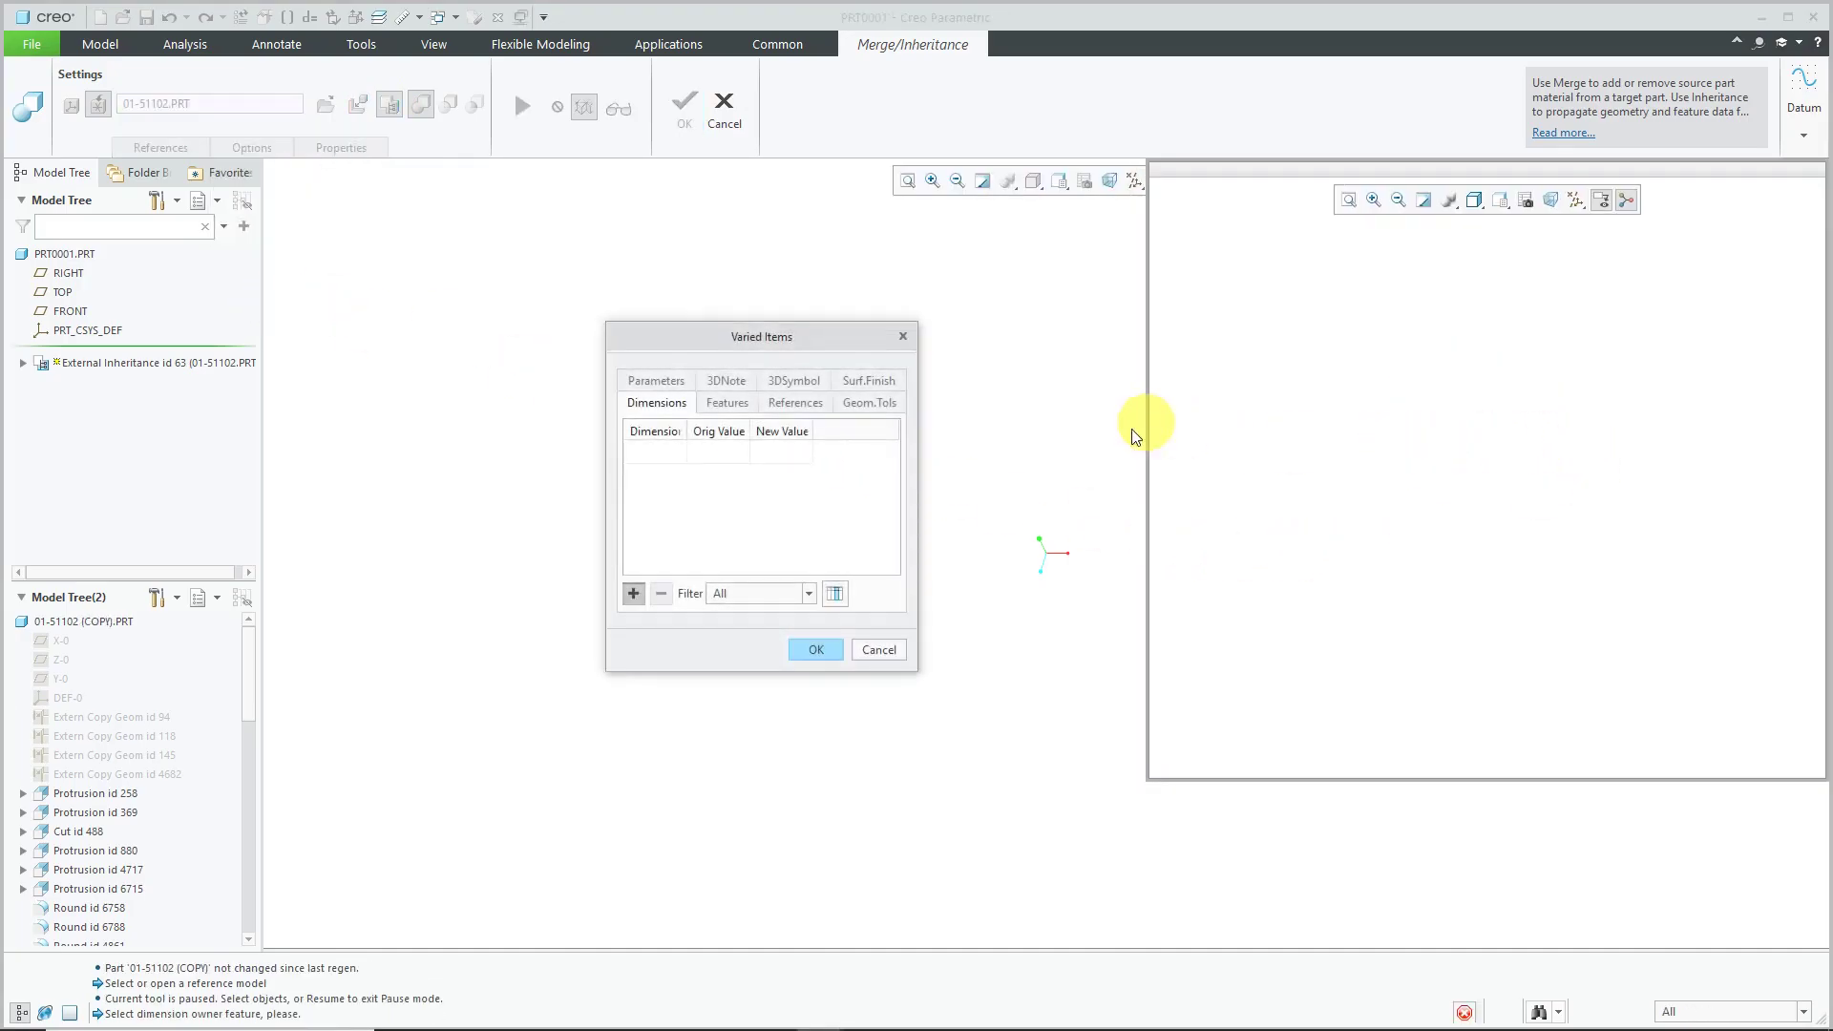
scroll(1486, 352, "down", 1)
scroll(1422, 443, "down", 3)
scroll(1412, 486, "down", 2)
left_click(1412, 488)
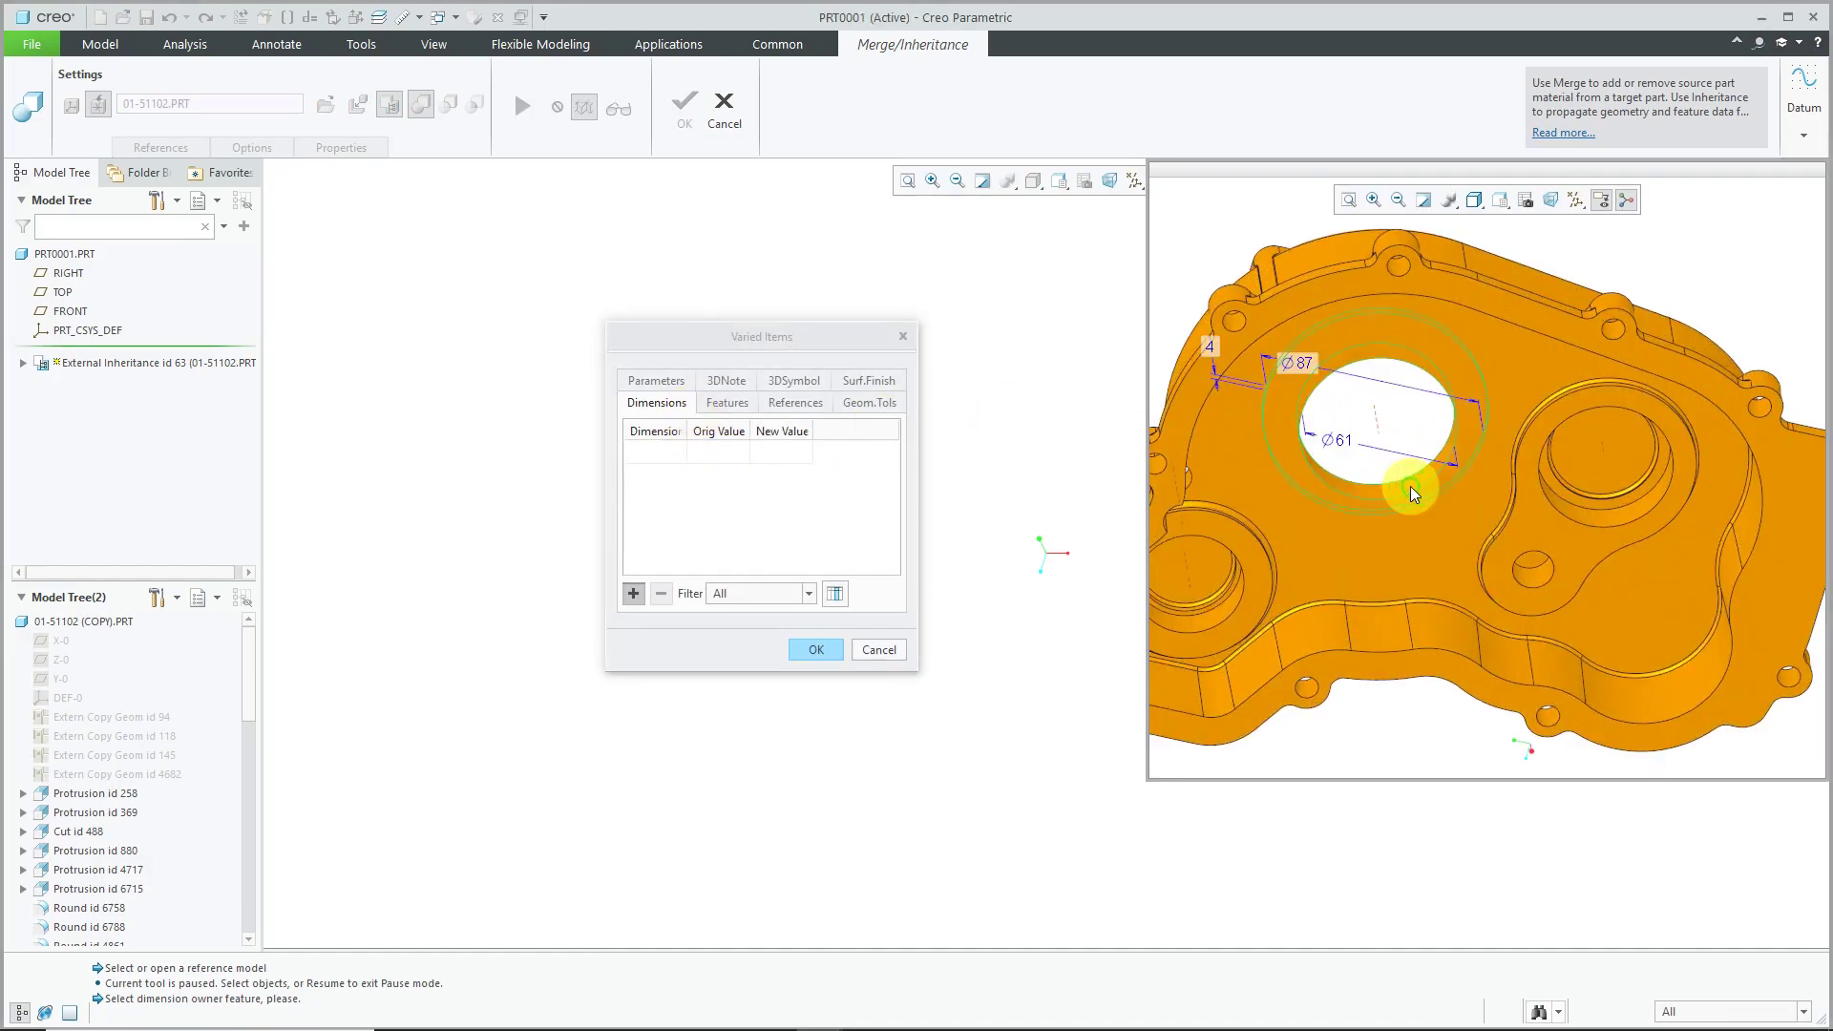
left_click(1342, 443)
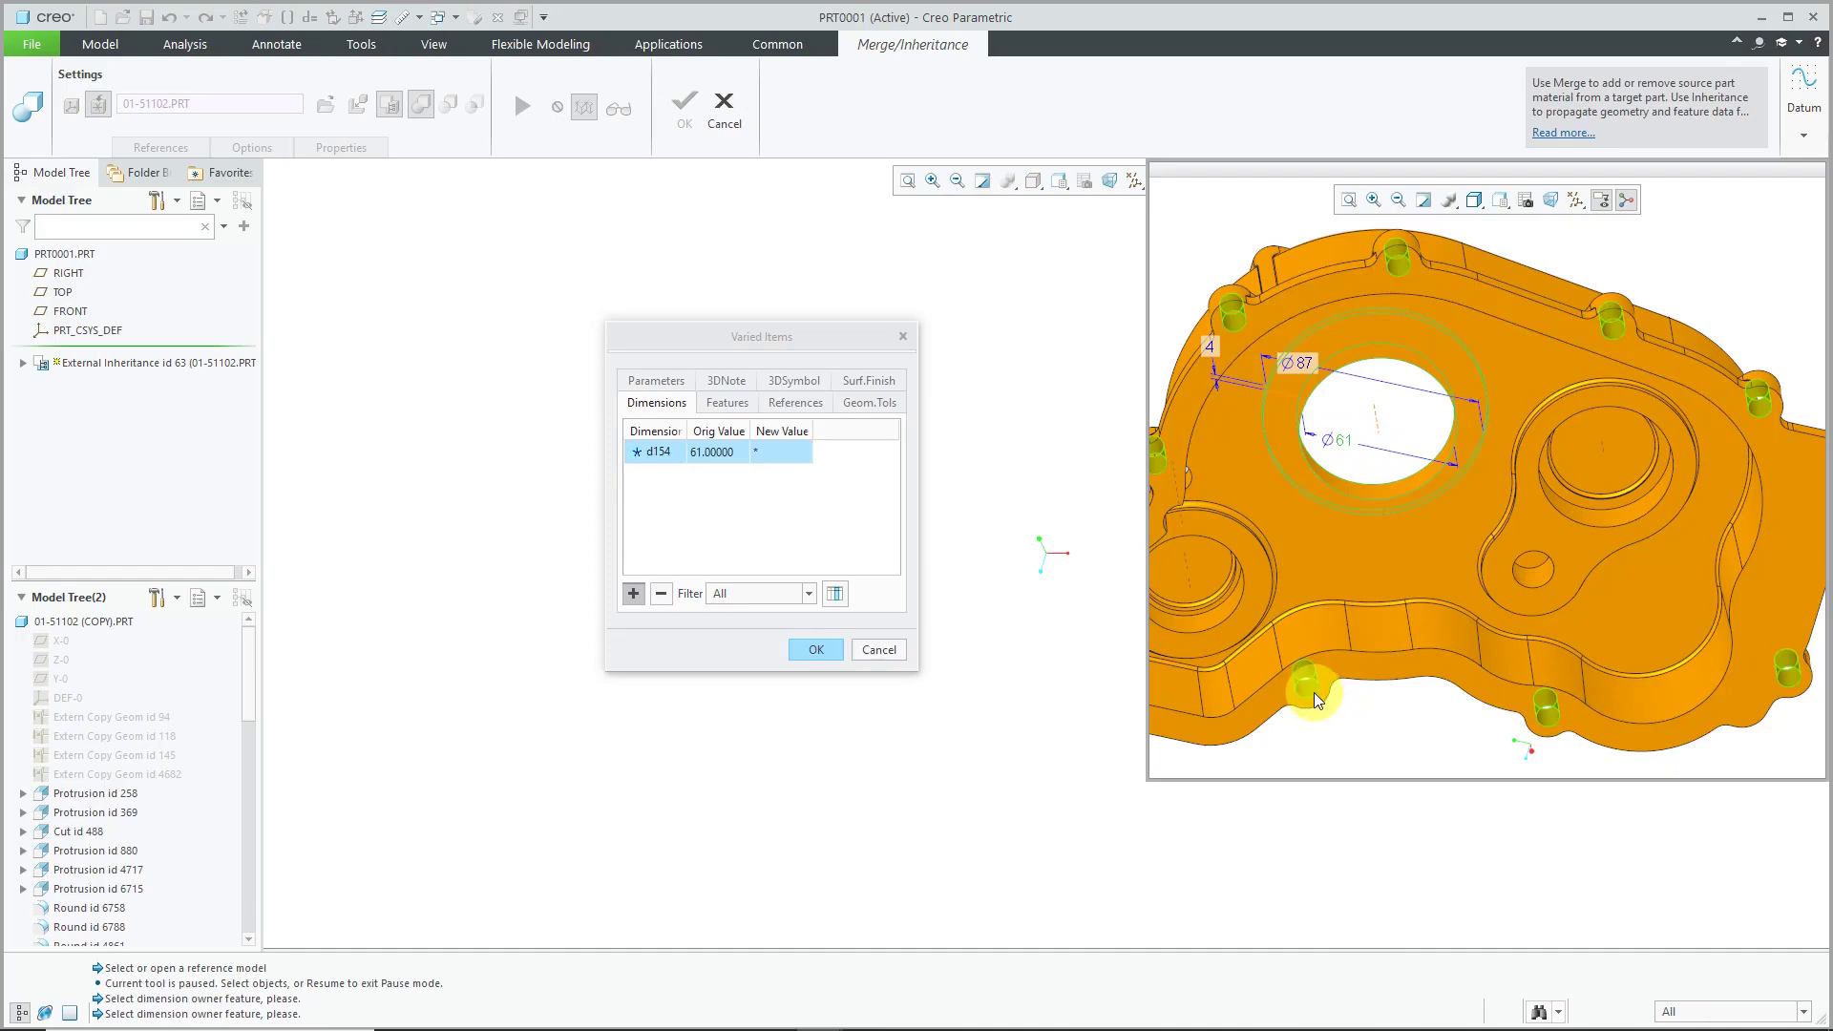
Add the 9 dimension (d134) and set new values 50 for d154 and 4 for d134.
scroll(1435, 557, "up", 2)
scroll(1435, 557, "up", 1)
scroll(1327, 514, "down", 2)
scroll(1321, 472, "down", 1)
left_click(1337, 401)
left_click(1337, 400)
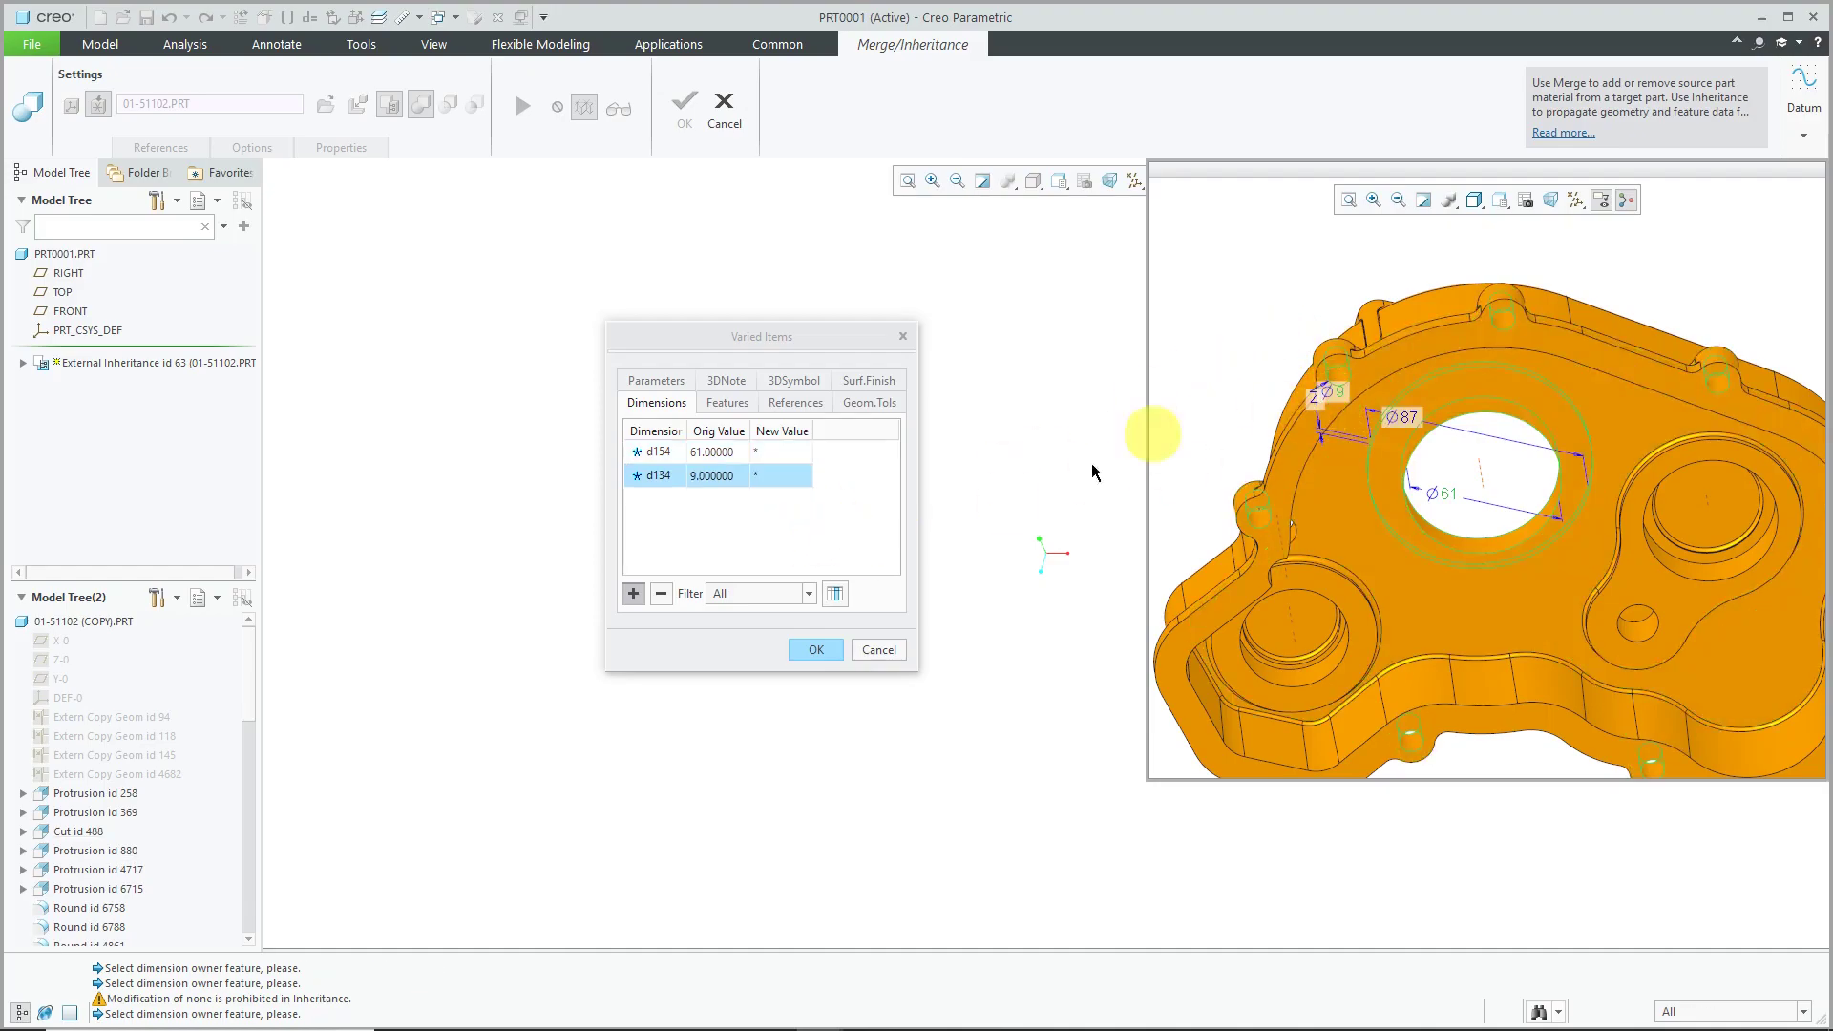
left_click(796, 451)
type("4")
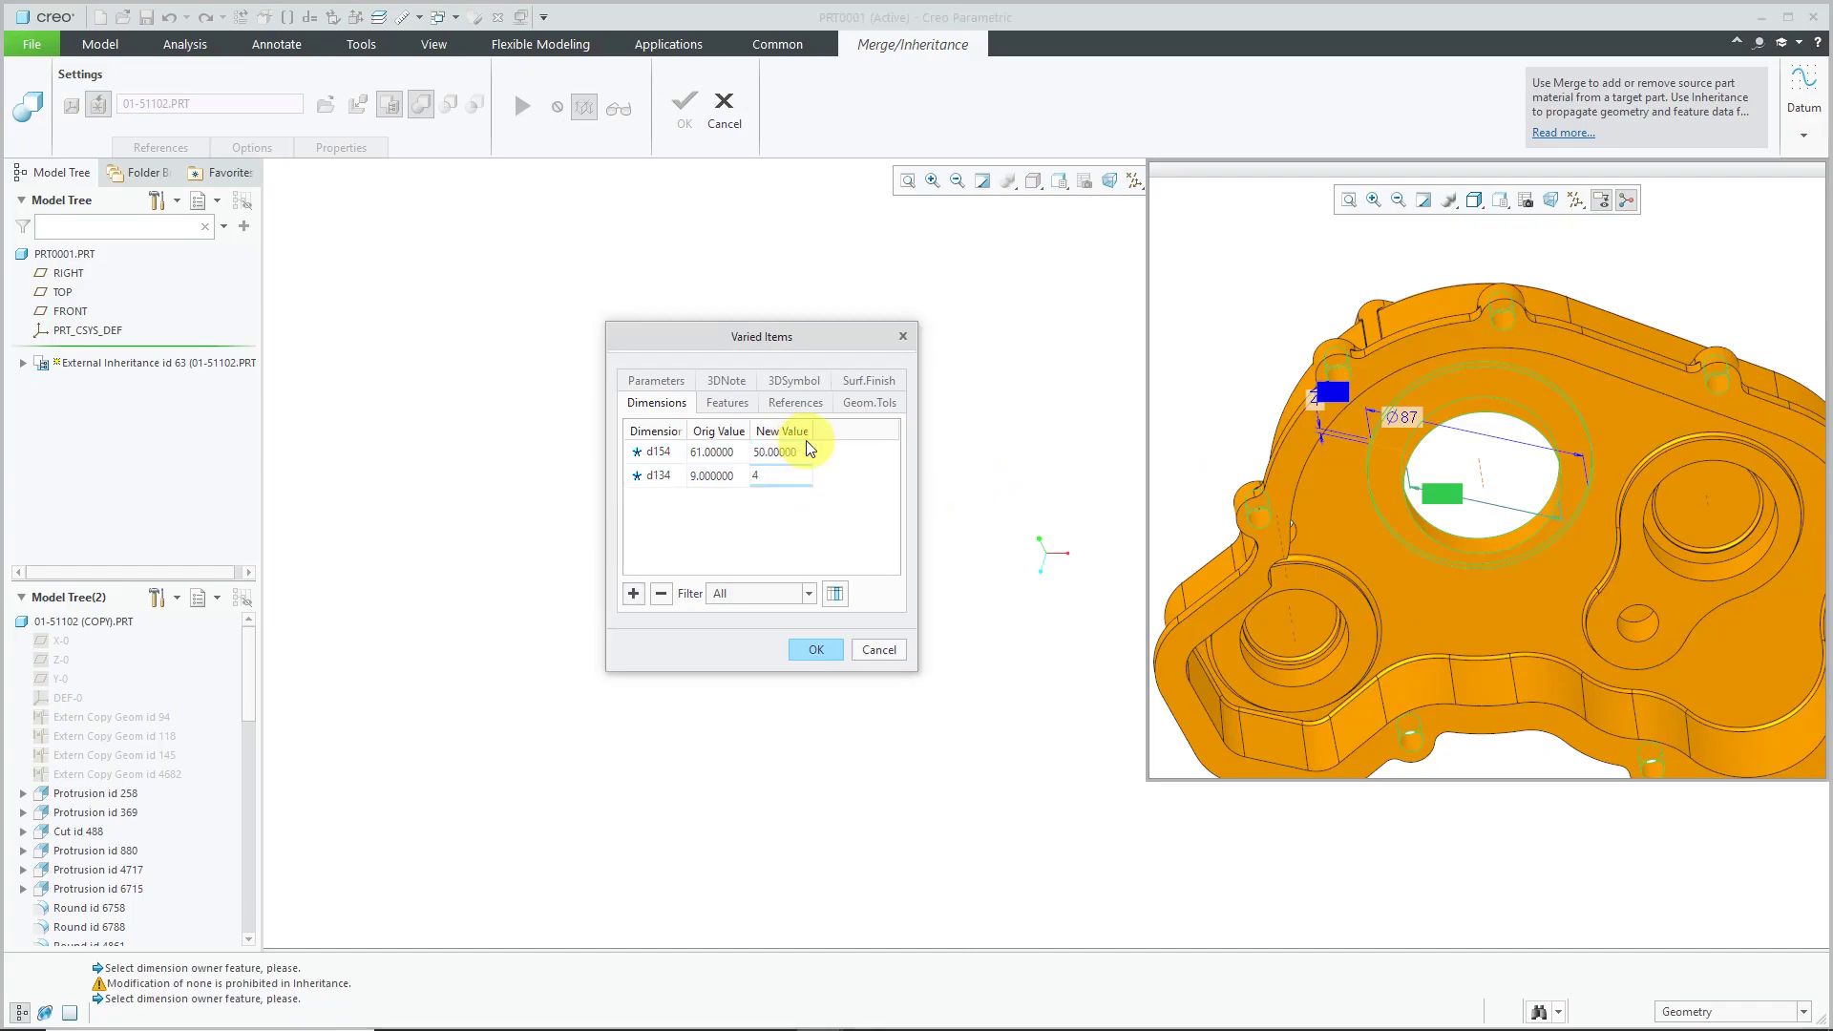
left_click(800, 454)
Add Cut 6088 to the varied features with its status set to Suppressed.
left_click(728, 402)
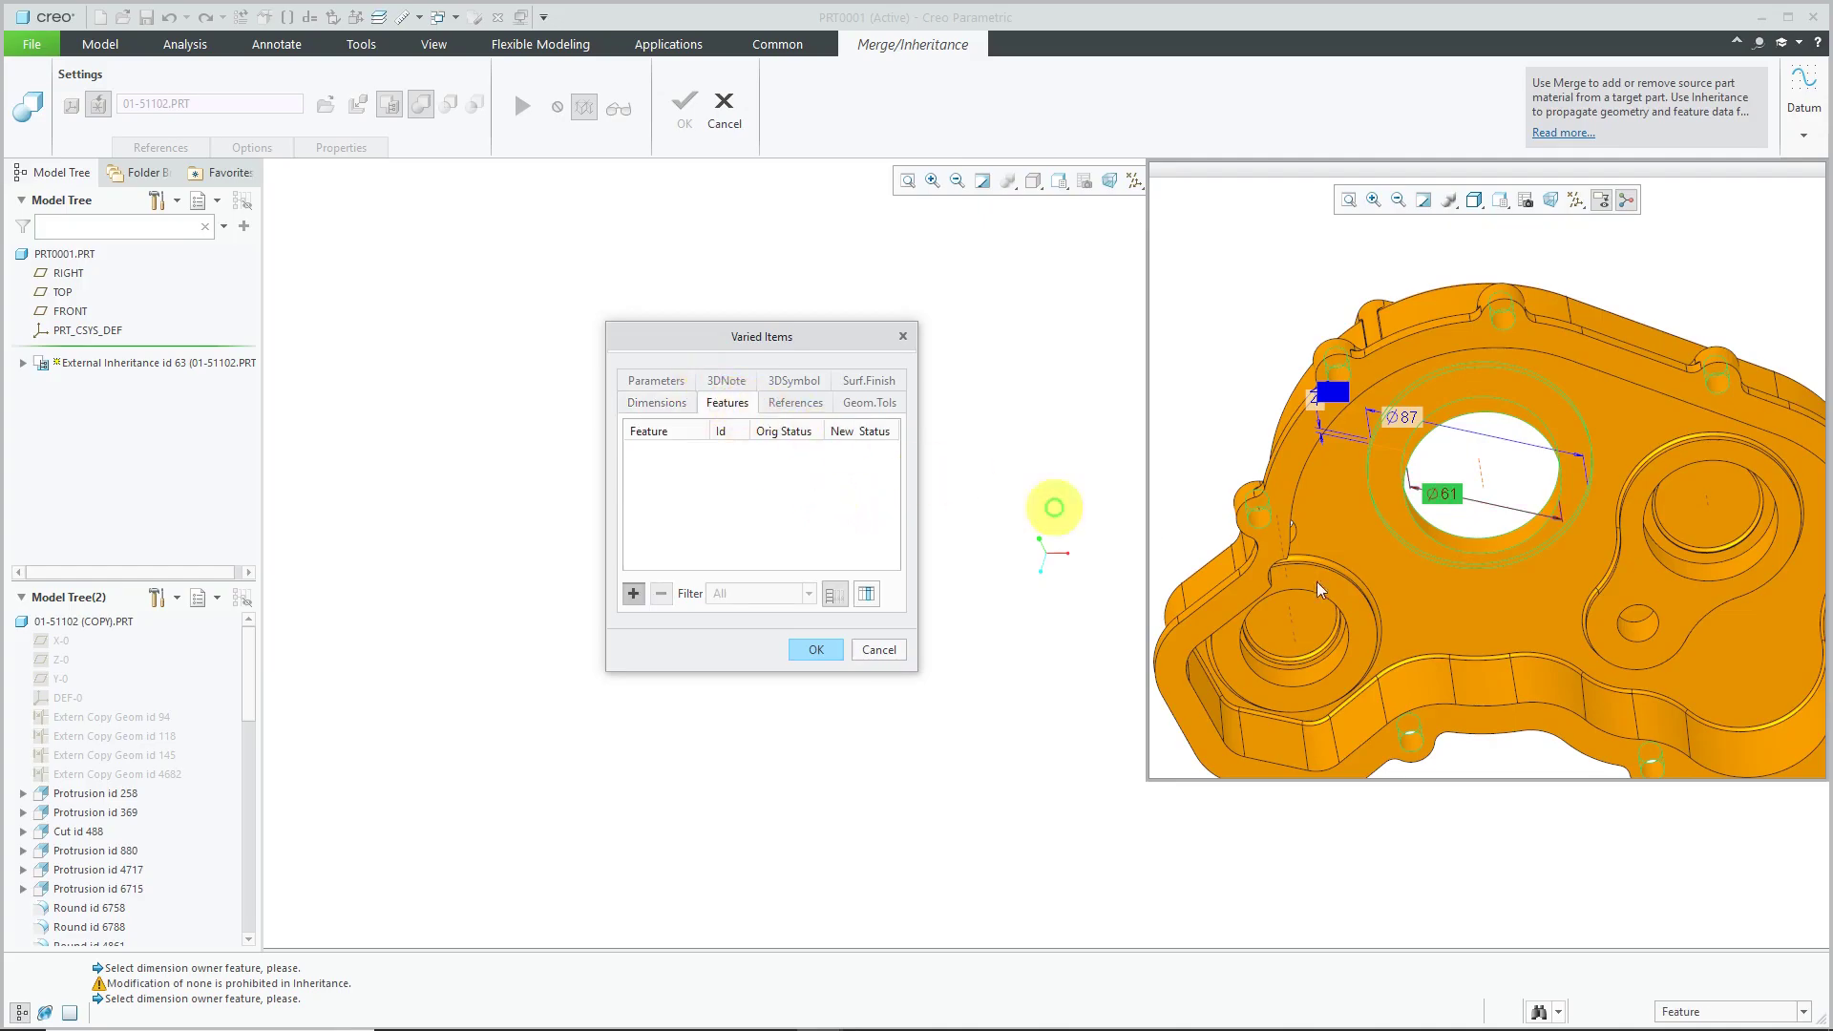
left_click(1636, 634)
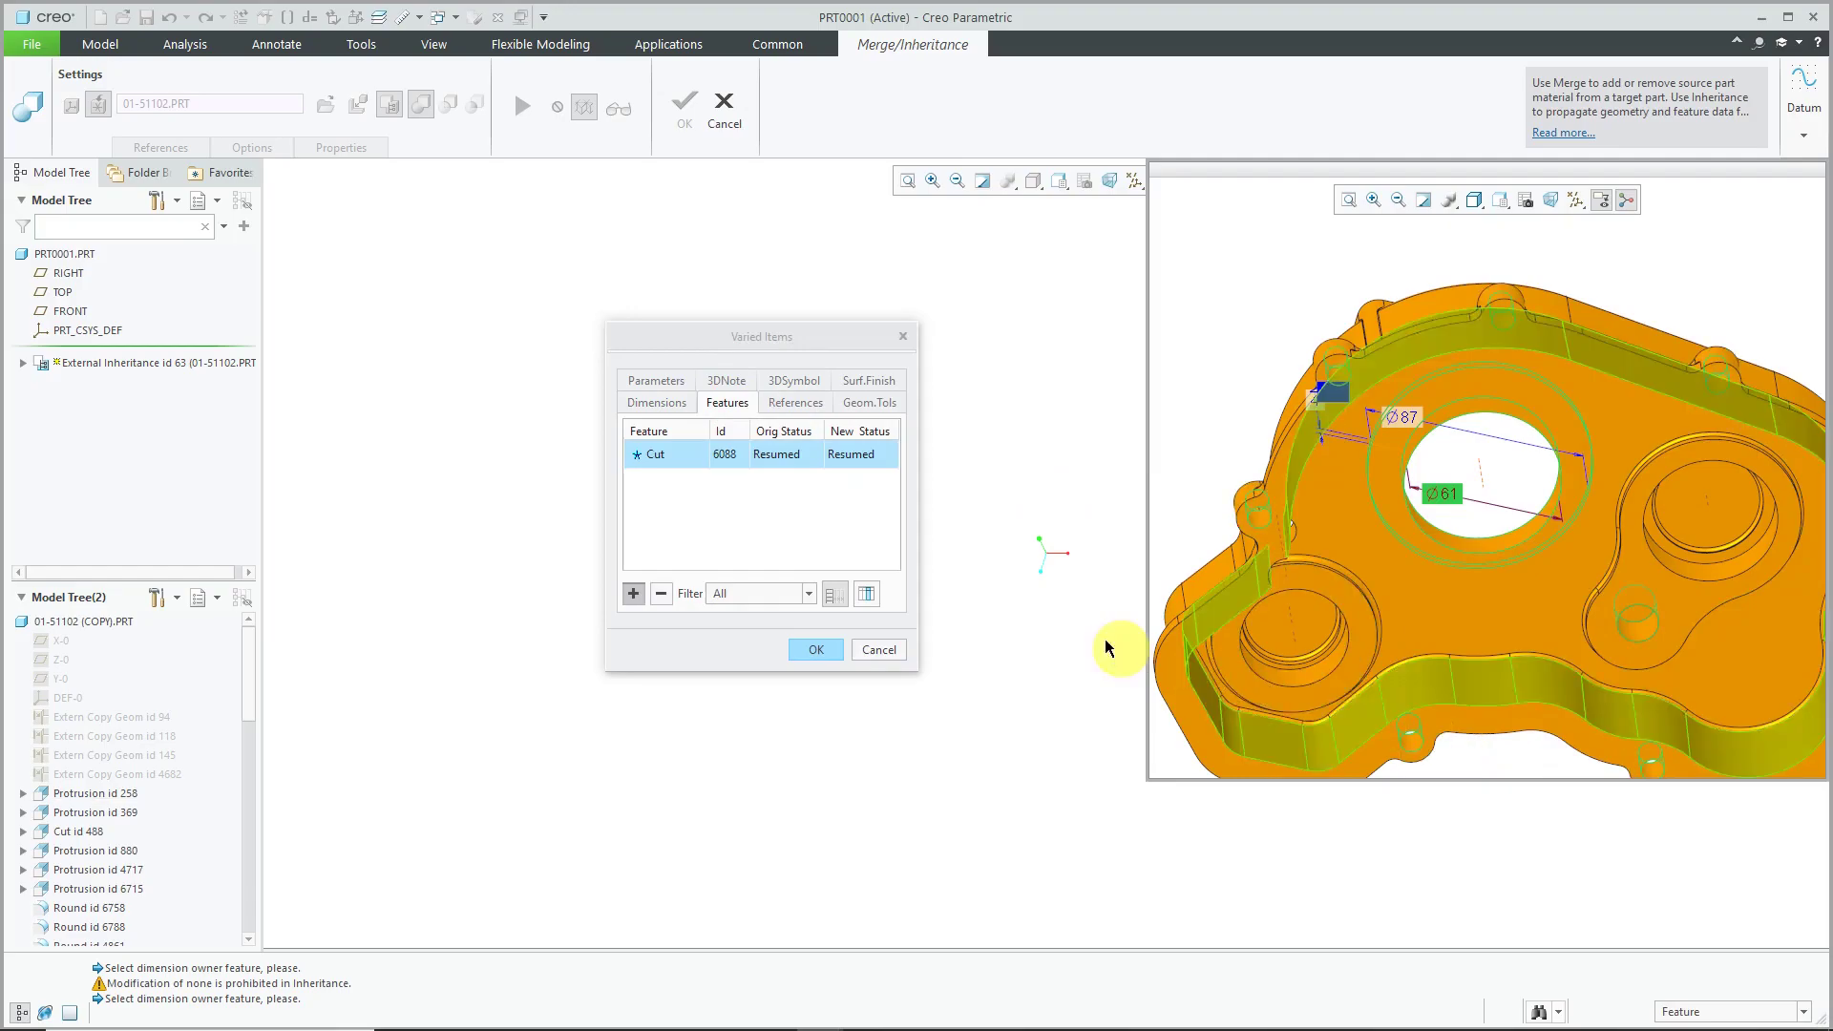
left_click(853, 456)
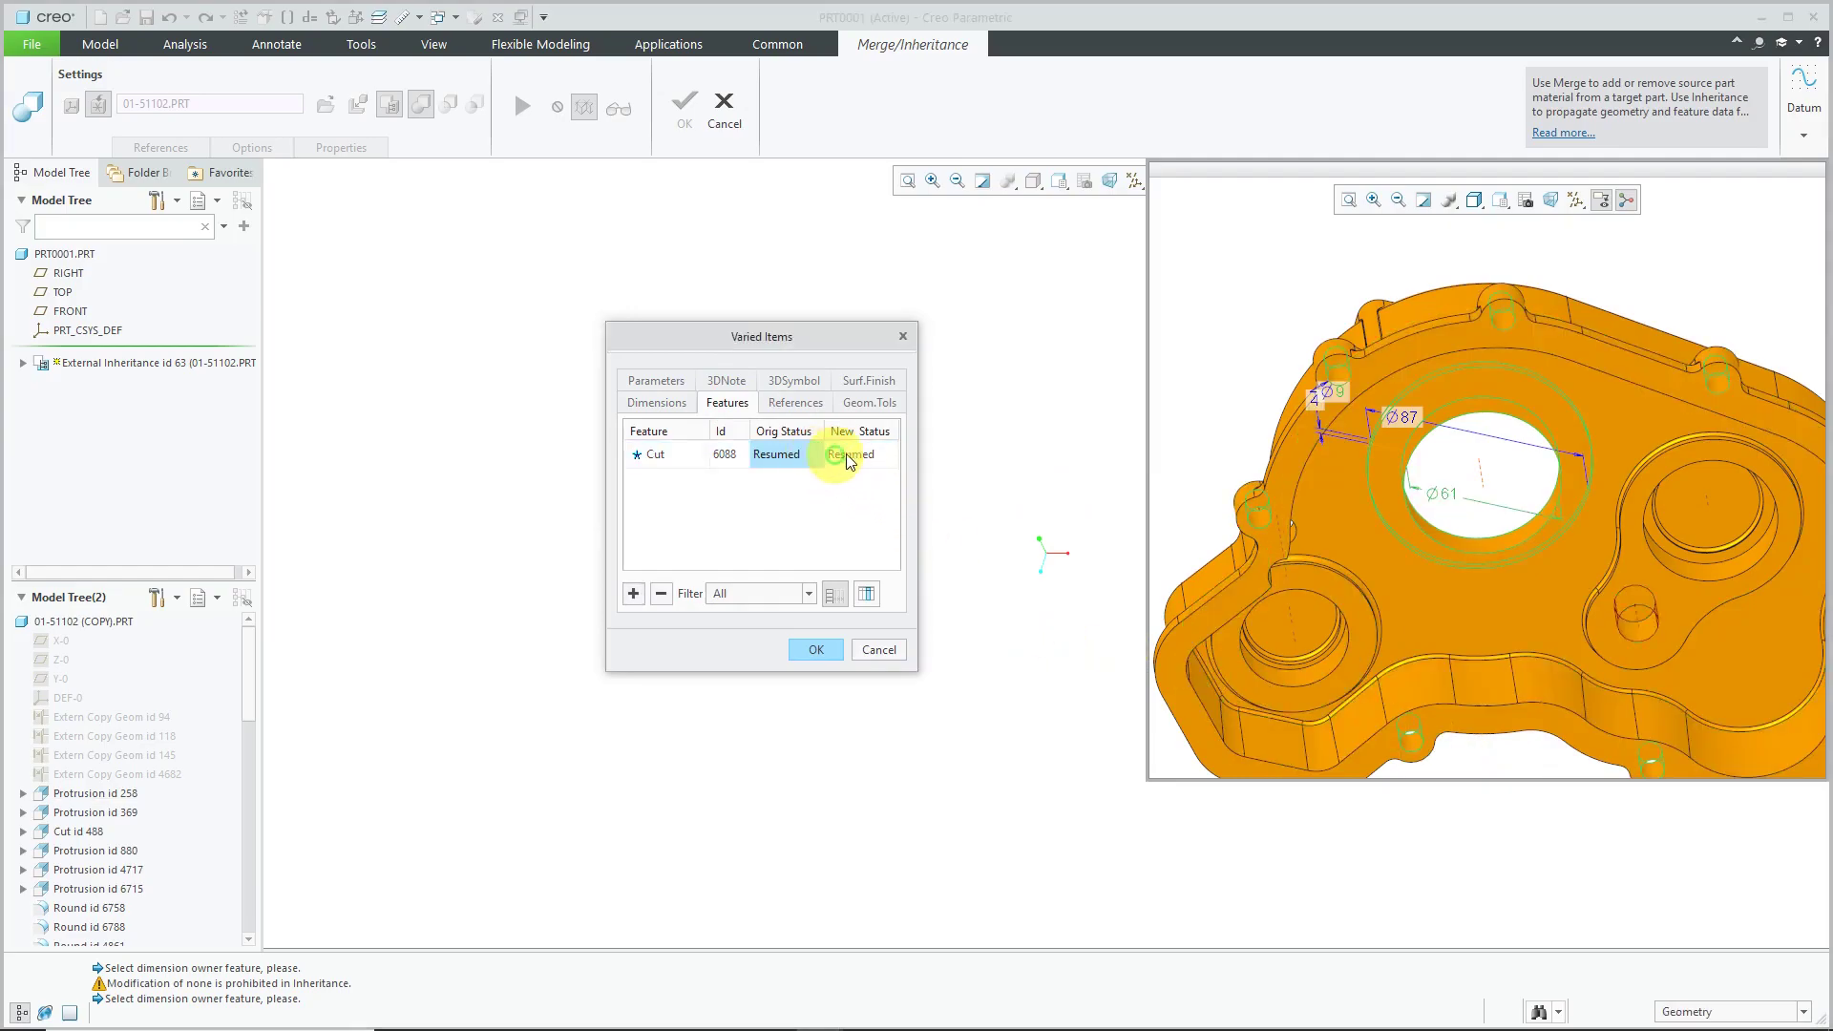
left_click(888, 458)
Confirm the varied items, complete the External Inheritance, and inspect its Model Tree menu.
left_click(823, 649)
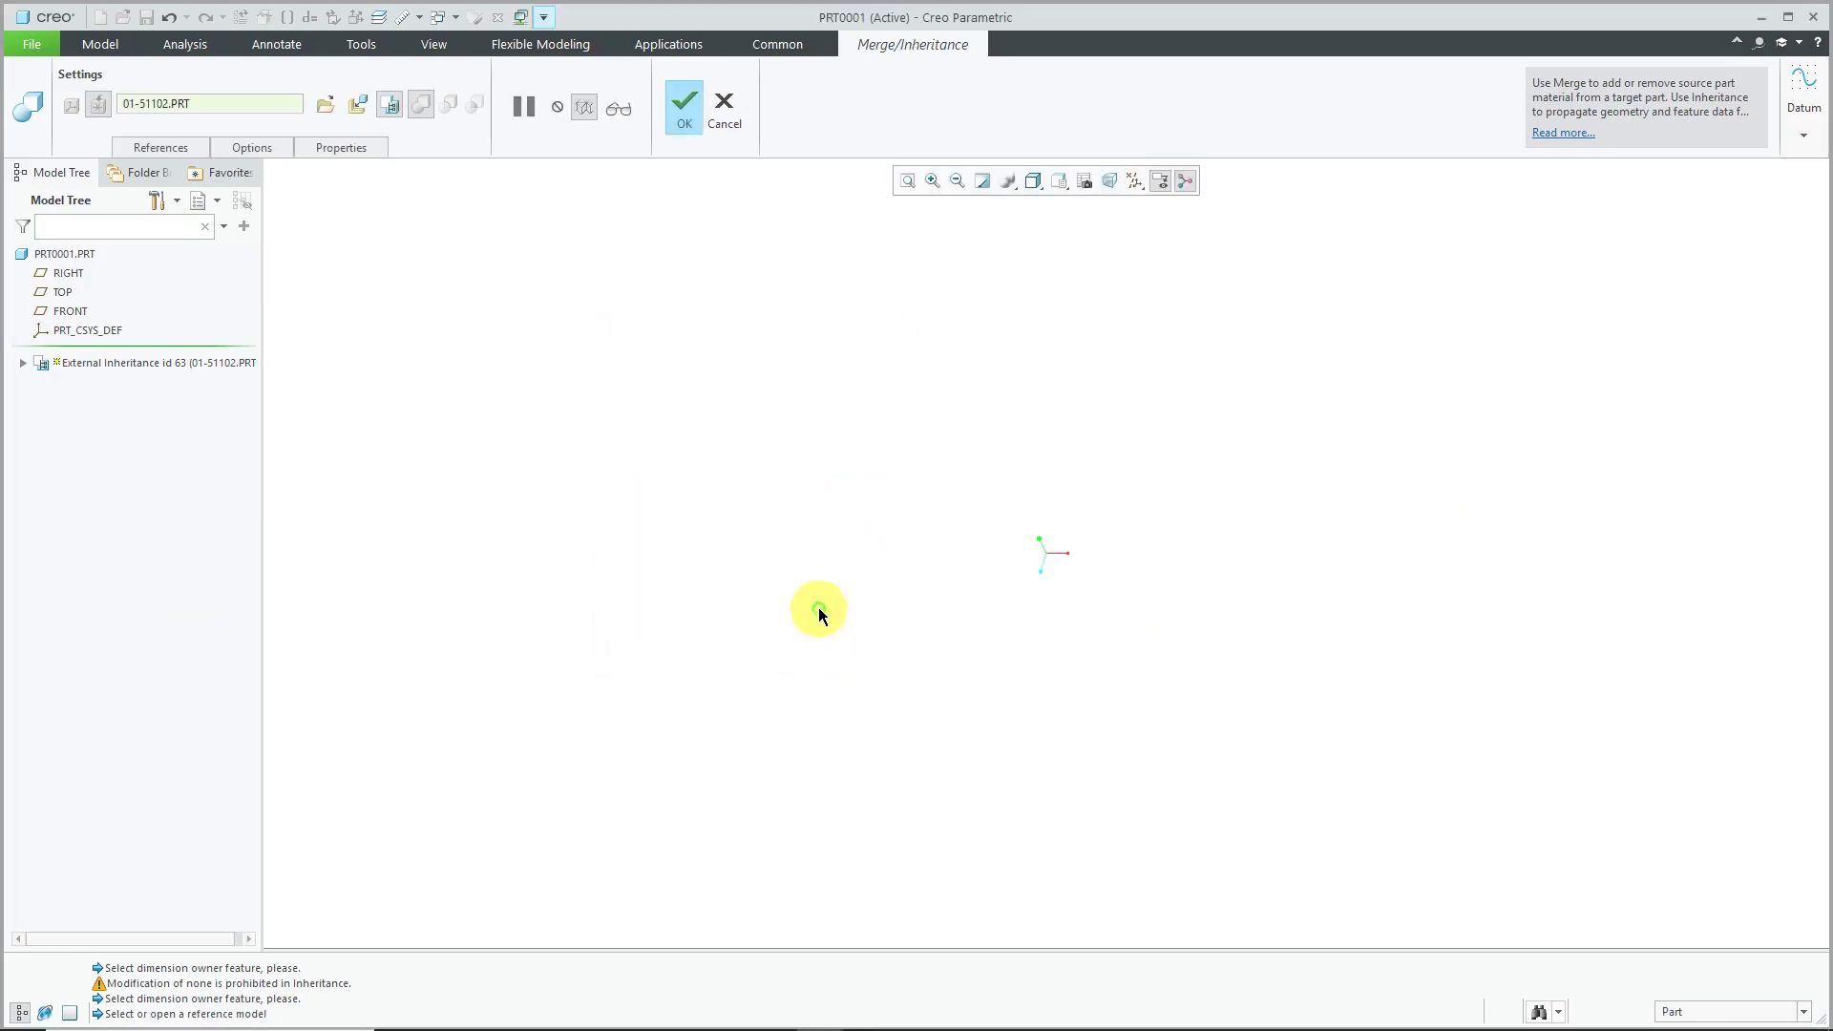
left_click(680, 103)
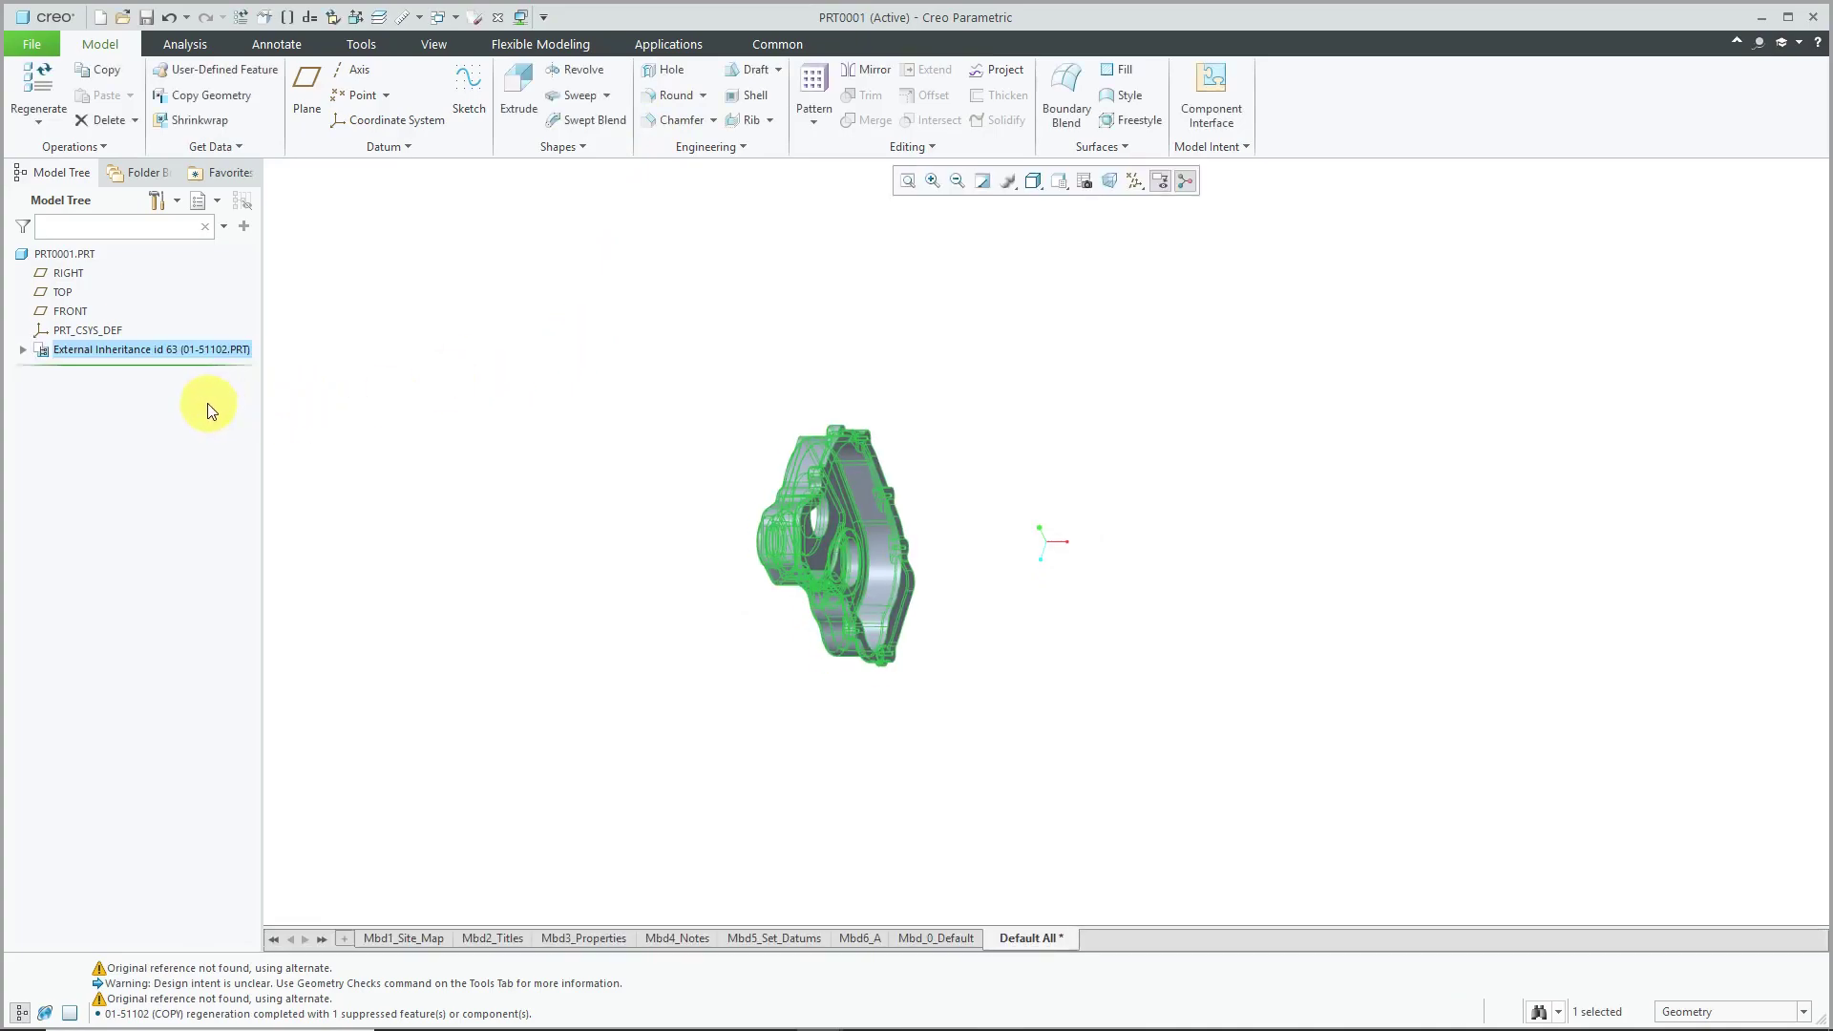
right_click(103, 356)
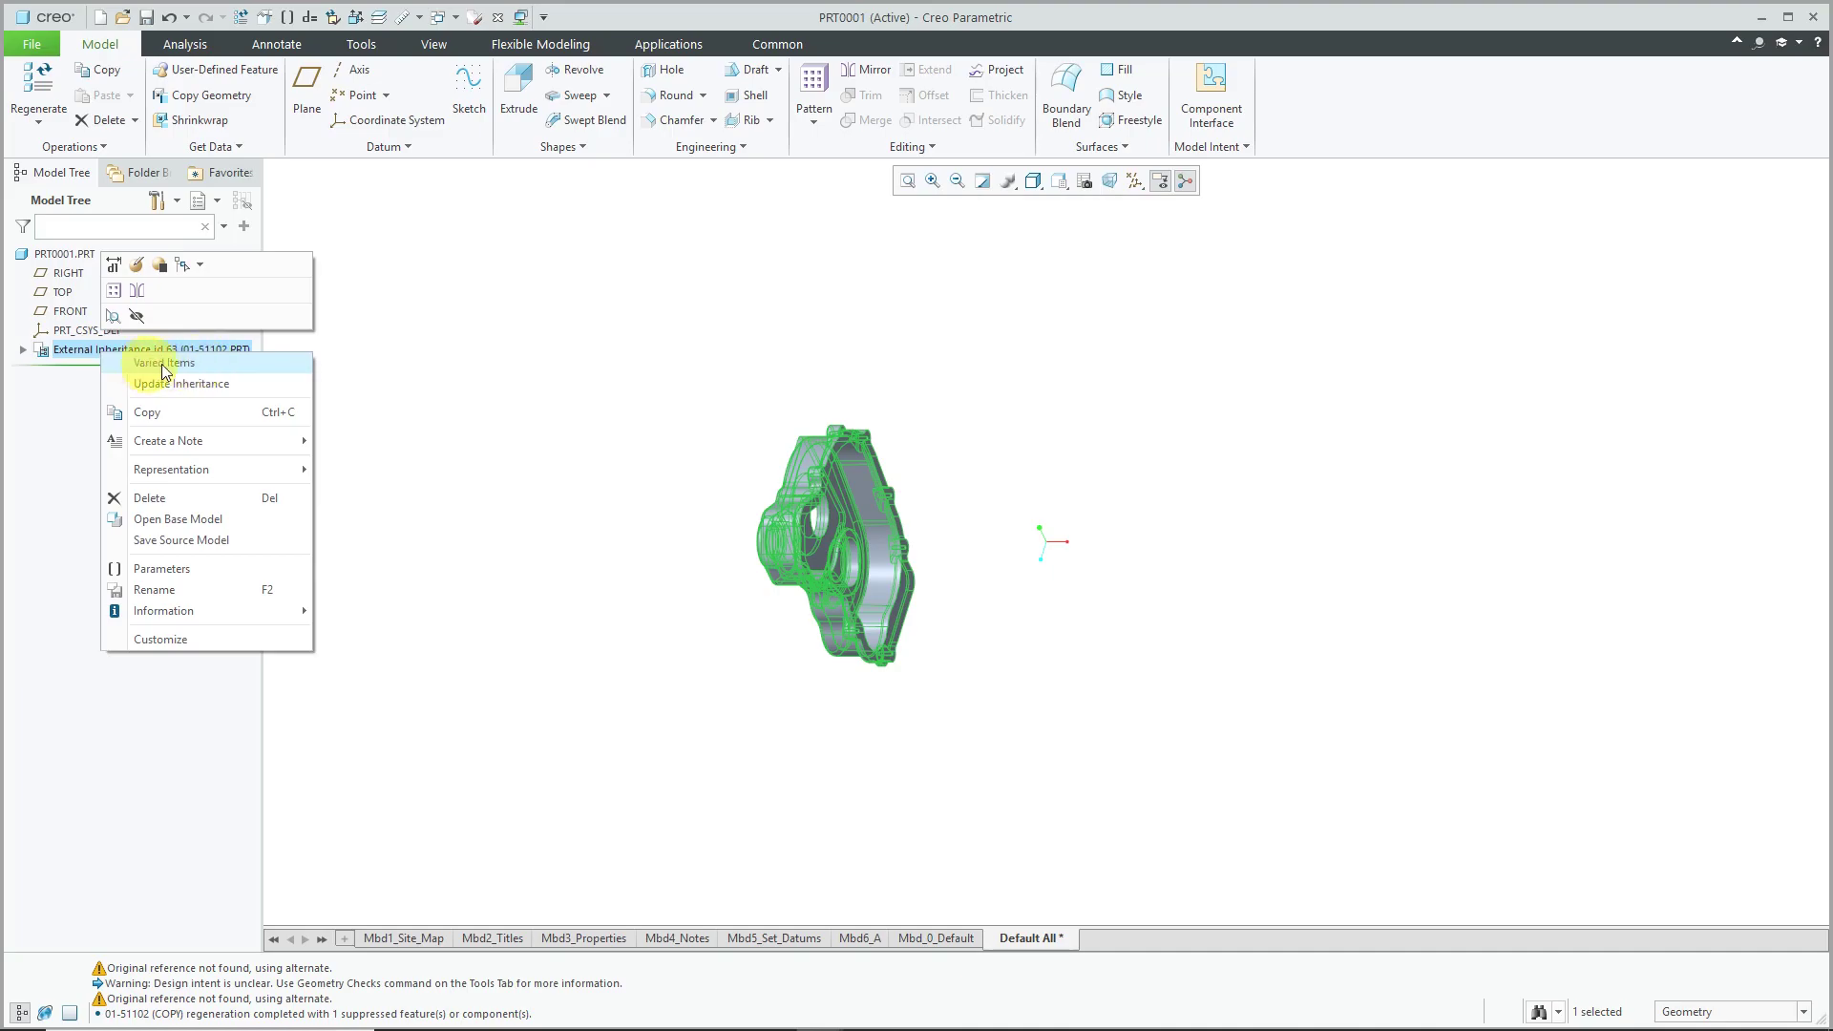
left_click(605, 363)
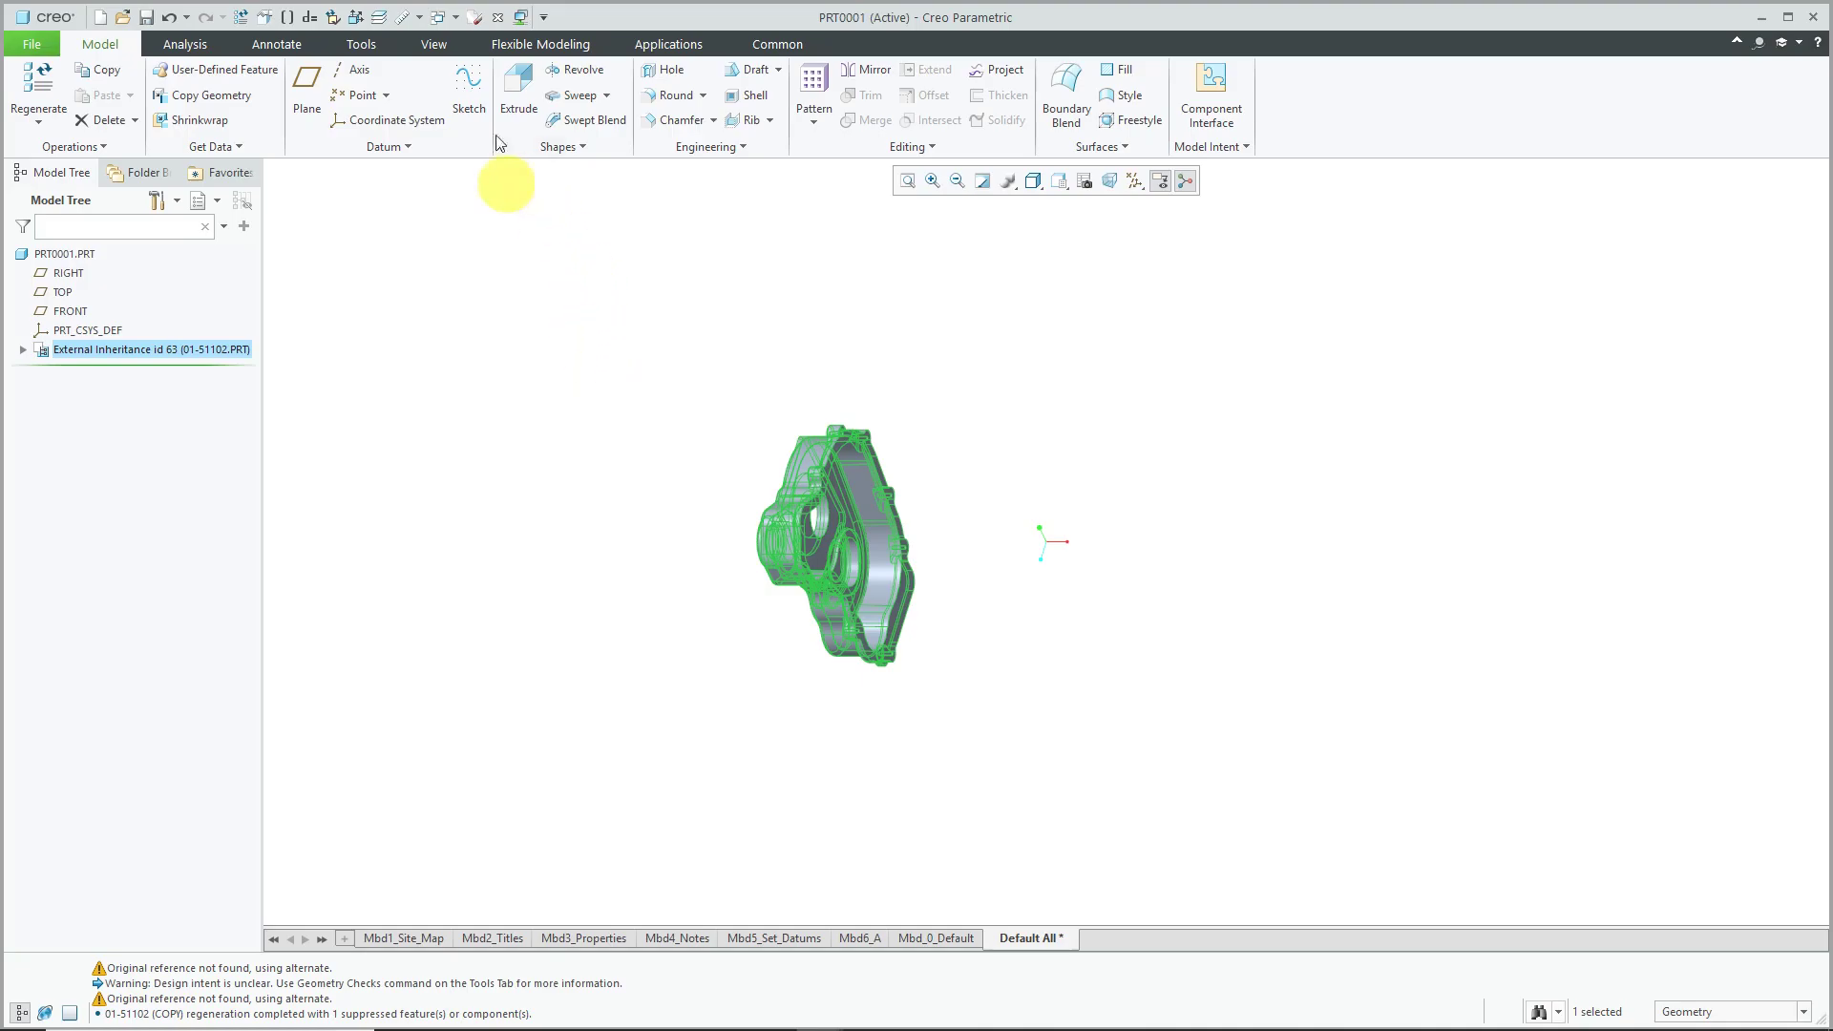
Switch to the NEW_GUN.ASM window and activate the TRIGGER part.
left_click(455, 19)
left_click(497, 61)
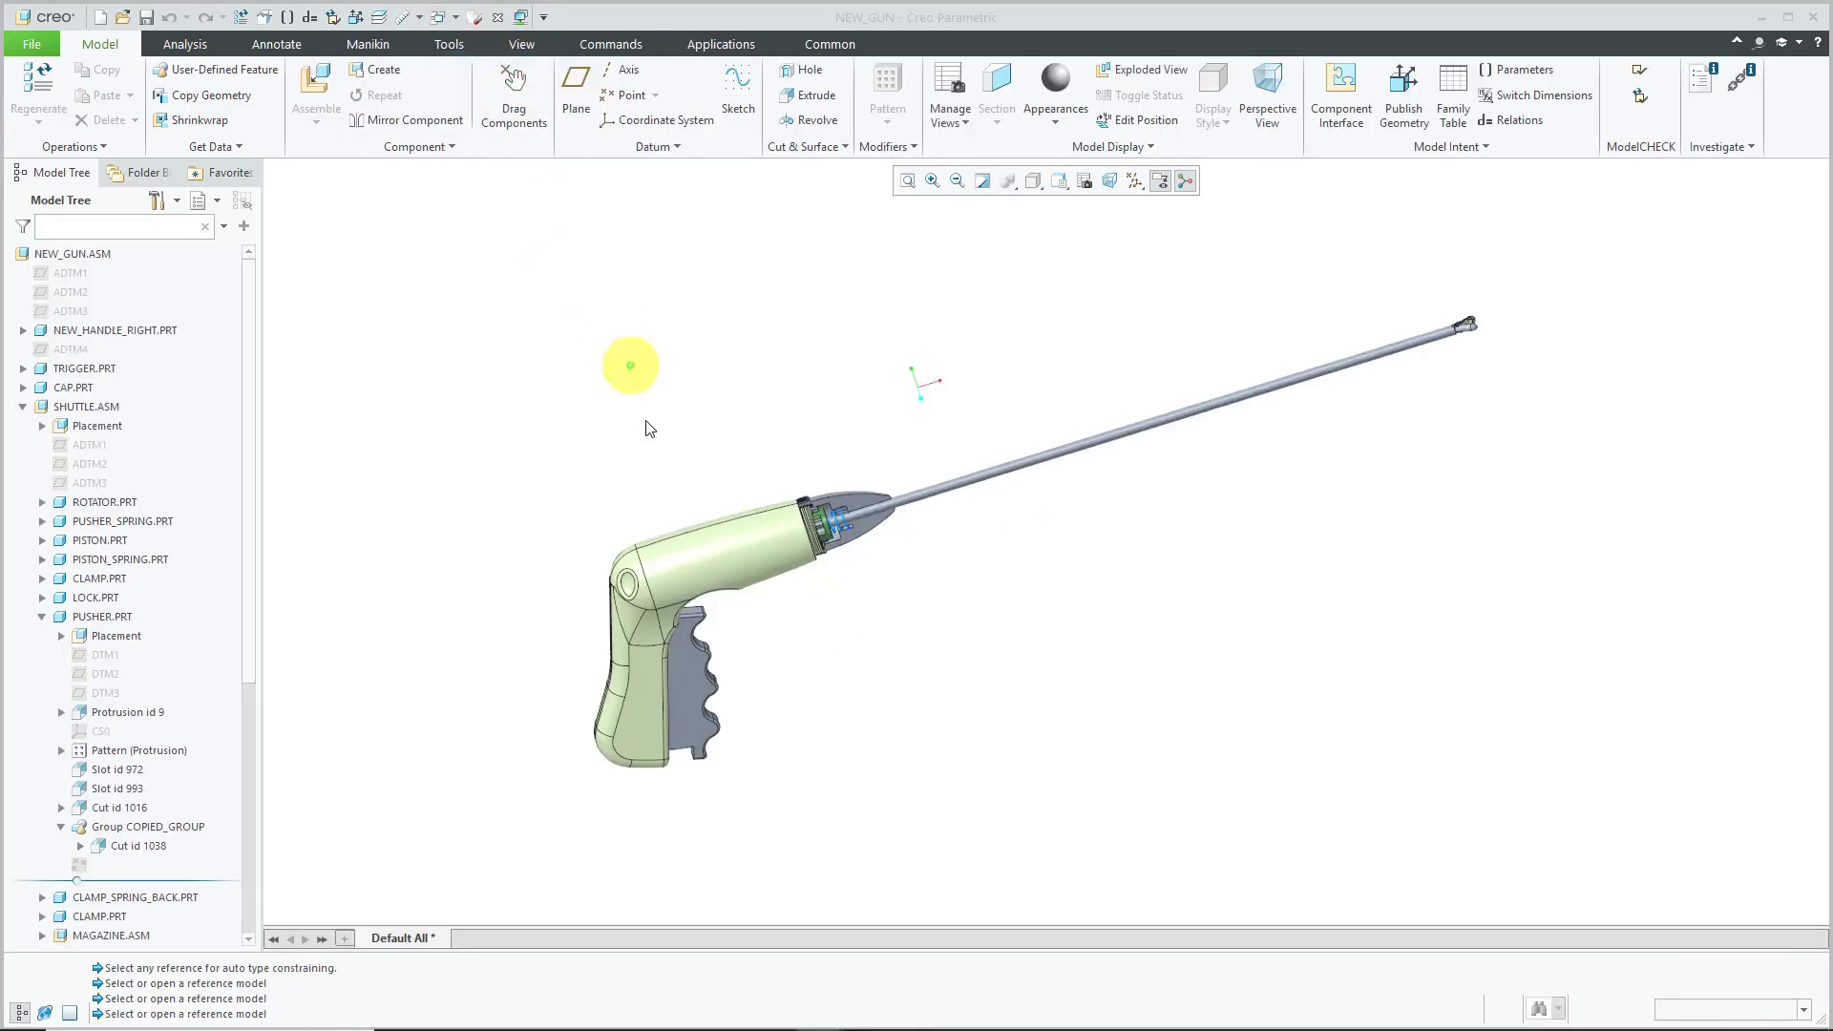
scroll(676, 763, "up", 3)
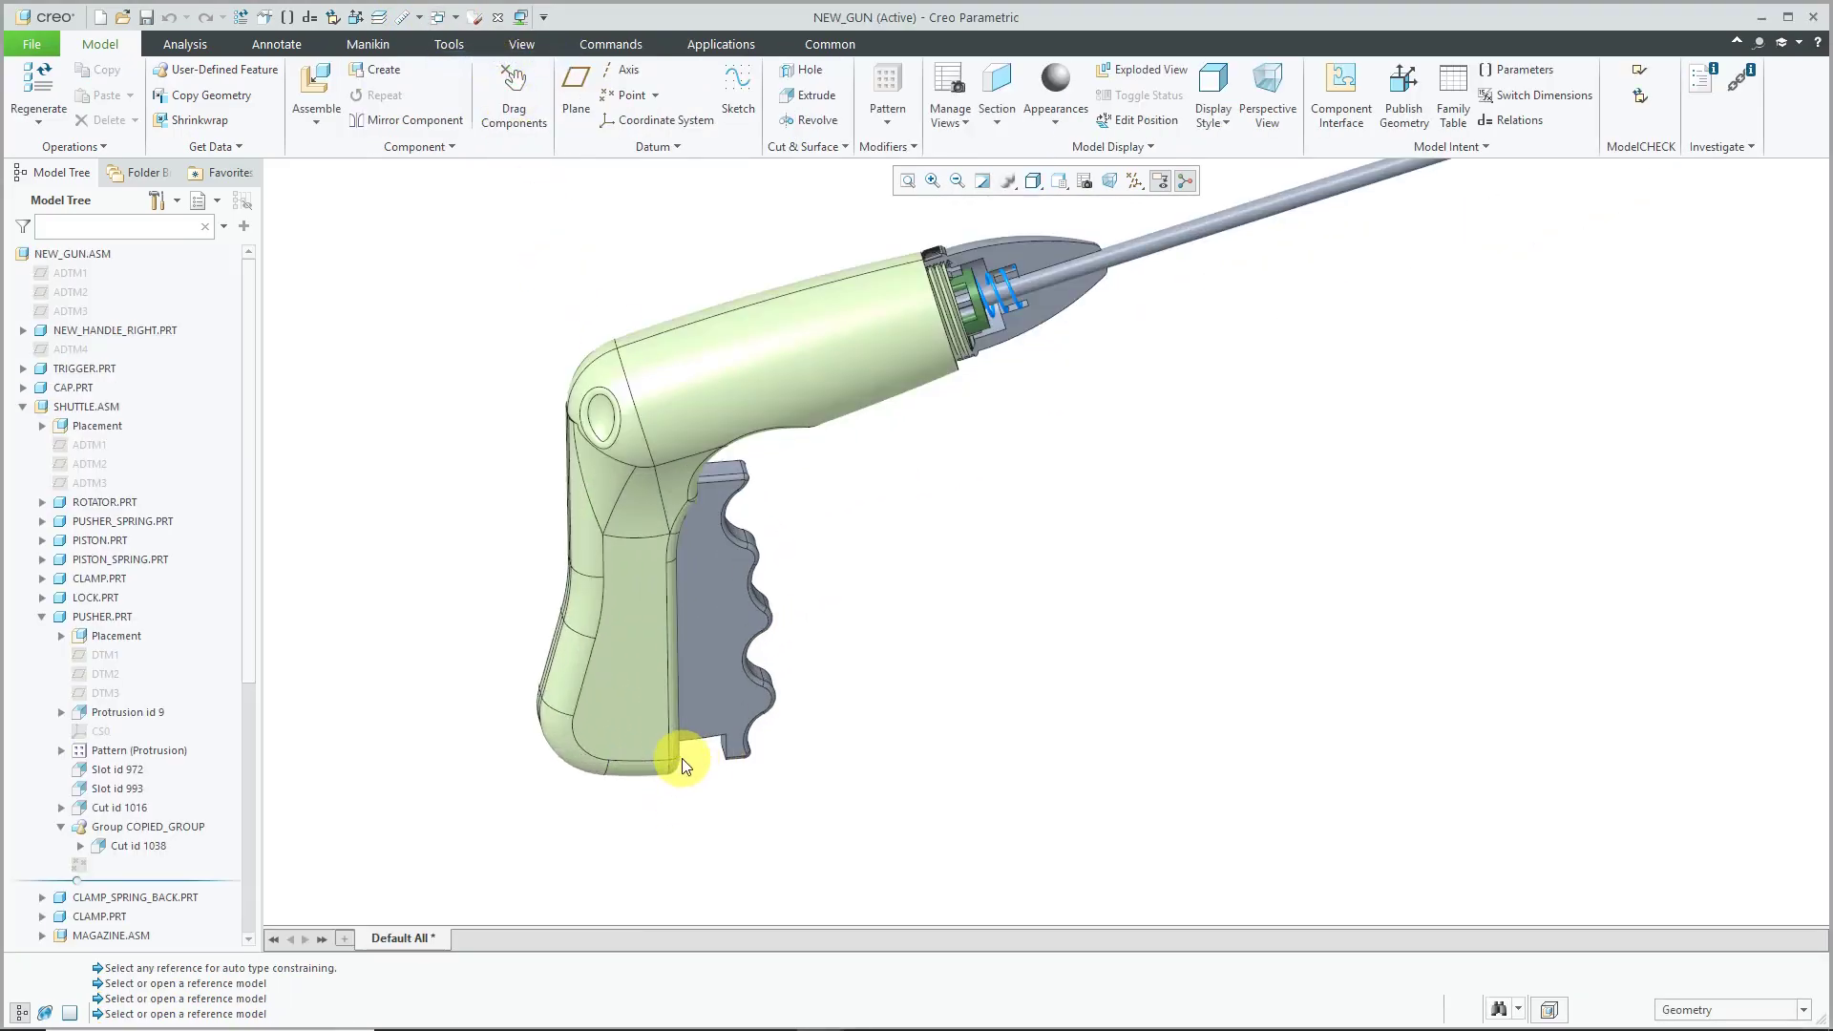
left_click(697, 606)
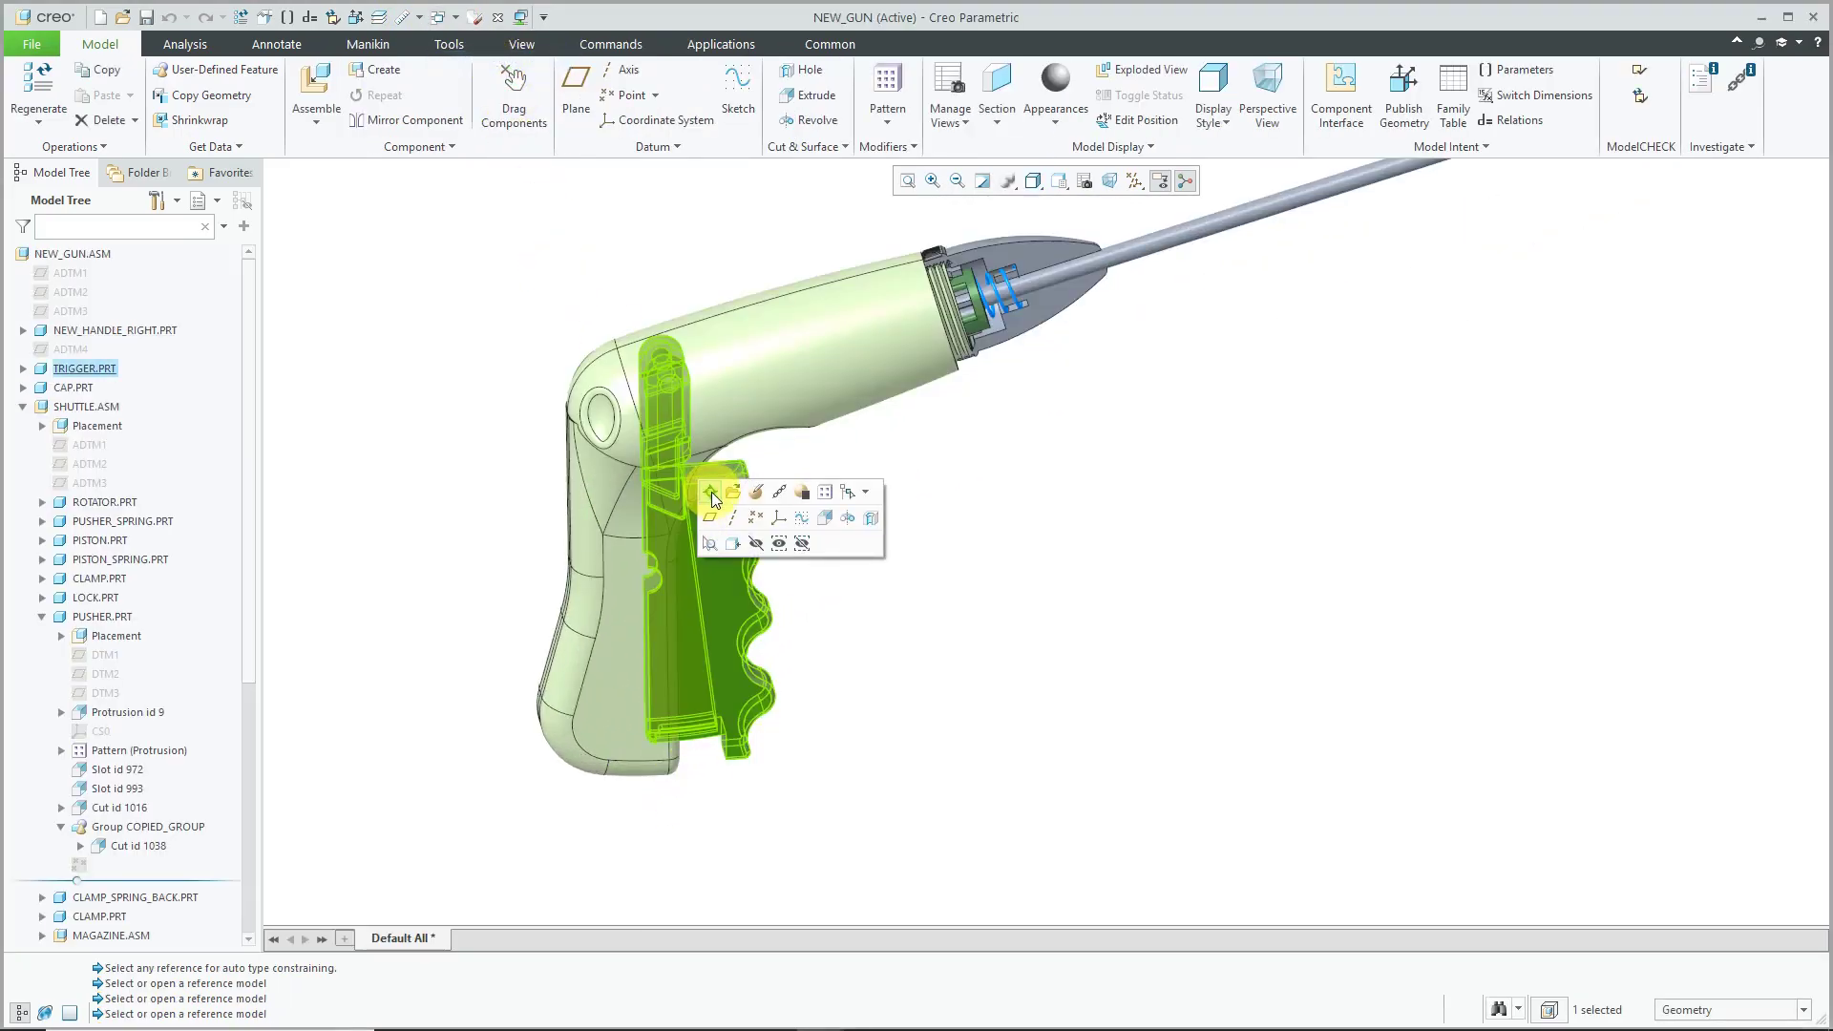
left_click(713, 490)
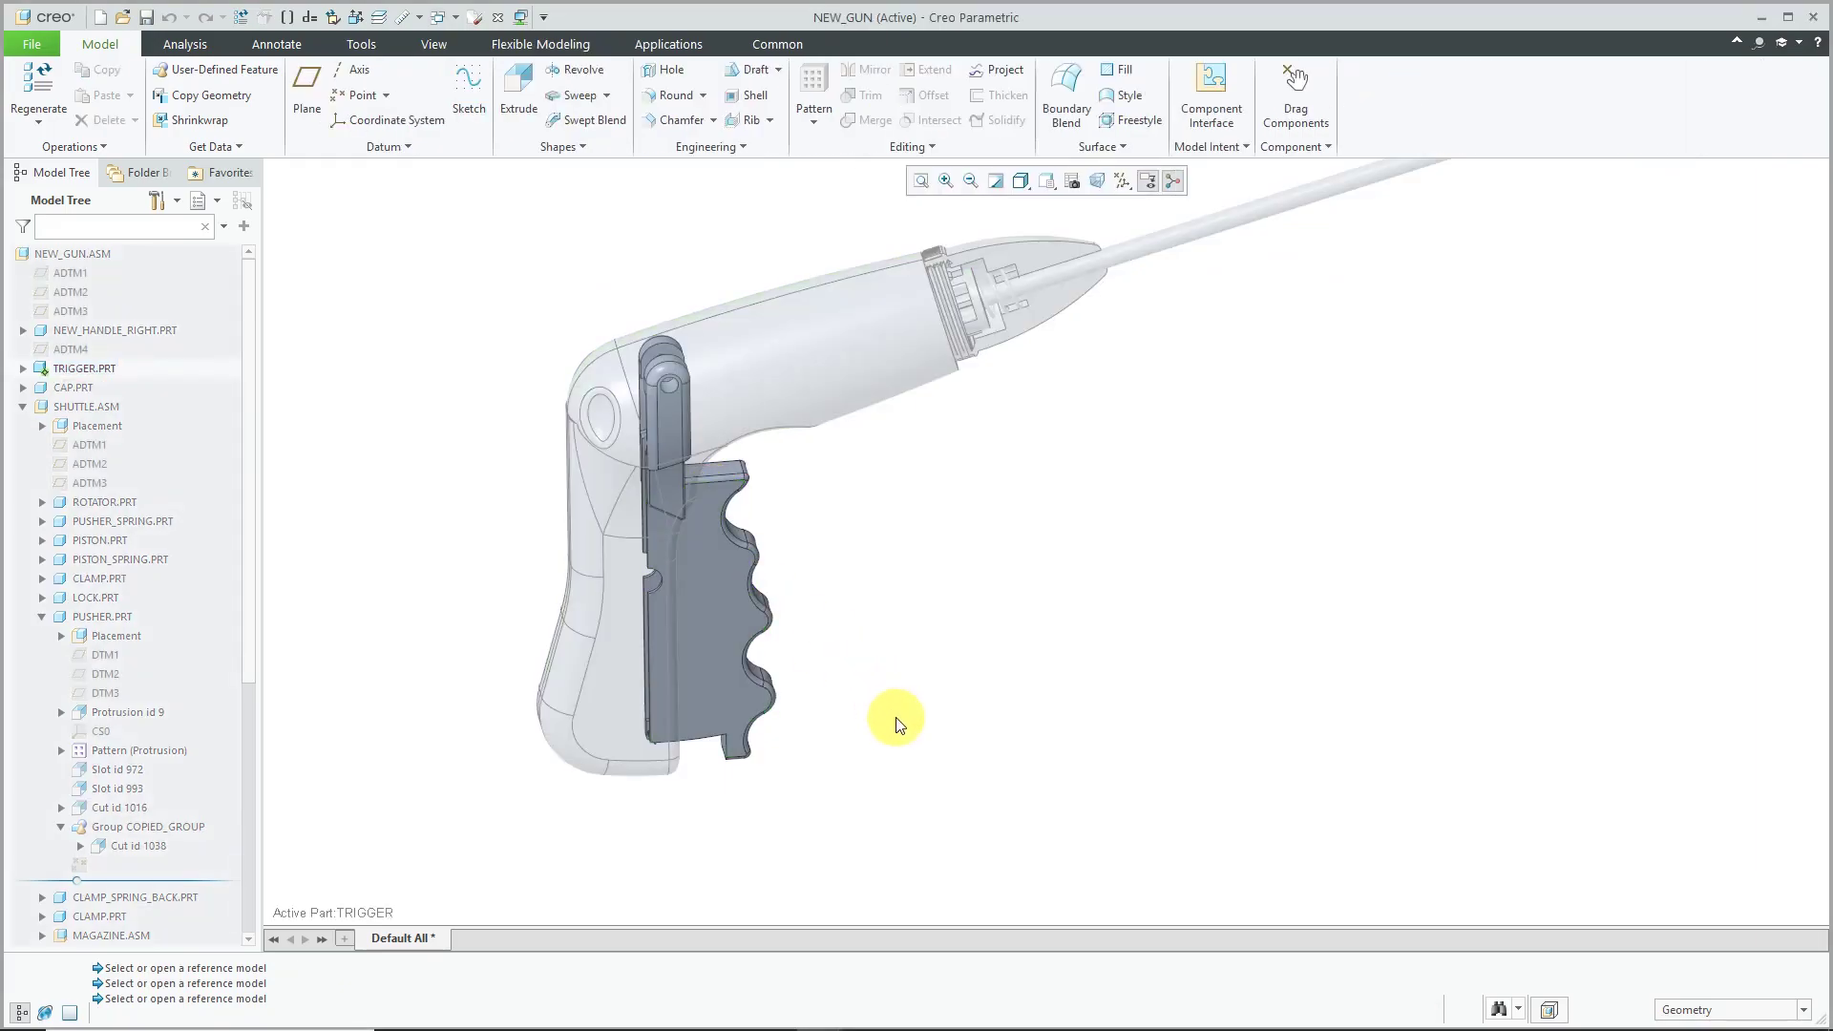
Launch Extrude from the Model tab's Shapes group on the TRIGGER part.
left_click(523, 93)
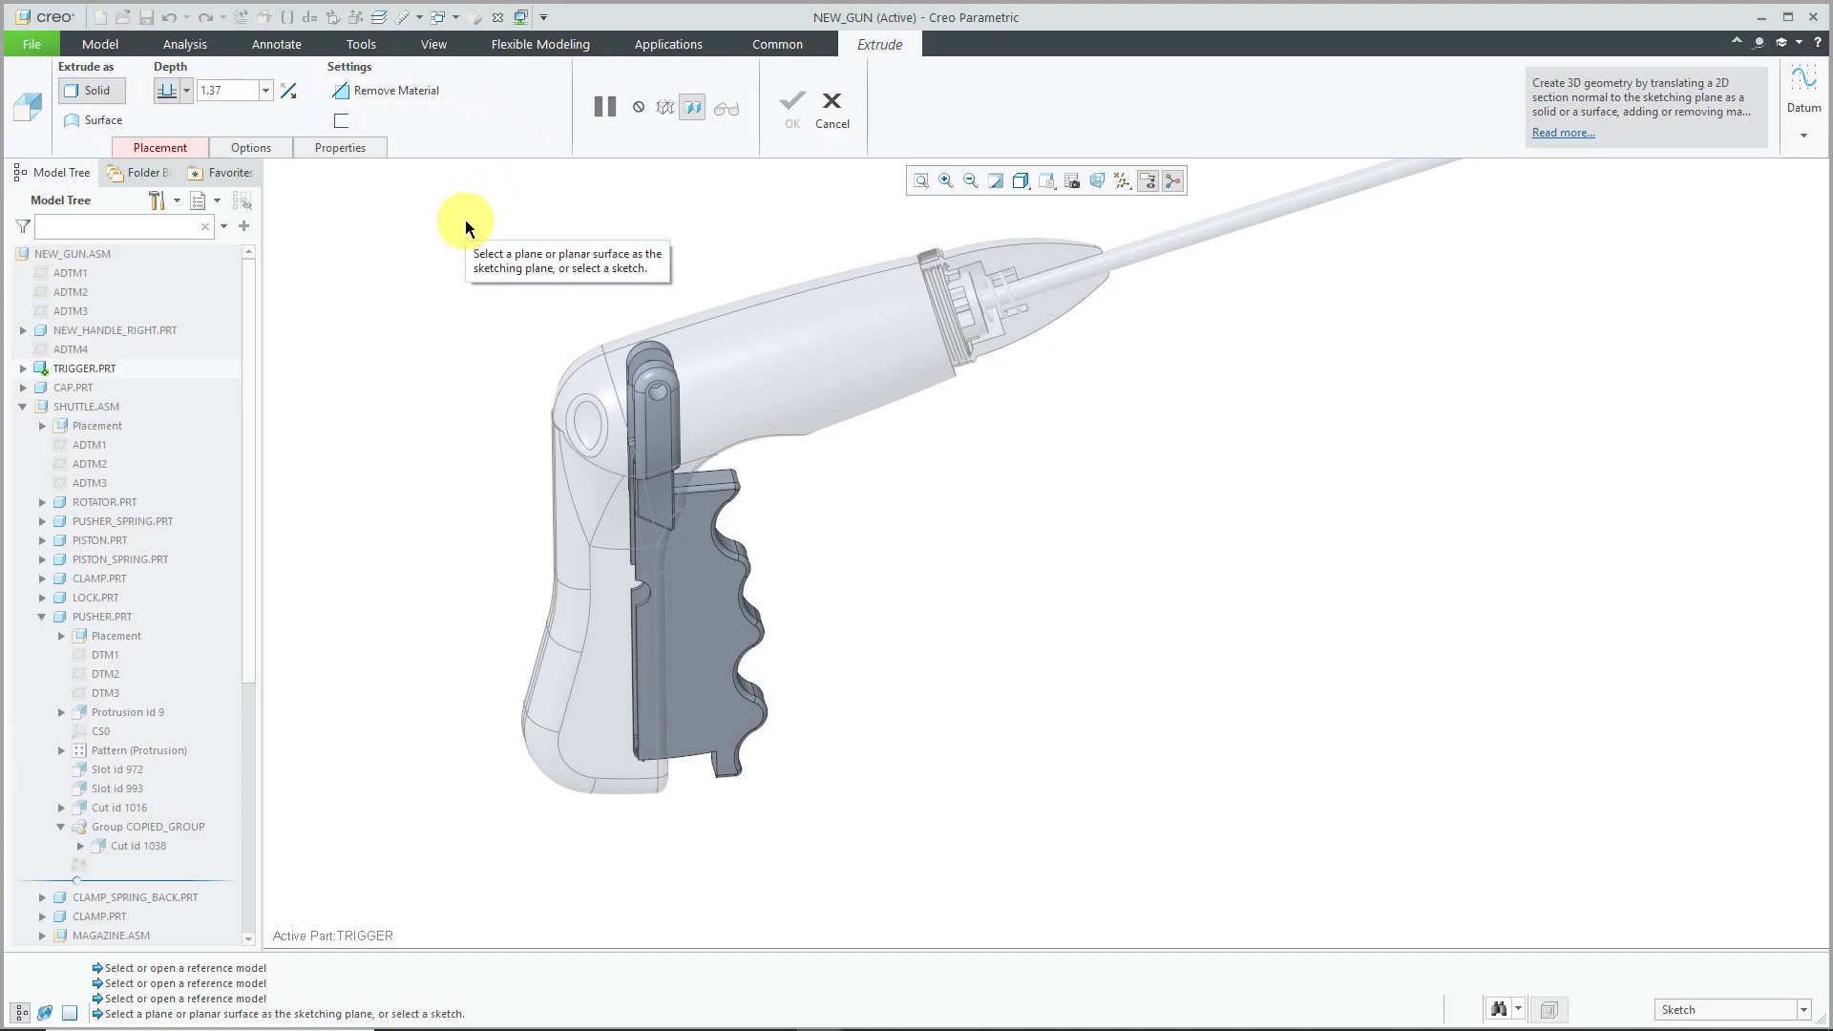
Sketch on datum plane DTM7 with references DTM1 and DTM2, and bring up the shape Palette.
left_click(709, 631)
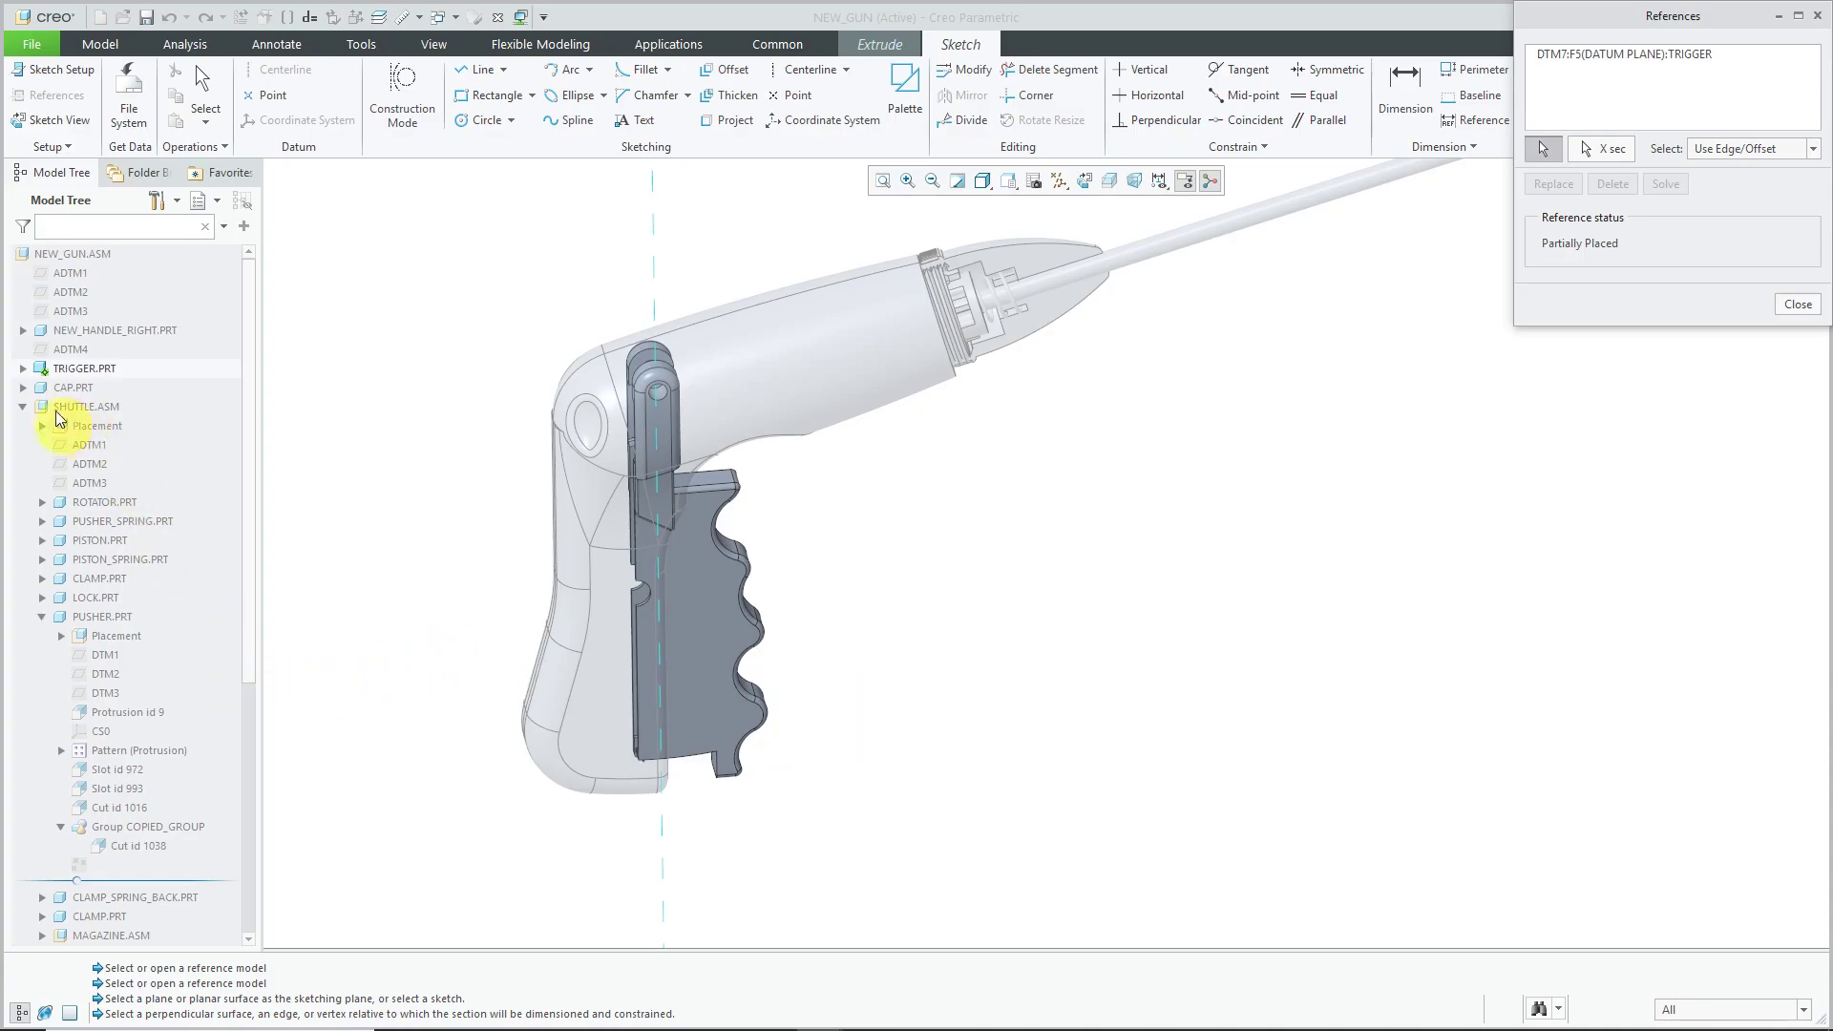
left_click(21, 369)
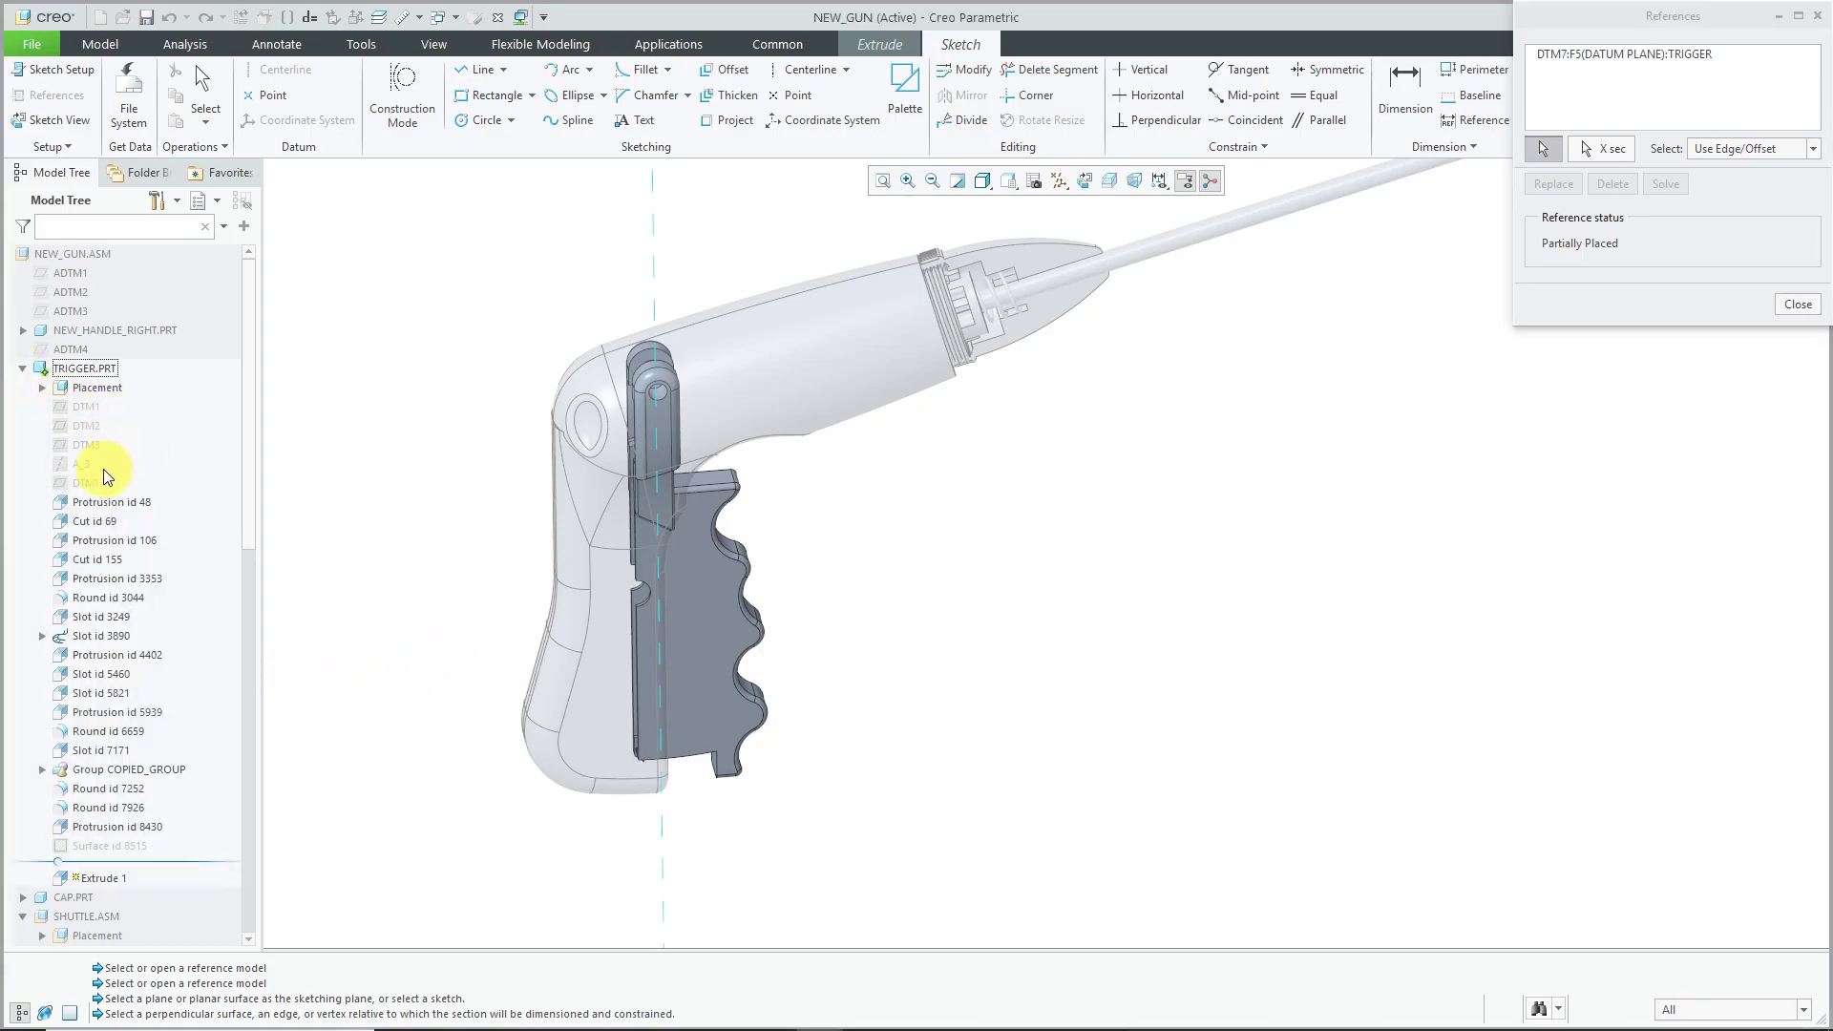
left_click(86, 406)
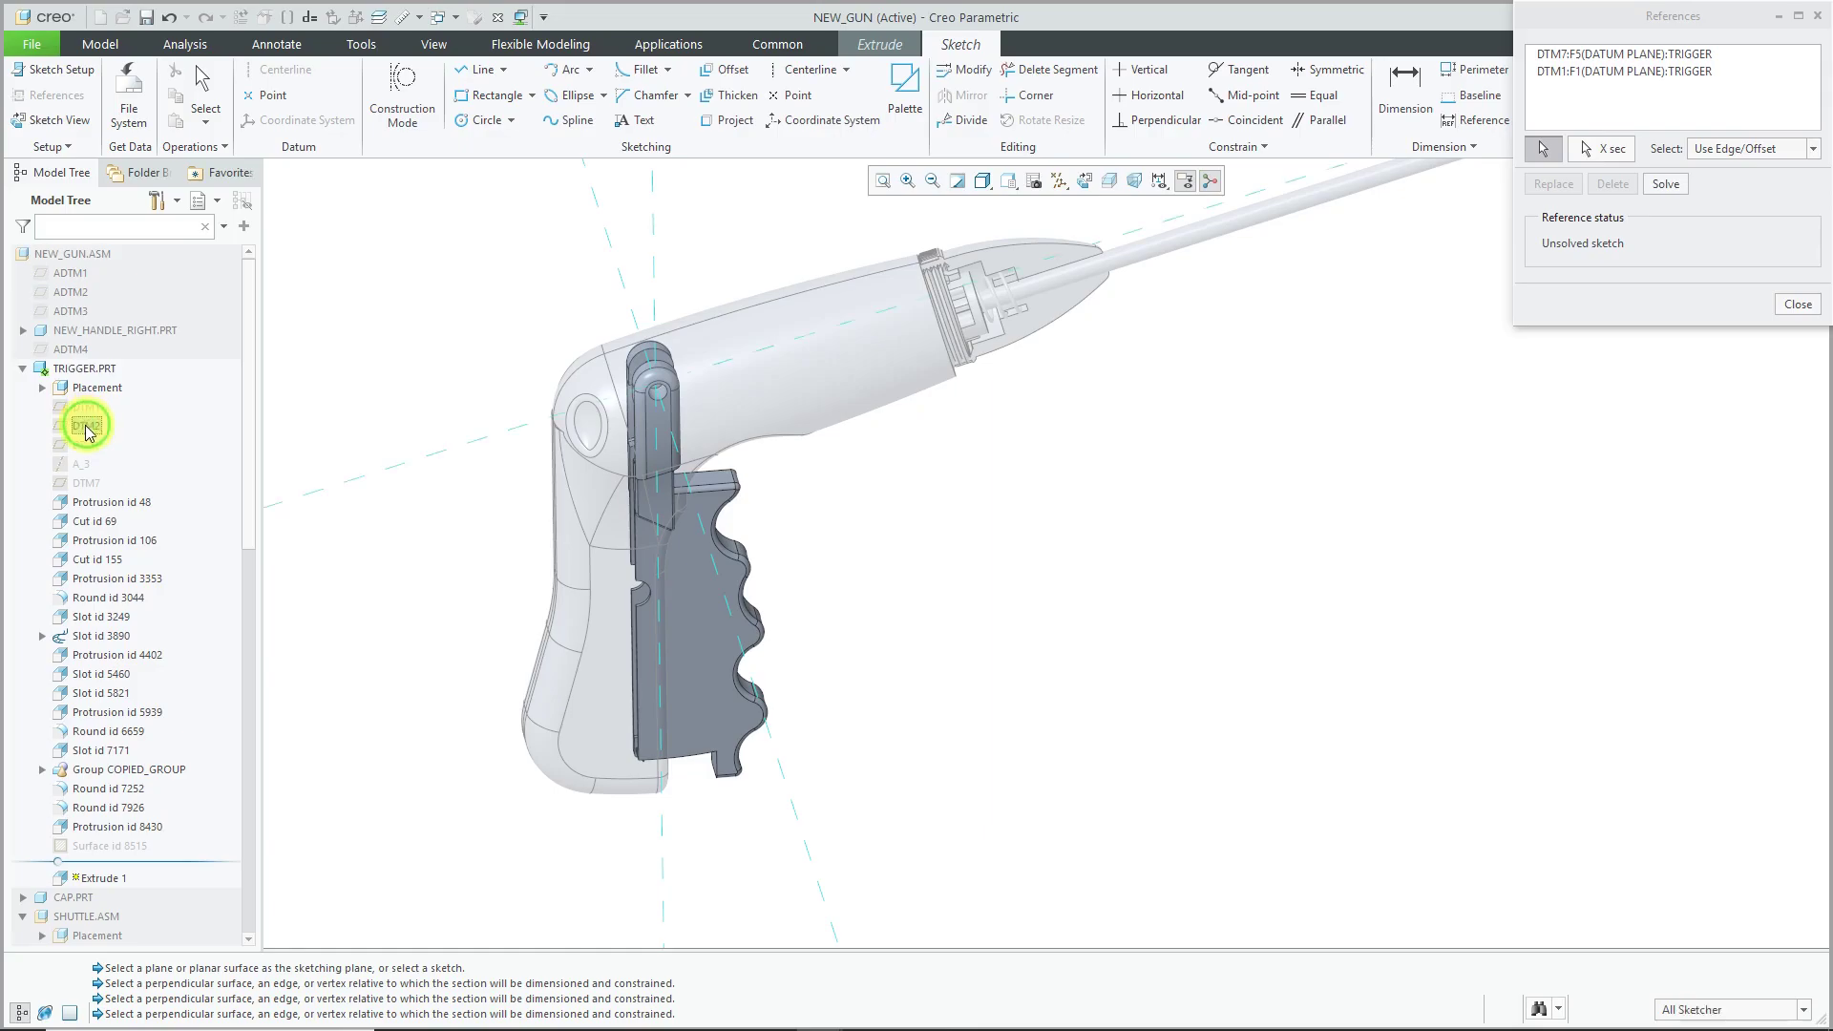
left_click(1666, 184)
left_click(1790, 306)
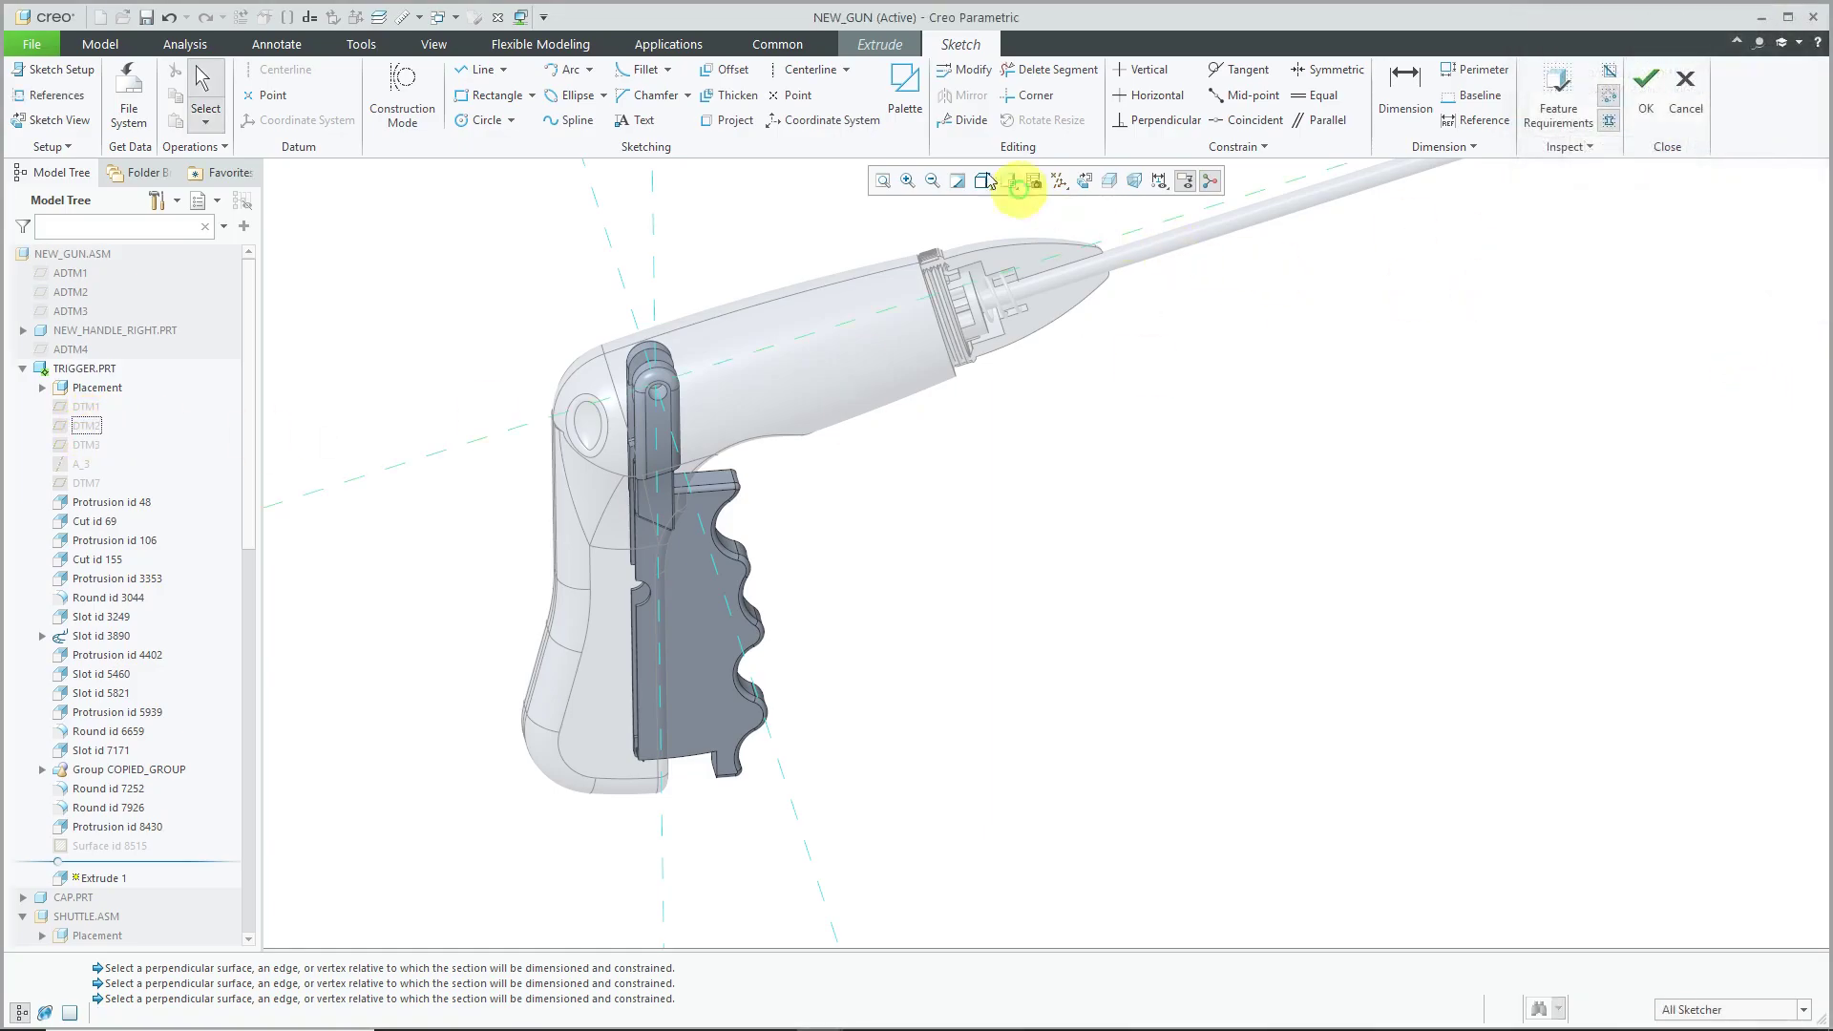
left_click(905, 96)
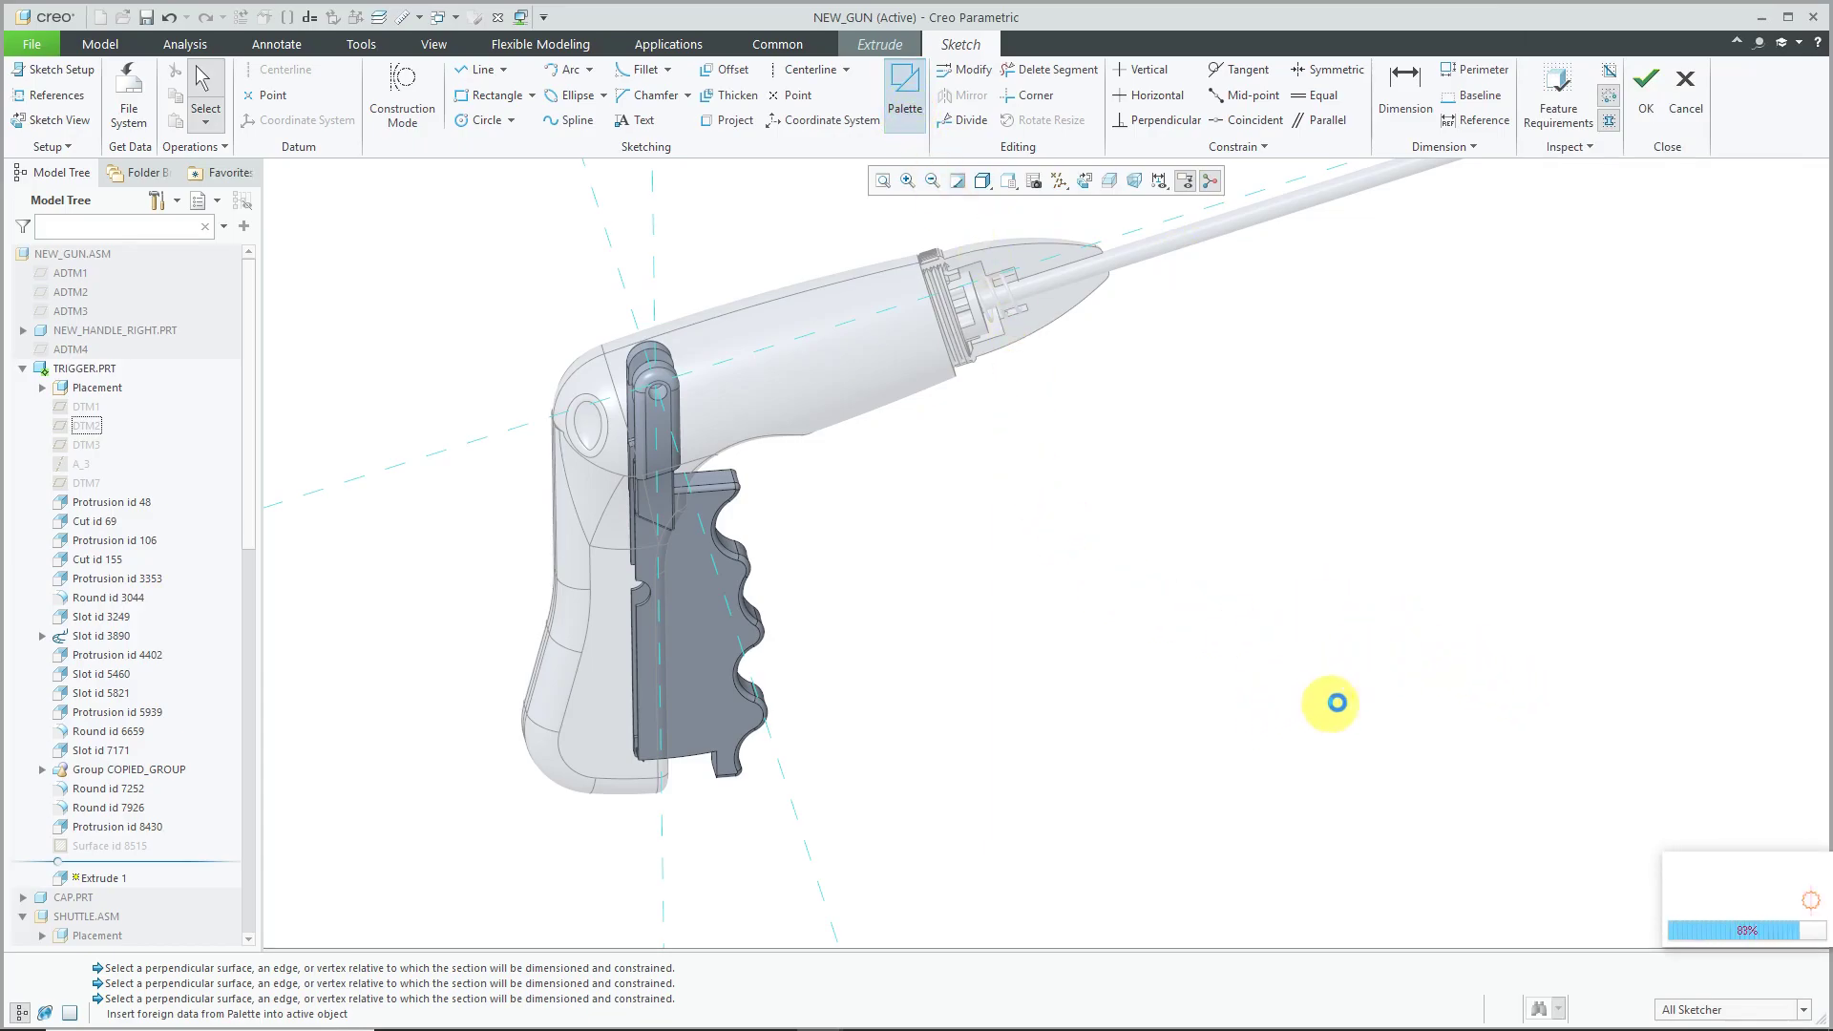
Place the palette's Rounded rectangle shape on the trigger.
left_click(1589, 730)
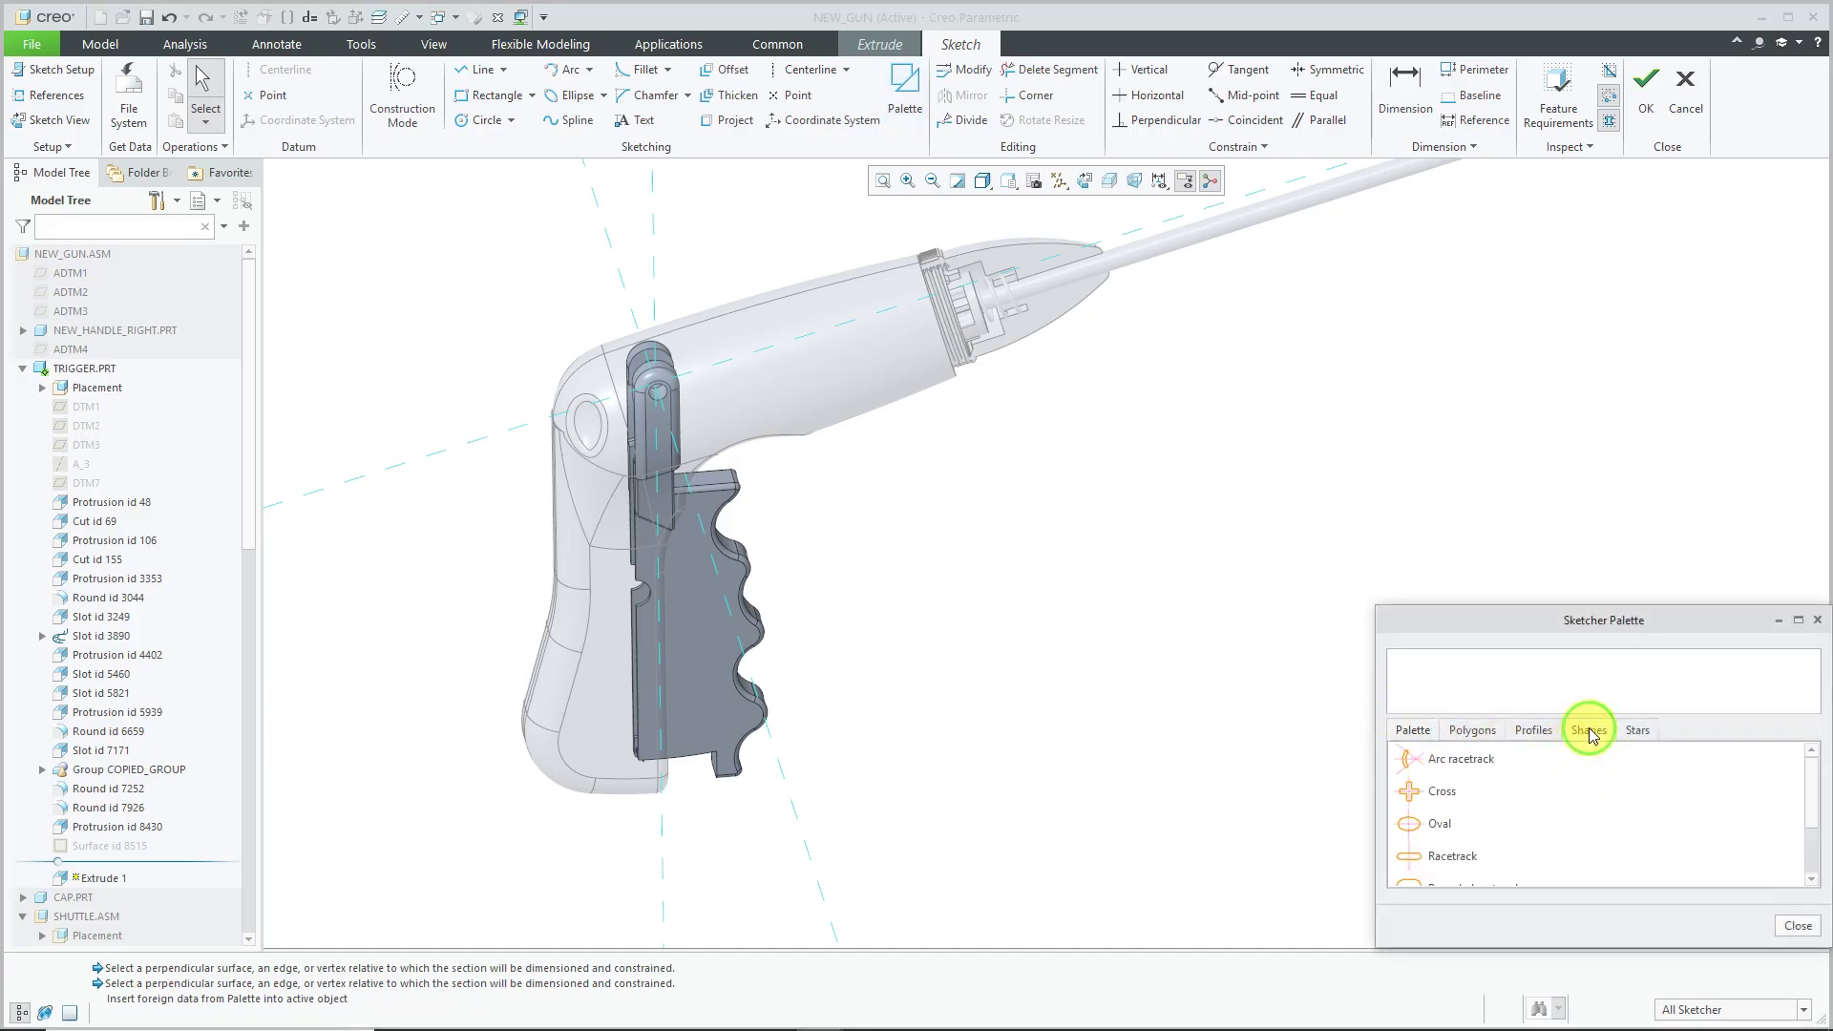
scroll(1542, 860, "down", 2)
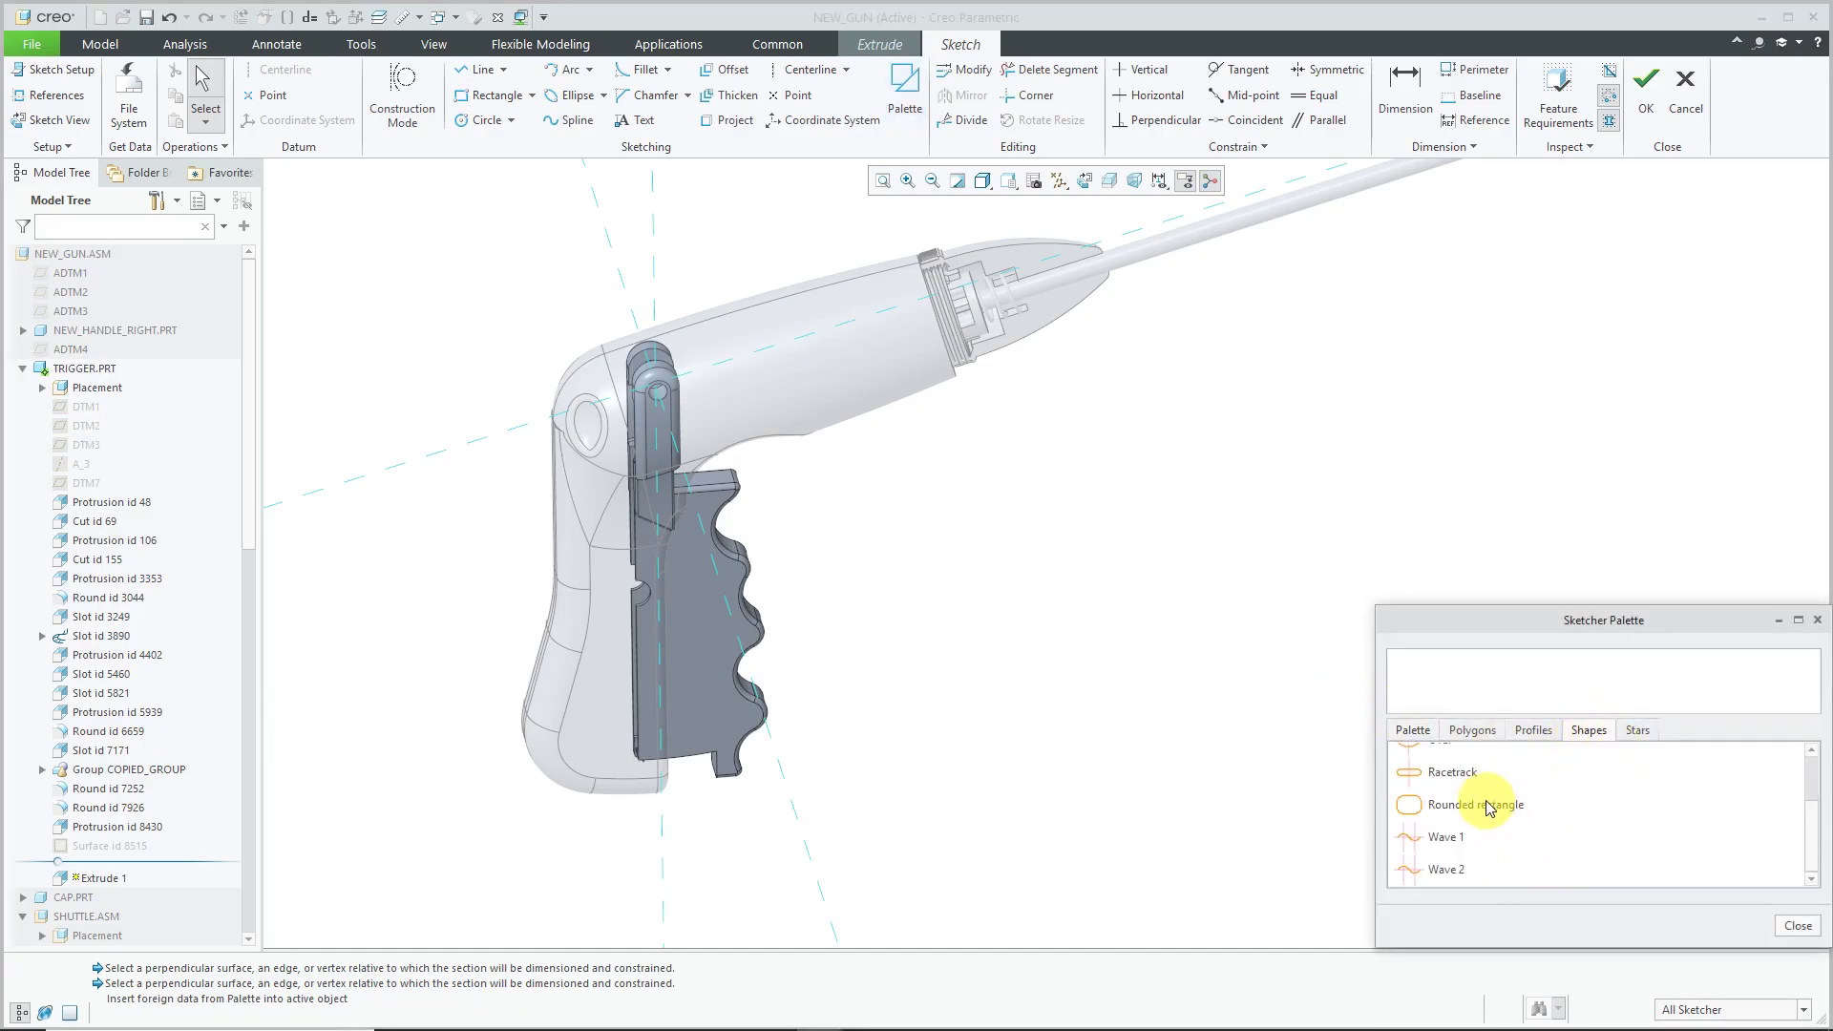
double_click(1512, 805)
left_click(701, 630)
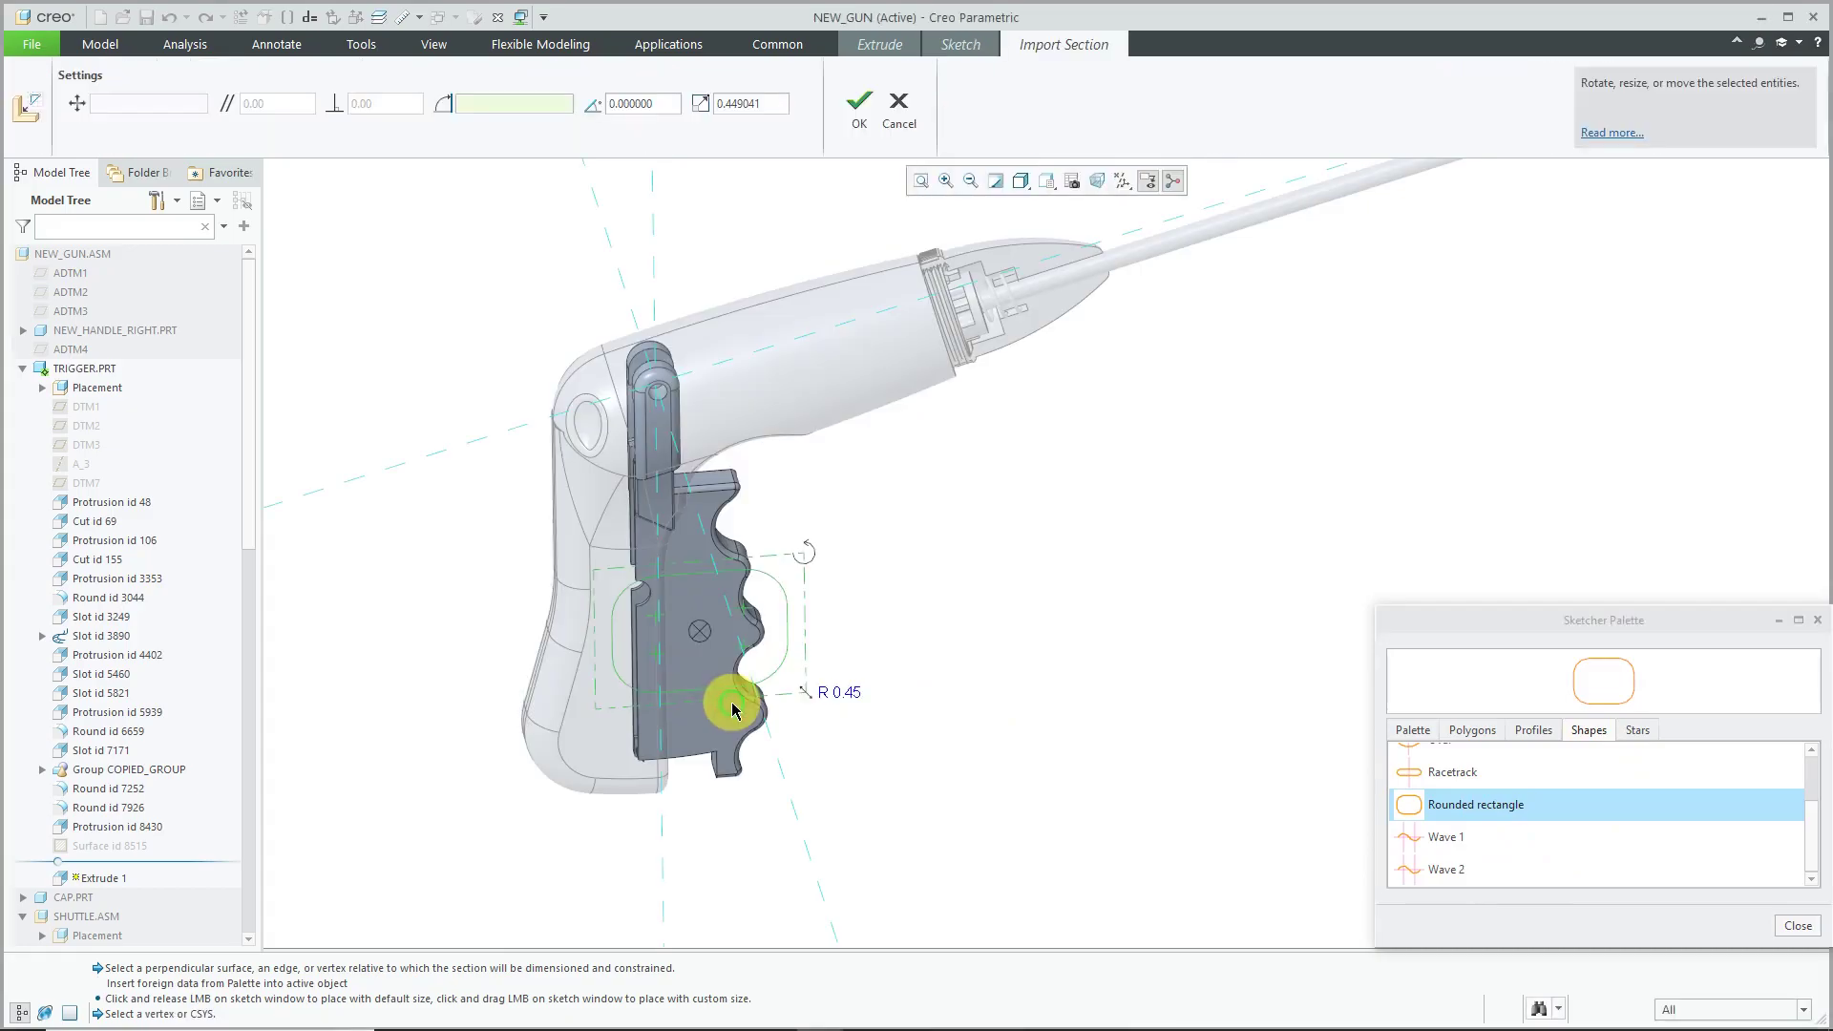
Rotate the rounded rectangle to 90°, scale it to 0.1, and accept it.
left_click_drag(805, 564, 600, 520)
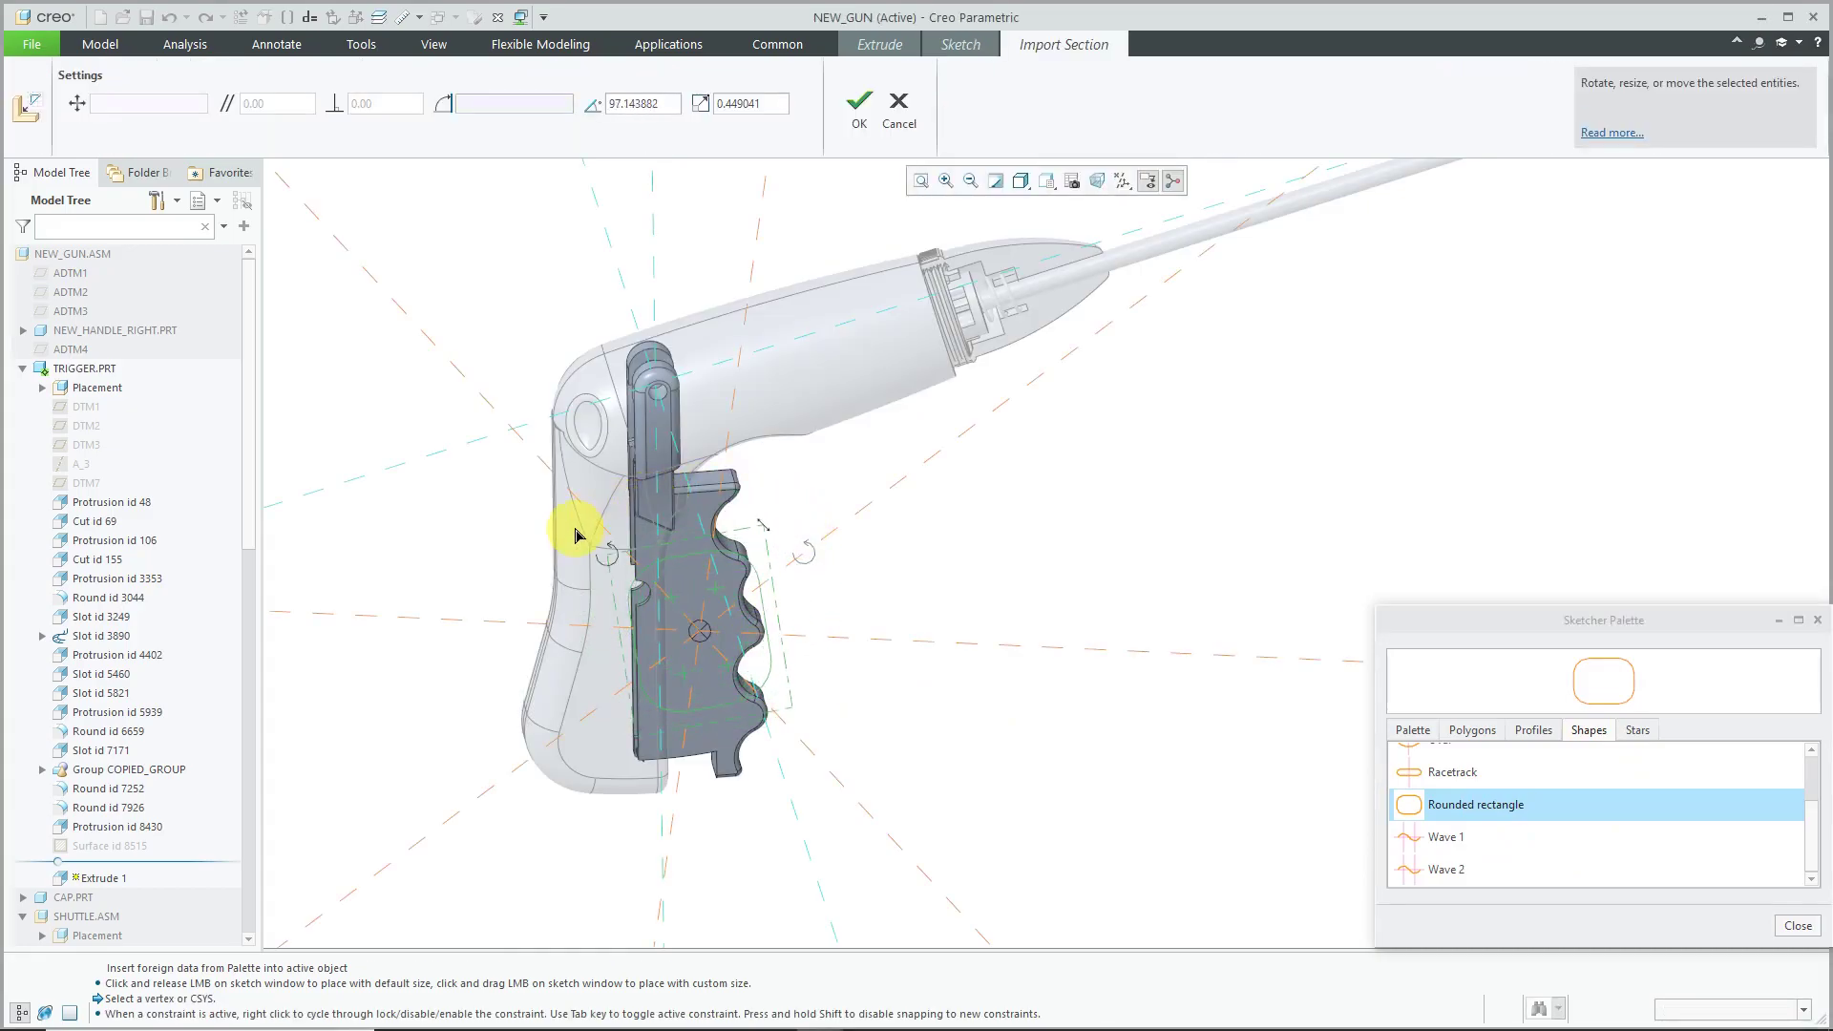
left_click_drag(600, 520, 611, 523)
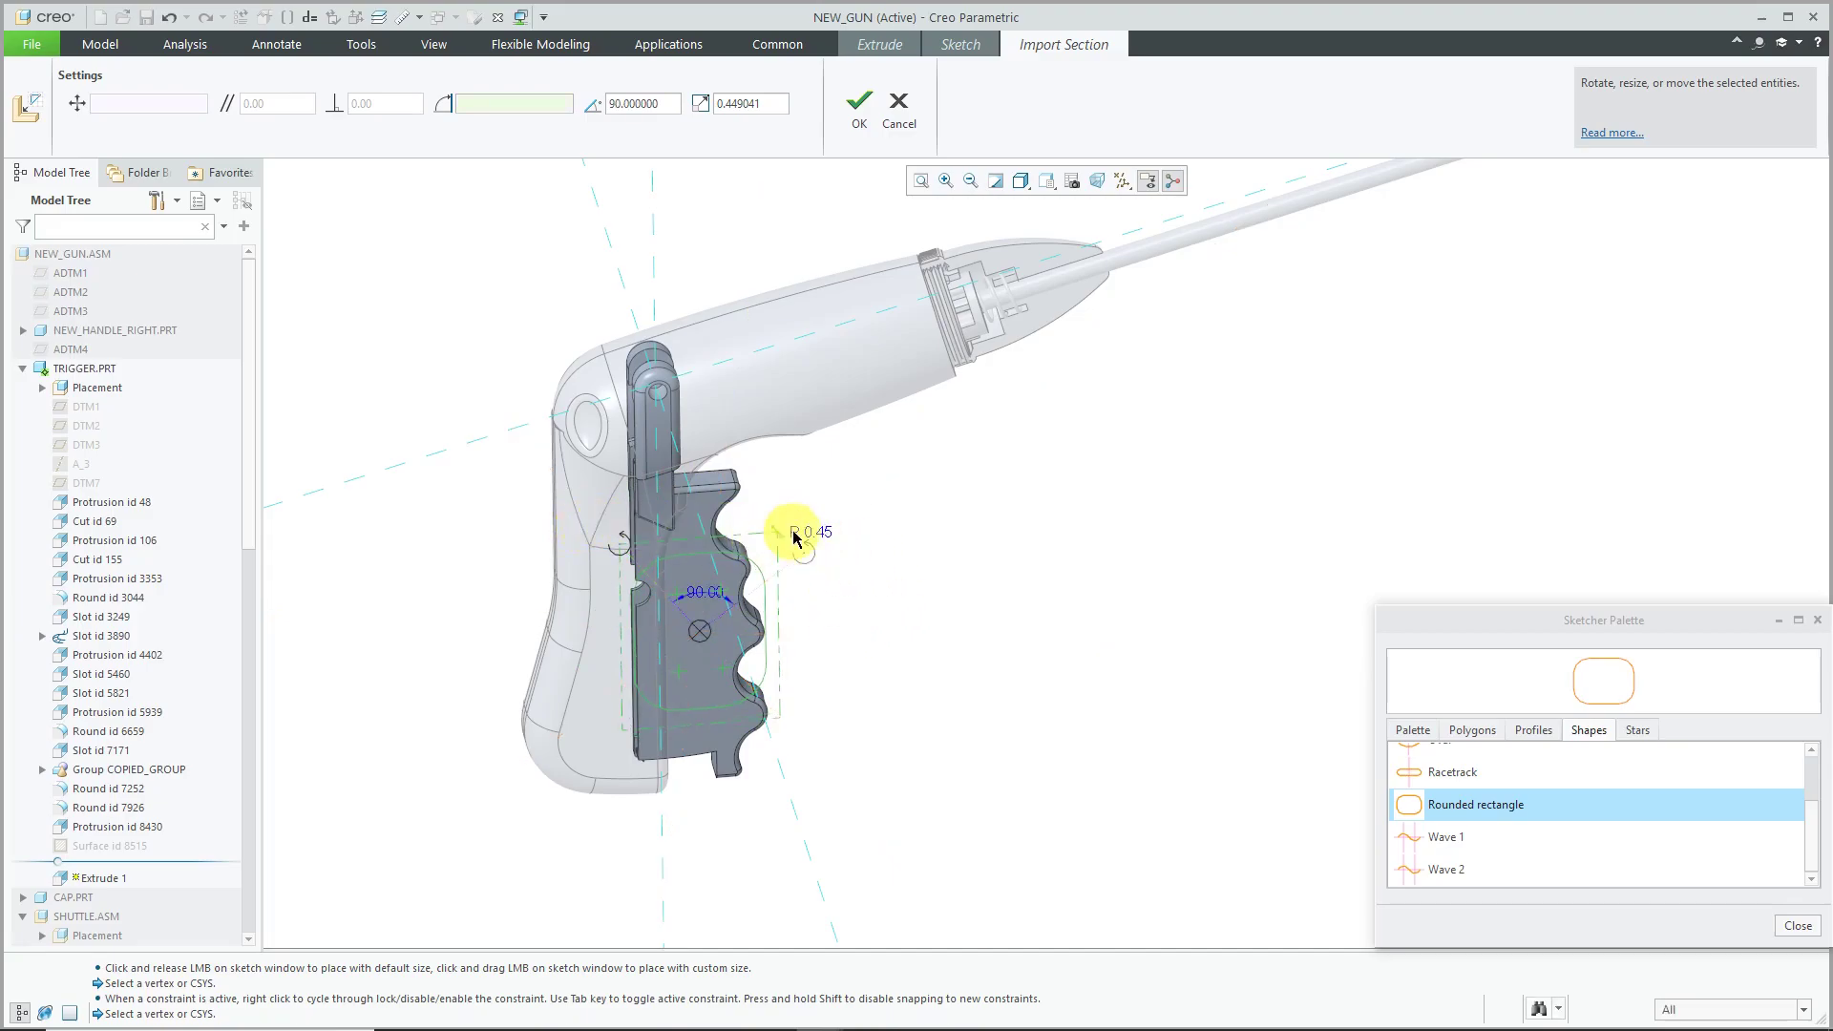
left_click(779, 532)
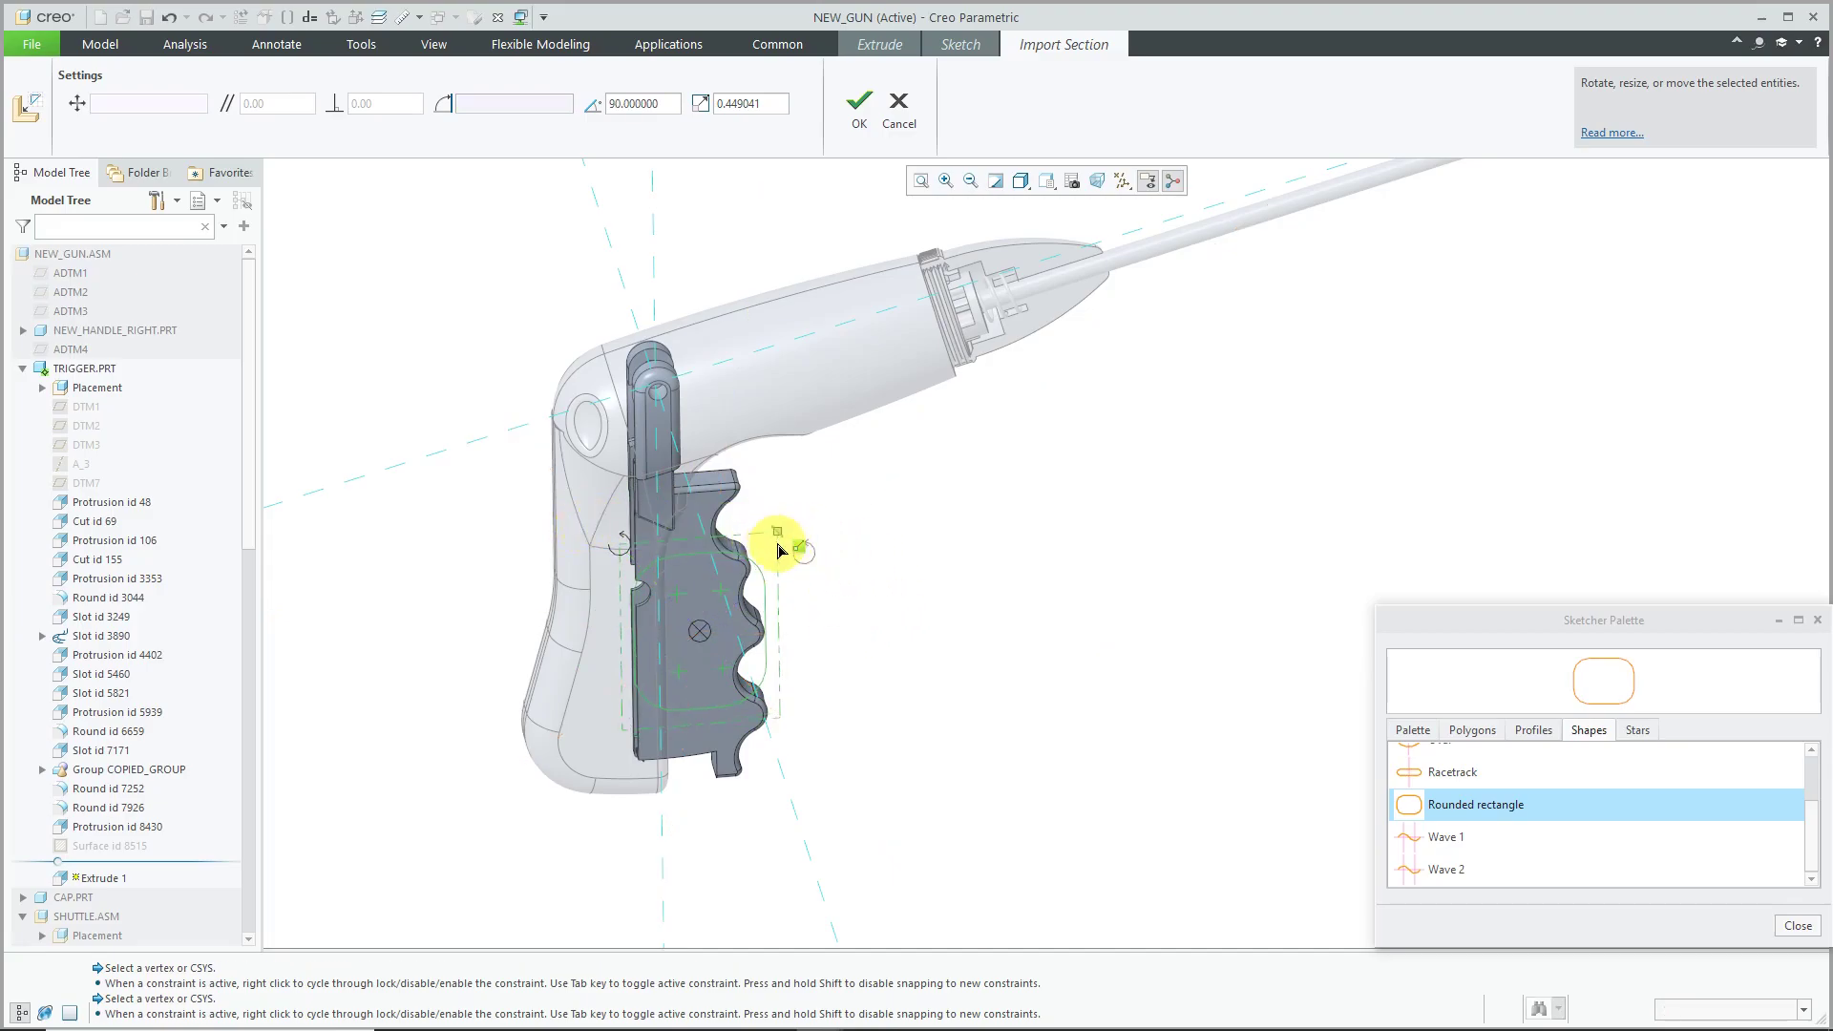
scroll(704, 534, "up", 2)
scroll(704, 535, "up", 1)
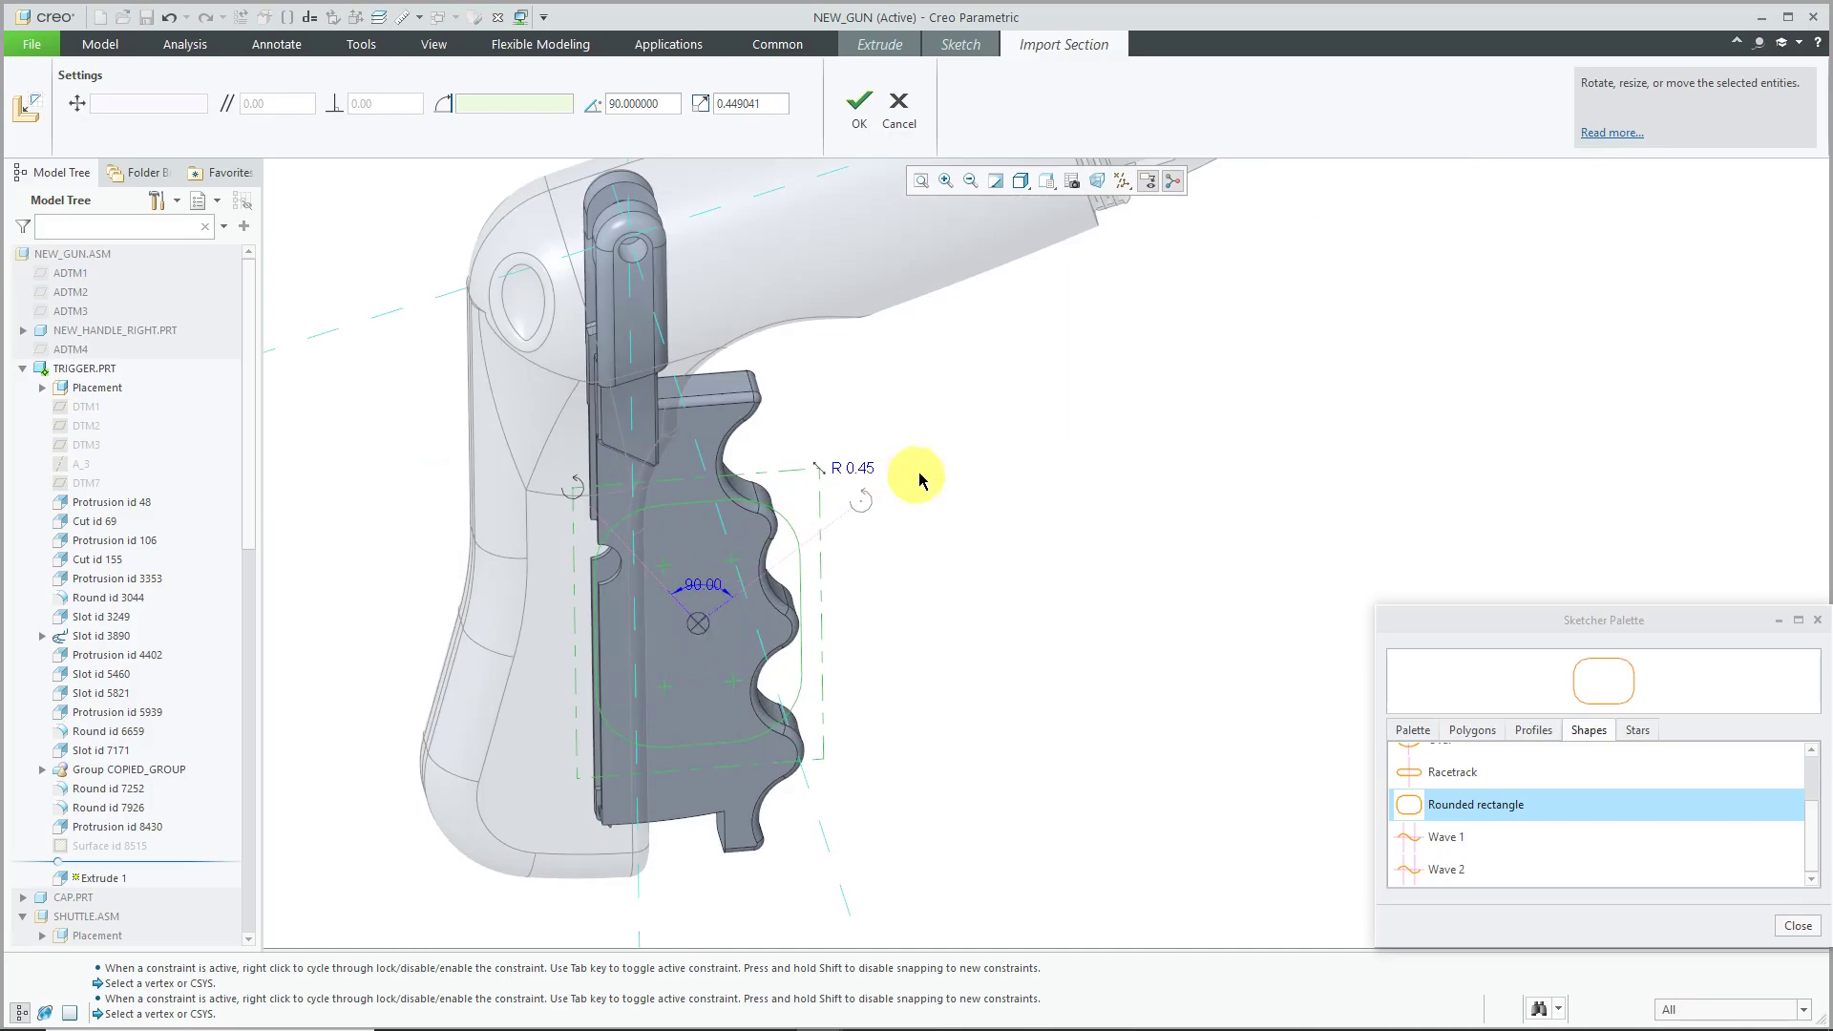
double_click(856, 467)
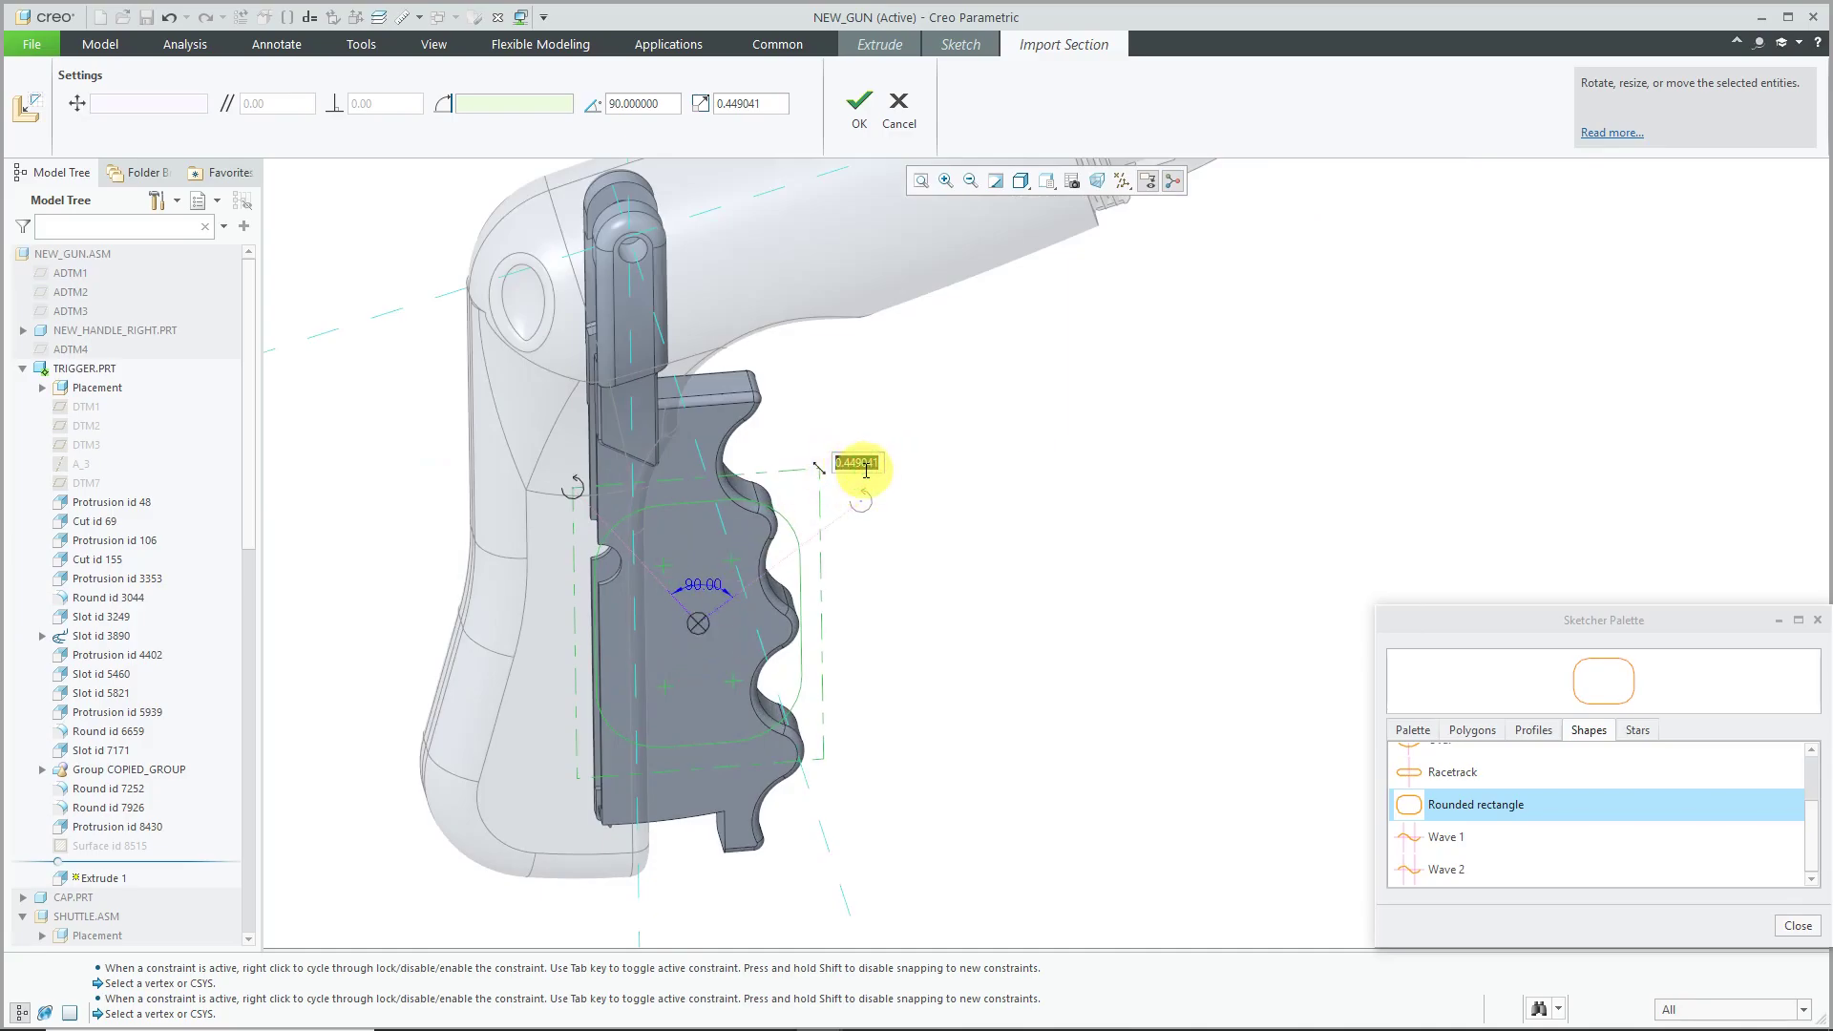
key("BackSpace")
type("0.100000")
key("Return")
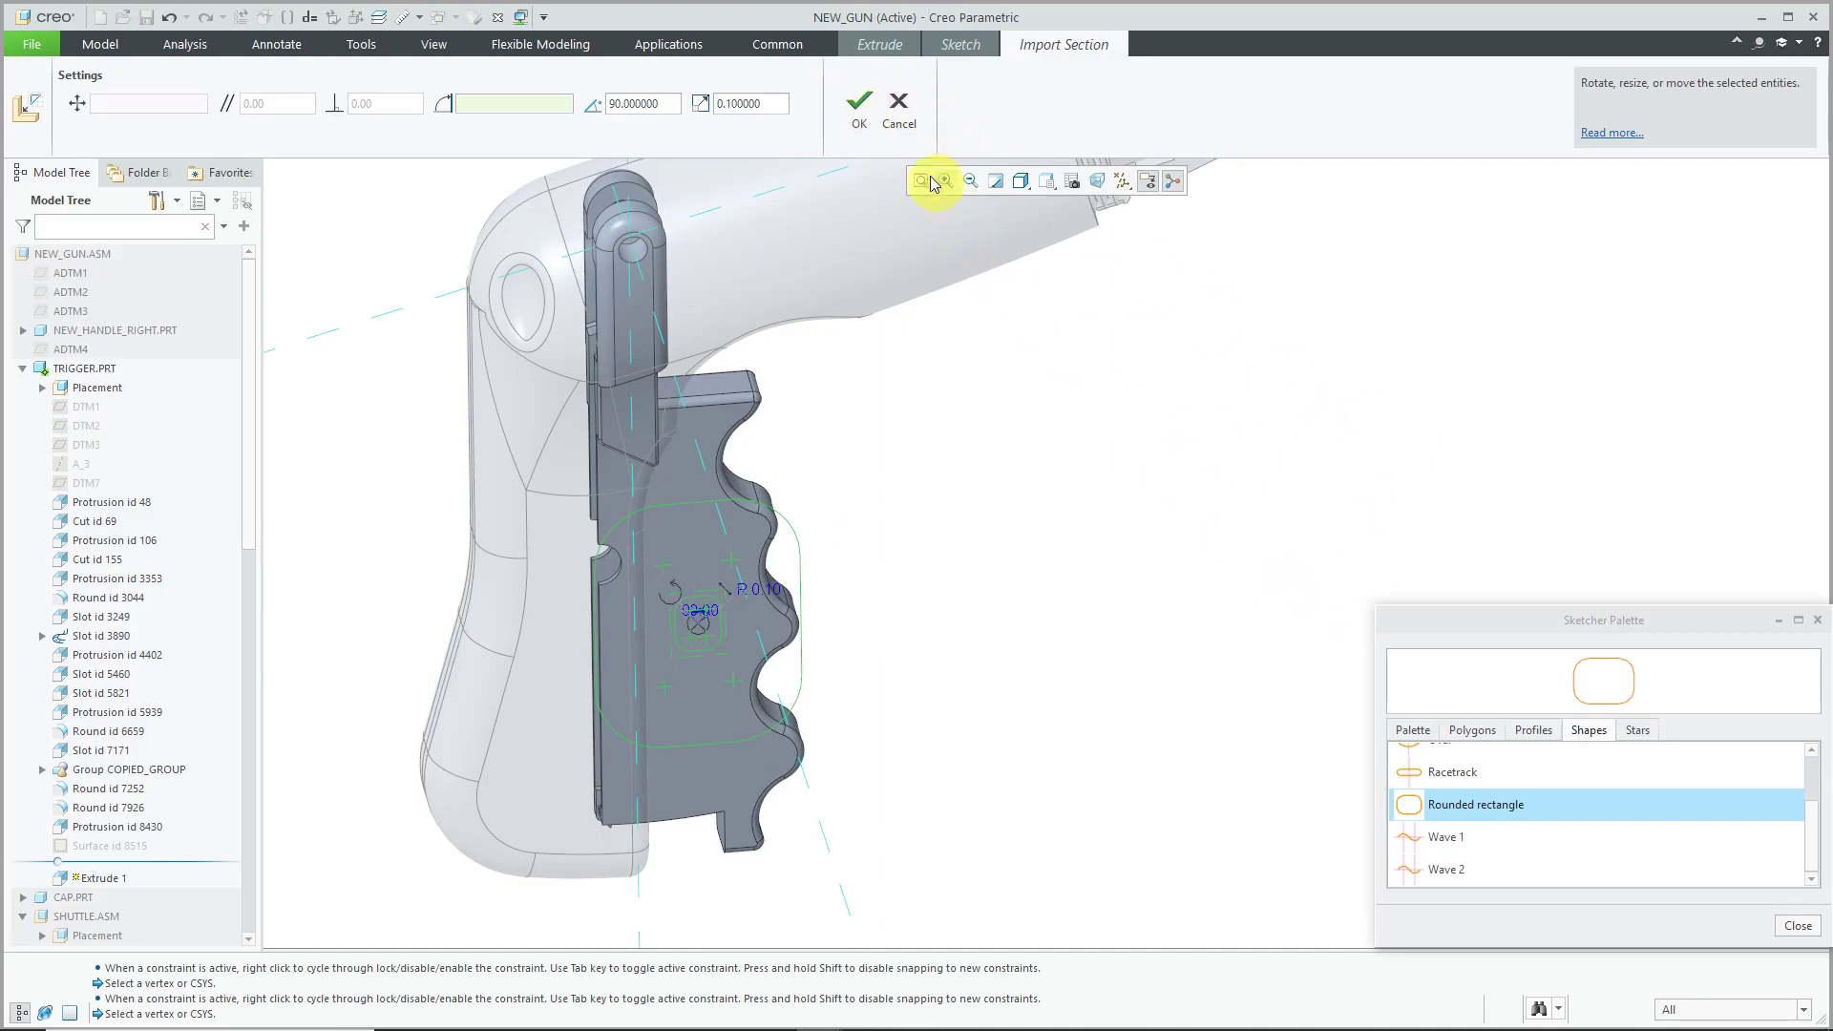
left_click(859, 105)
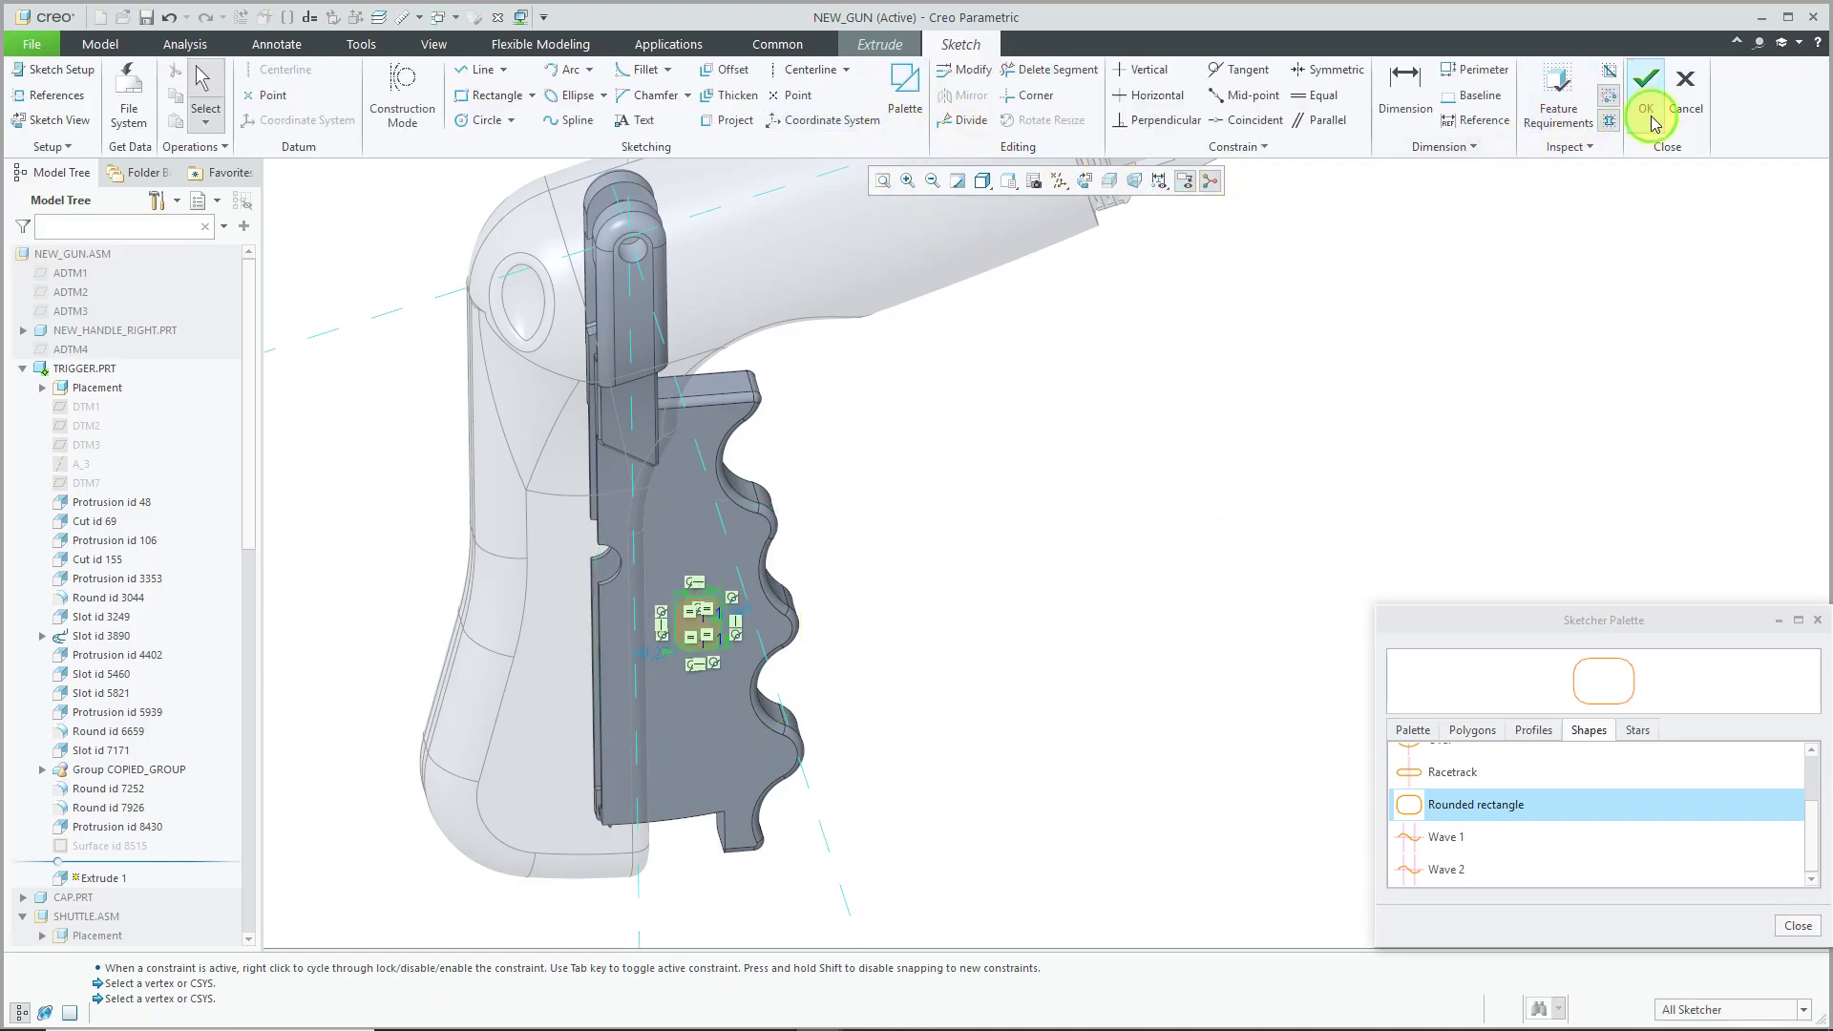
Finish the sketch and extrude it 0.35 deep into a small peg on the trigger.
left_click(1652, 118)
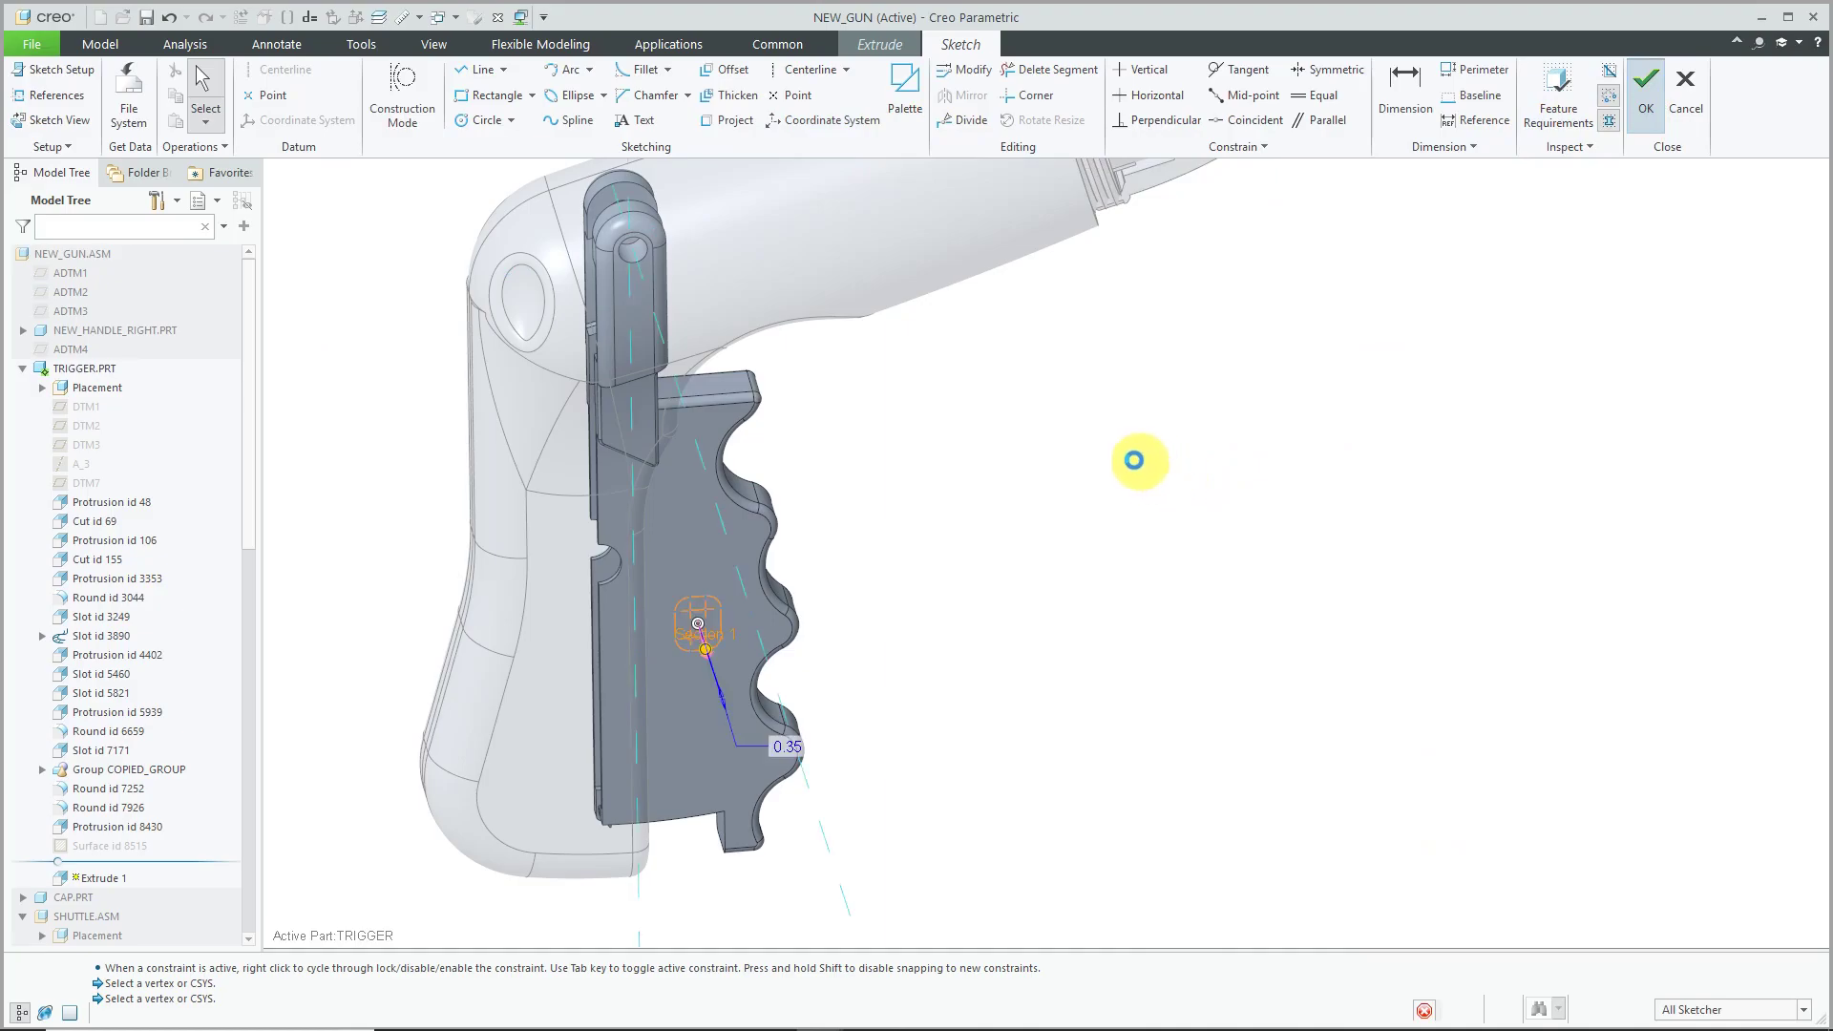
middle_click_drag(819, 634, 786, 548, "shift")
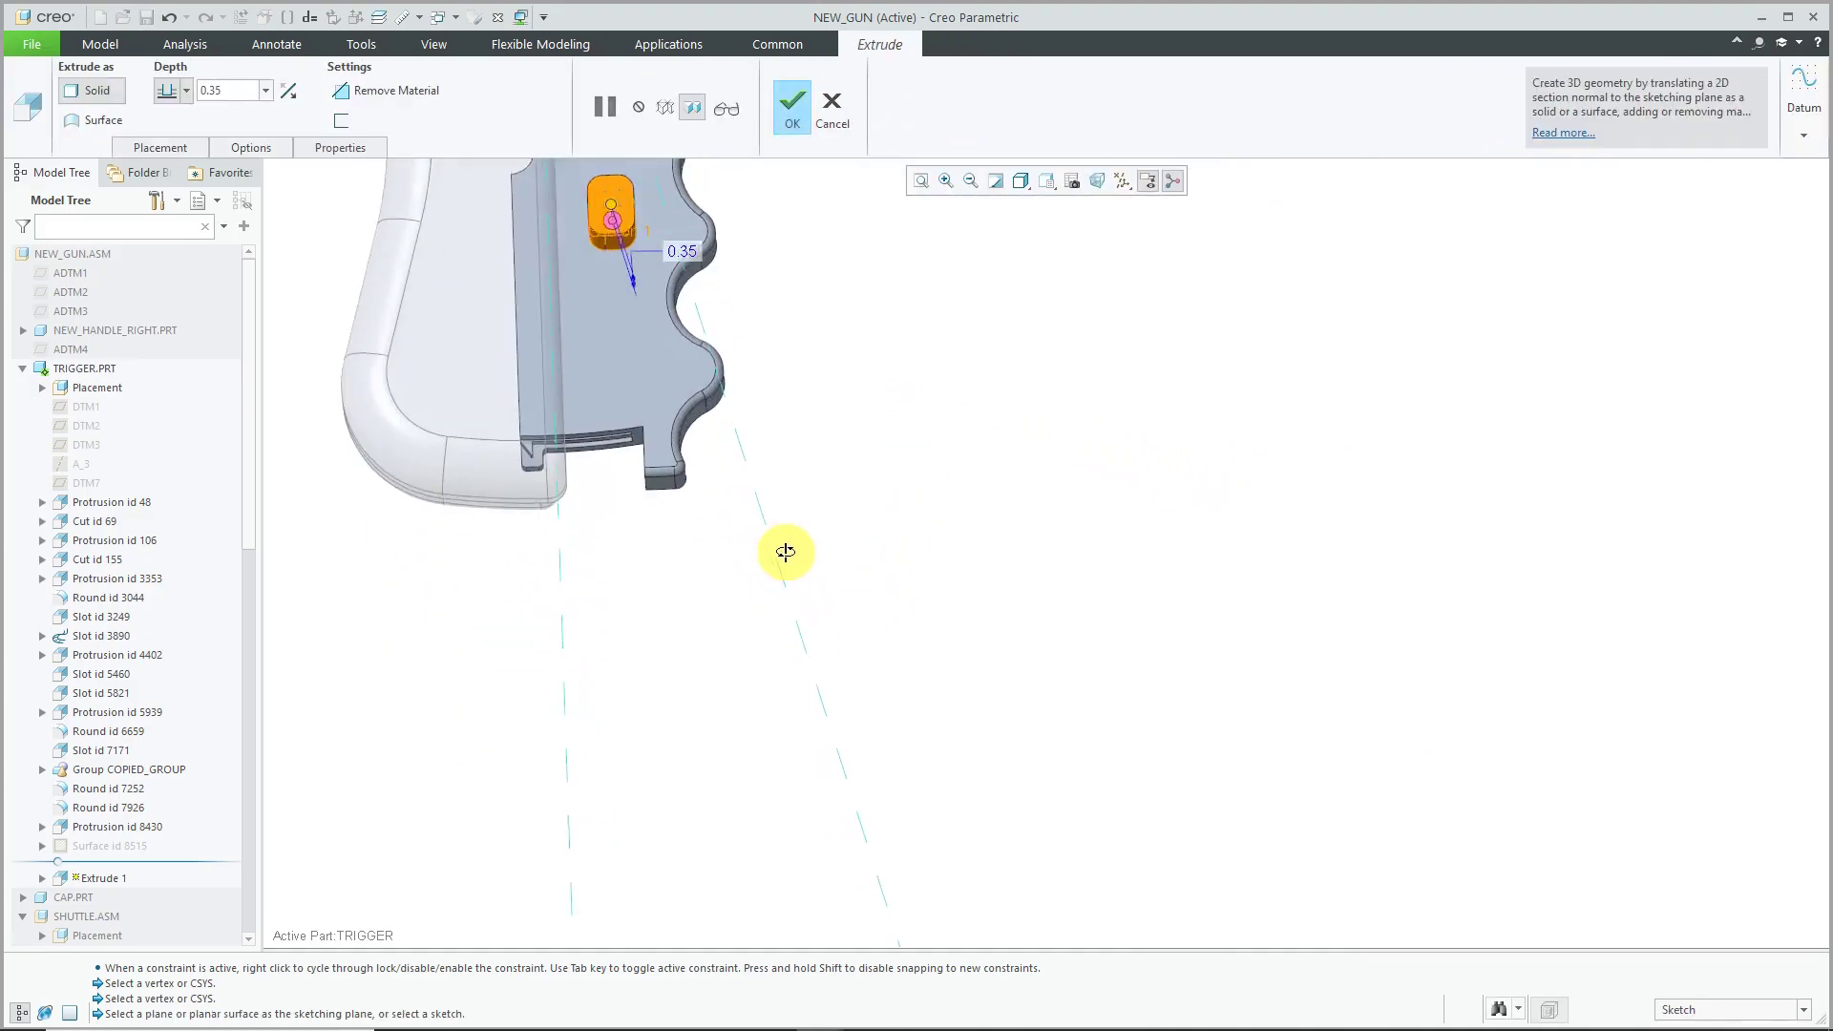
scroll(831, 695, "down", 3)
scroll(725, 458, "up", 3)
mouse_move(873, 879)
middle_mouse_down("shift")
mouse_move(811, 531)
mouse_move(863, 524)
mouse_move(958, 556)
middle_mouse_up("shift")
Complete the new extrude, clear the selection, then select Extrude 1 on the trigger.
middle_click(1079, 434)
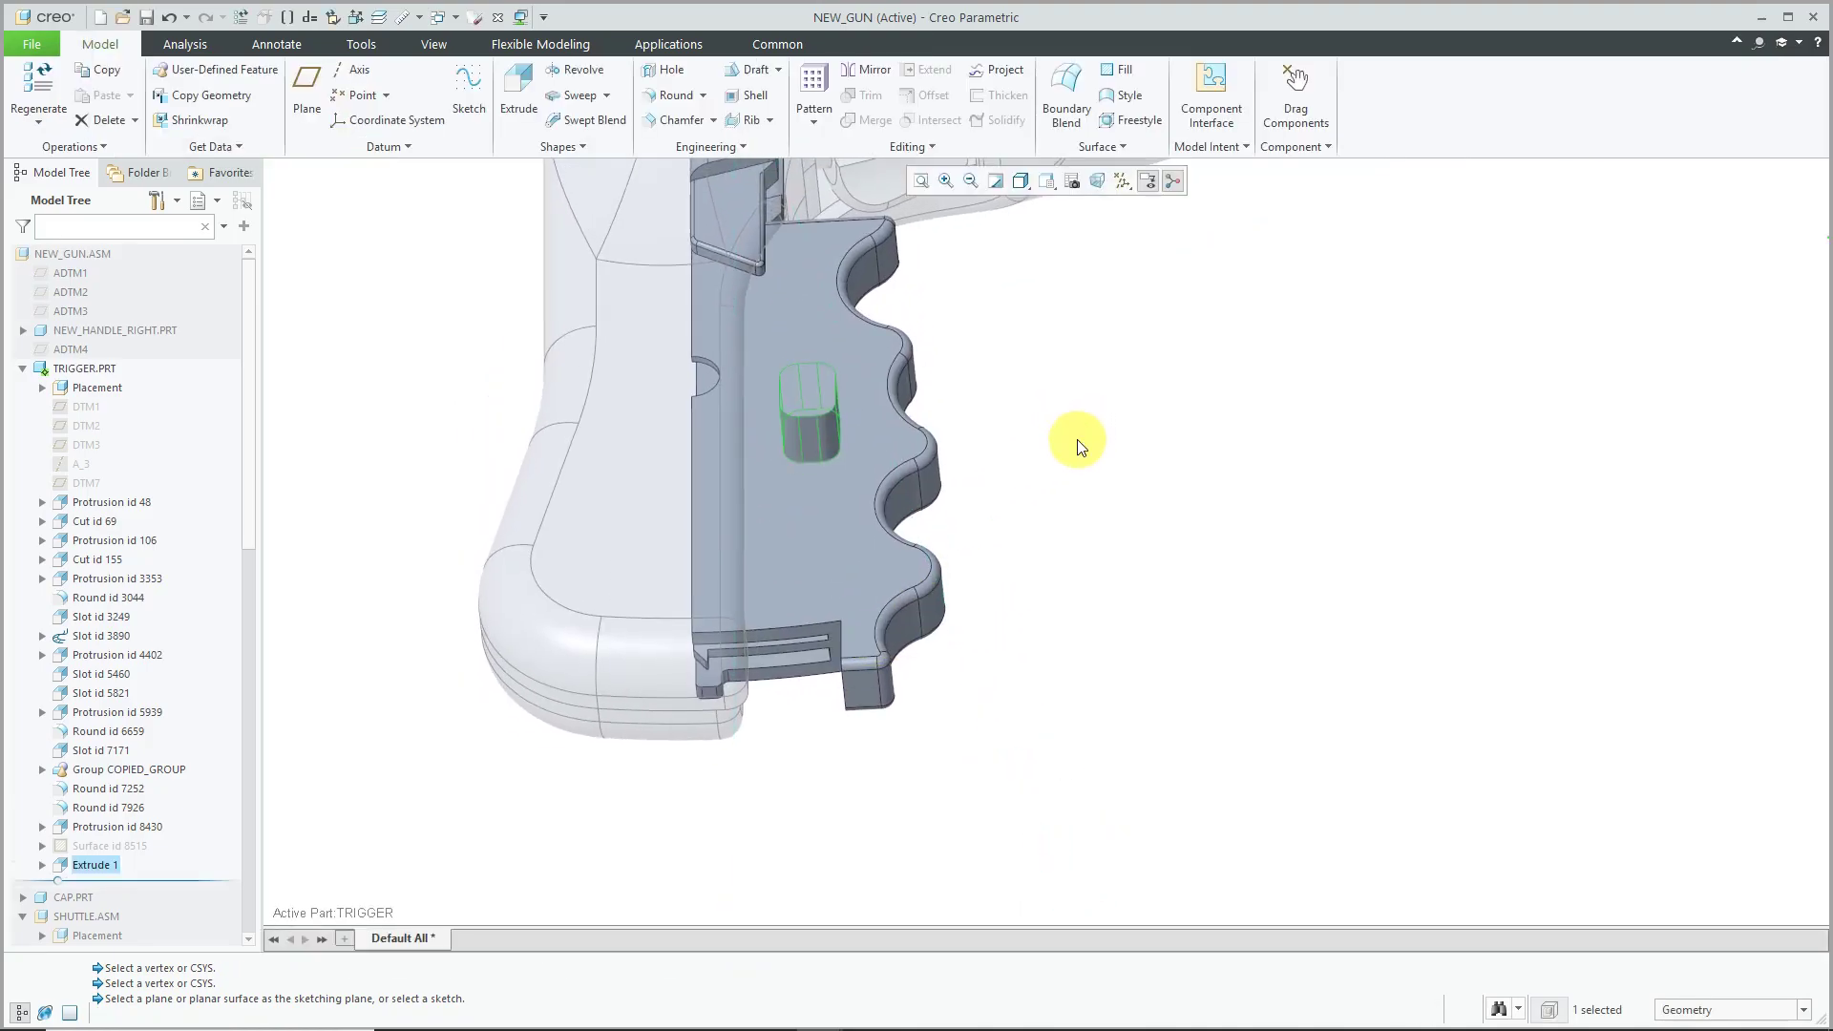
left_click(1050, 380)
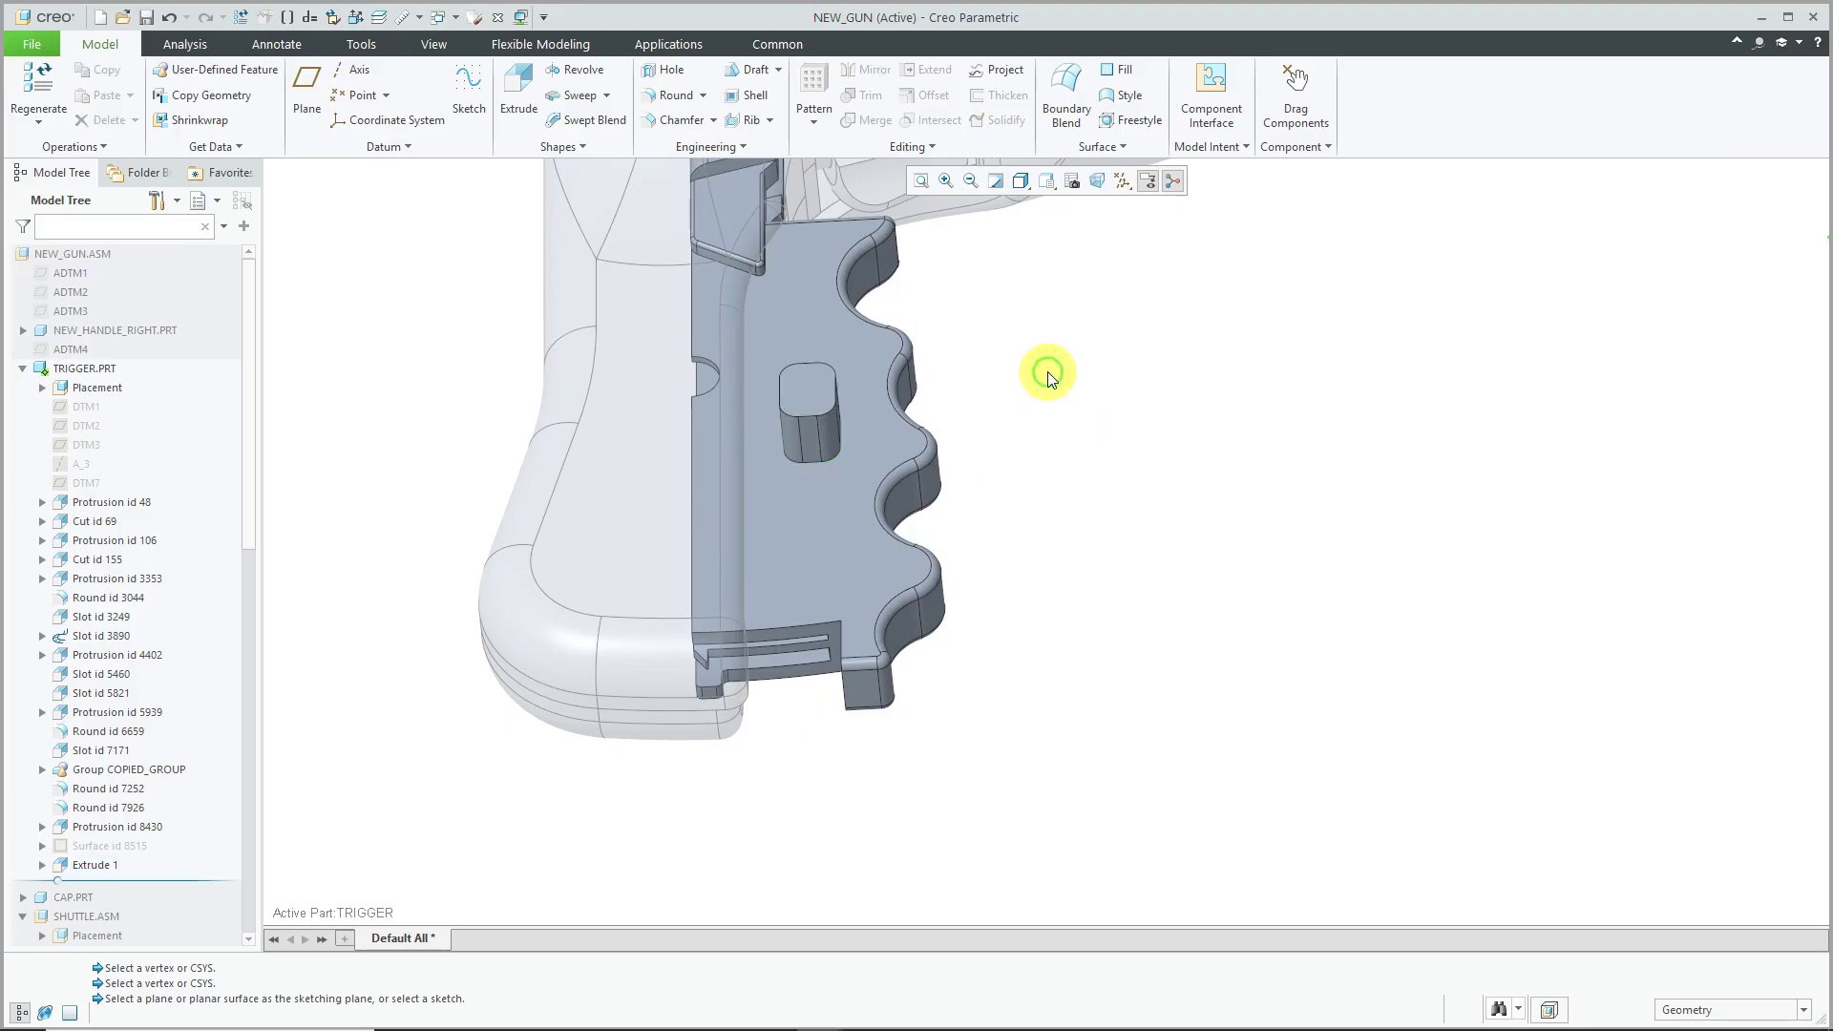
left_click(810, 432)
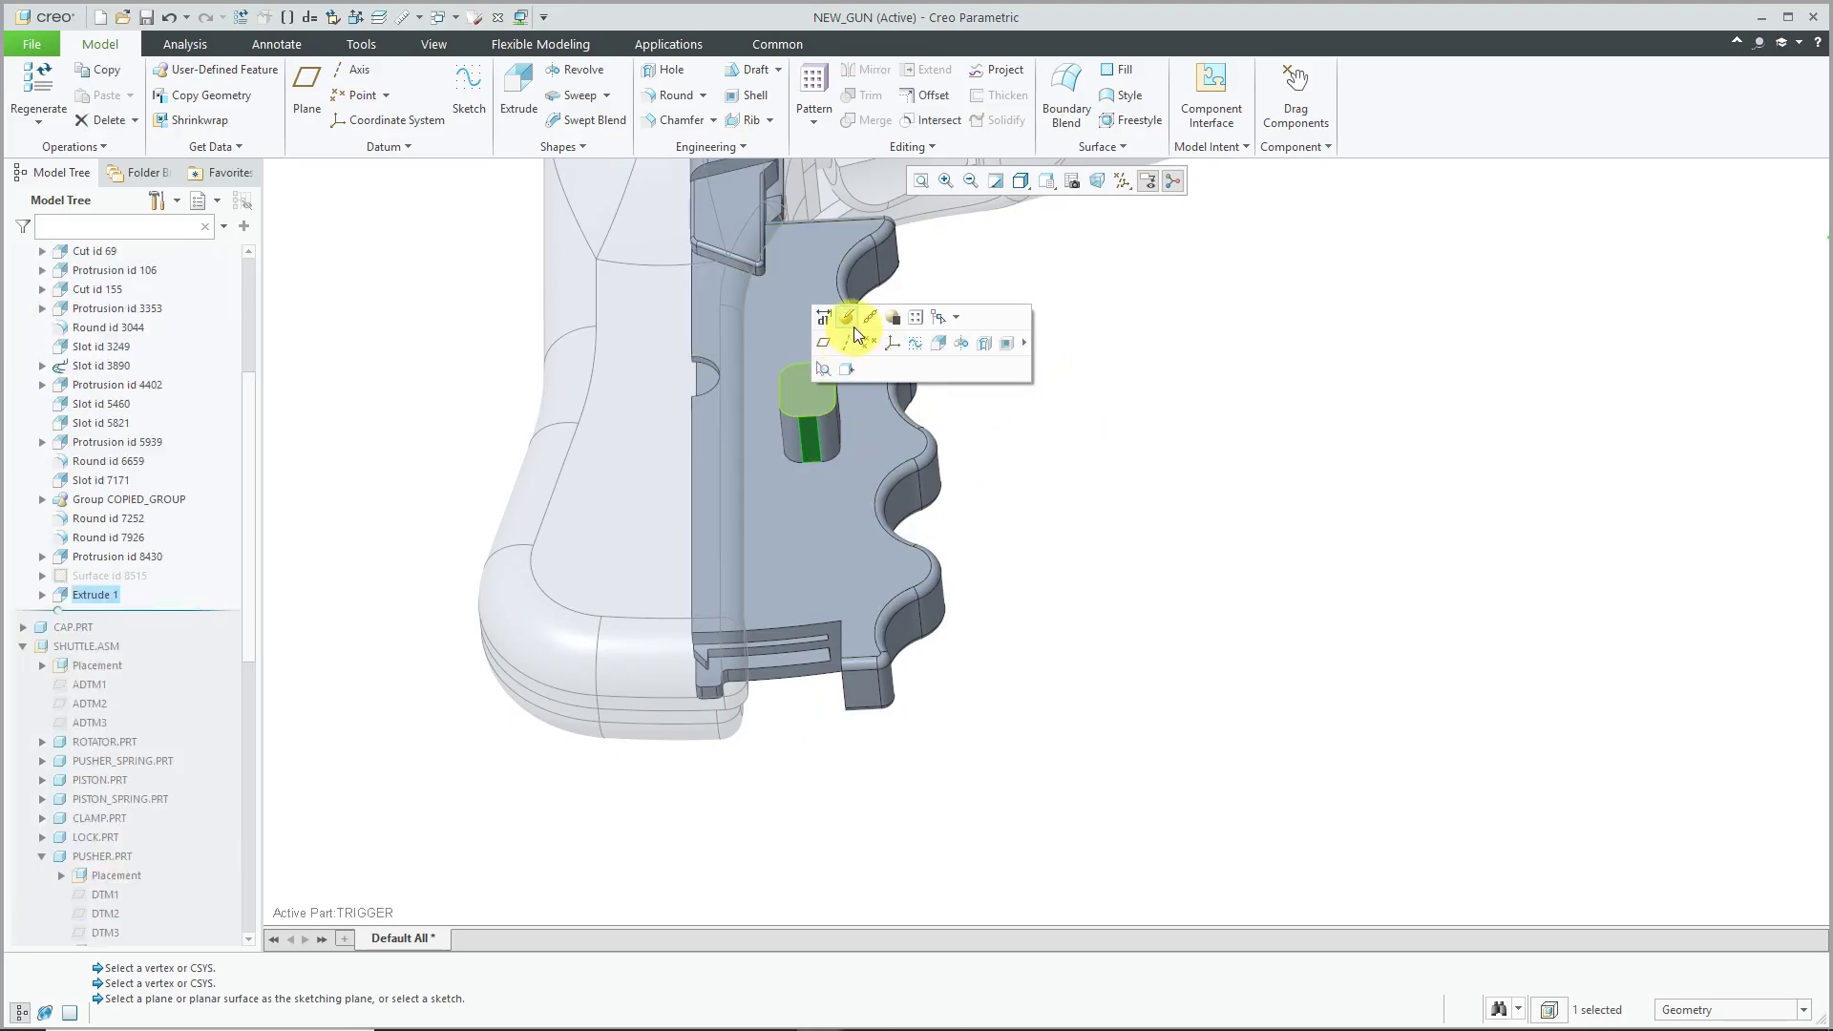
Edit Extrude 1's definition and bring up the right-click options of its 0.35 depth handle.
right_click(851, 322)
left_click(840, 339)
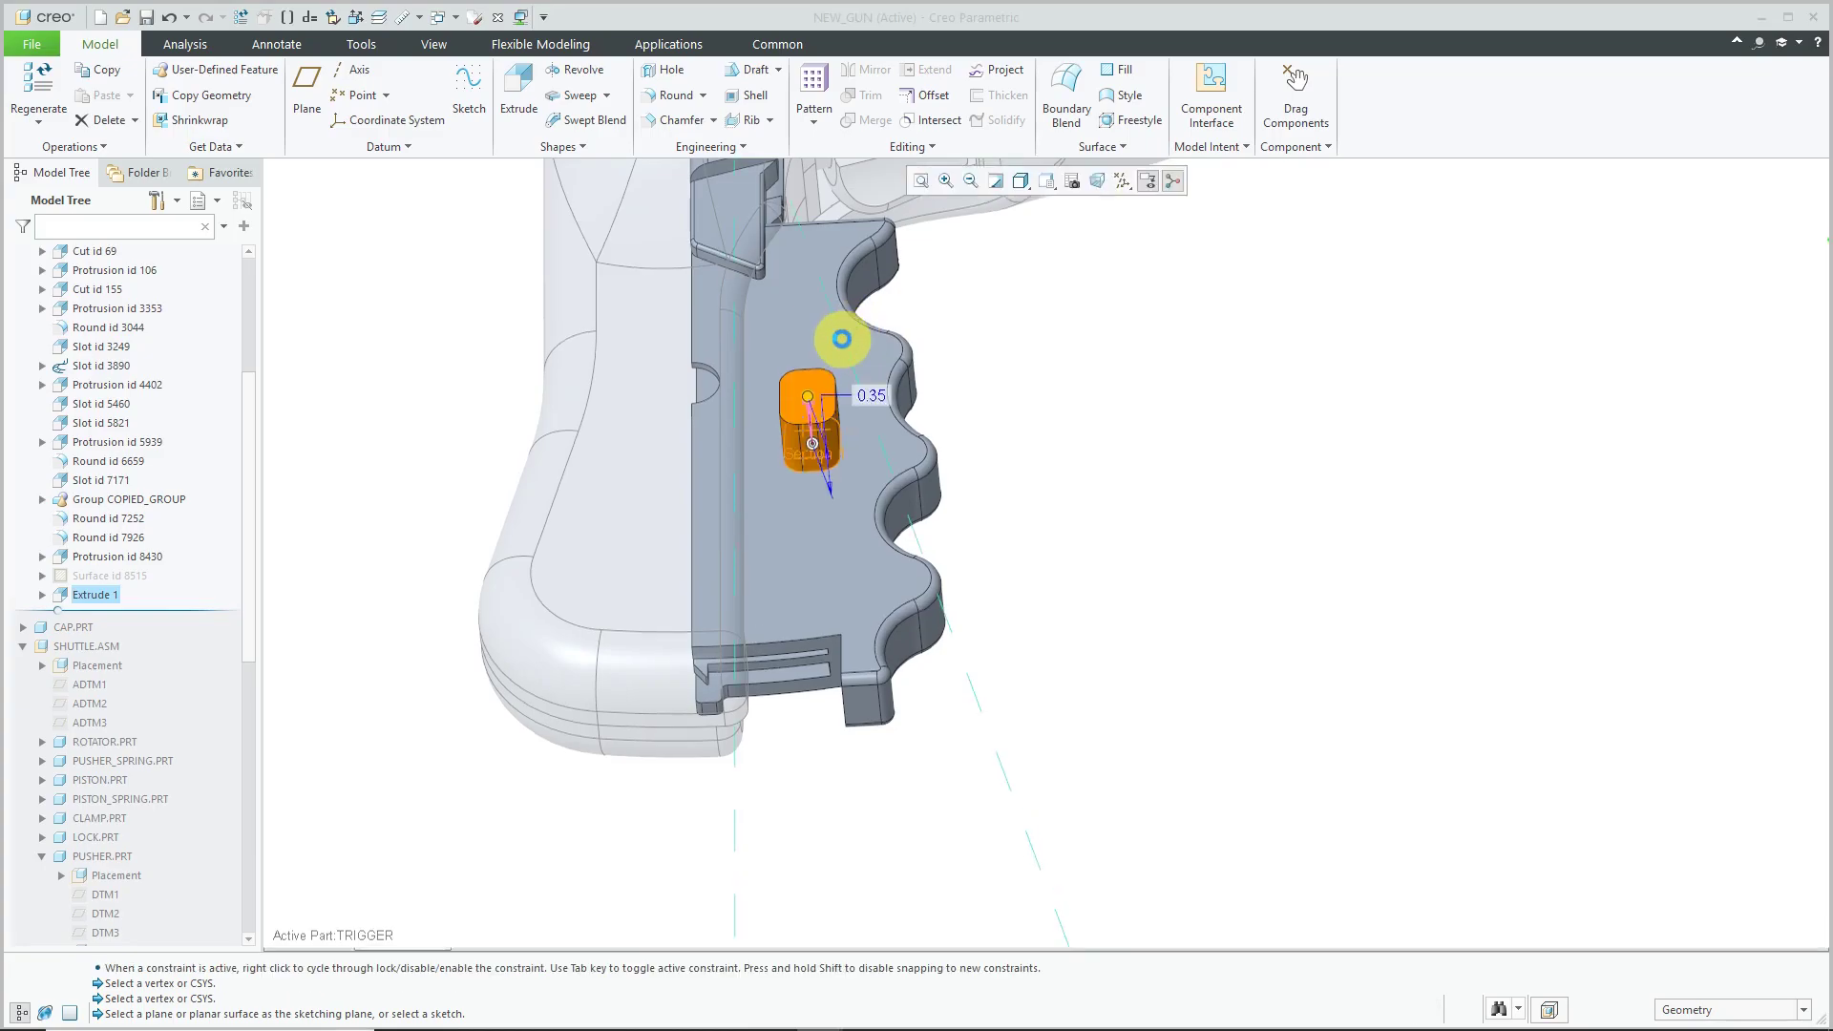
scroll(838, 425, "up", 3)
scroll(839, 425, "up", 1)
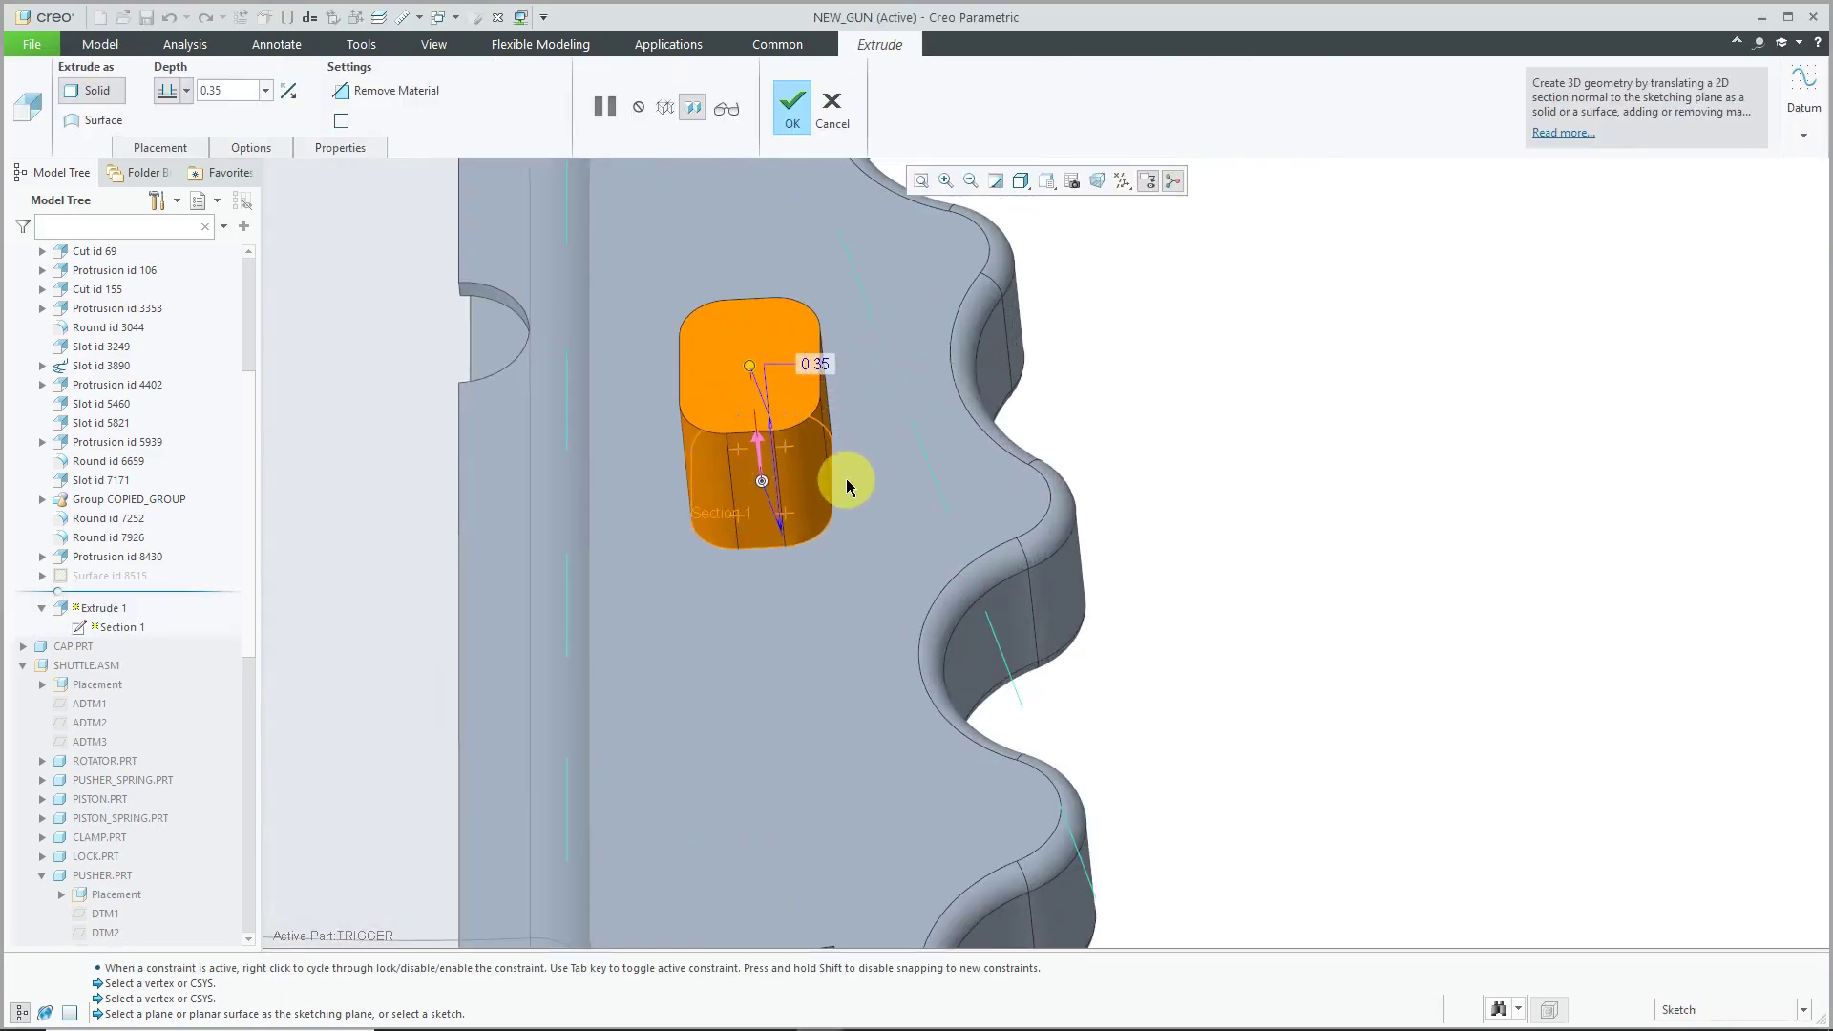
left_click(782, 387)
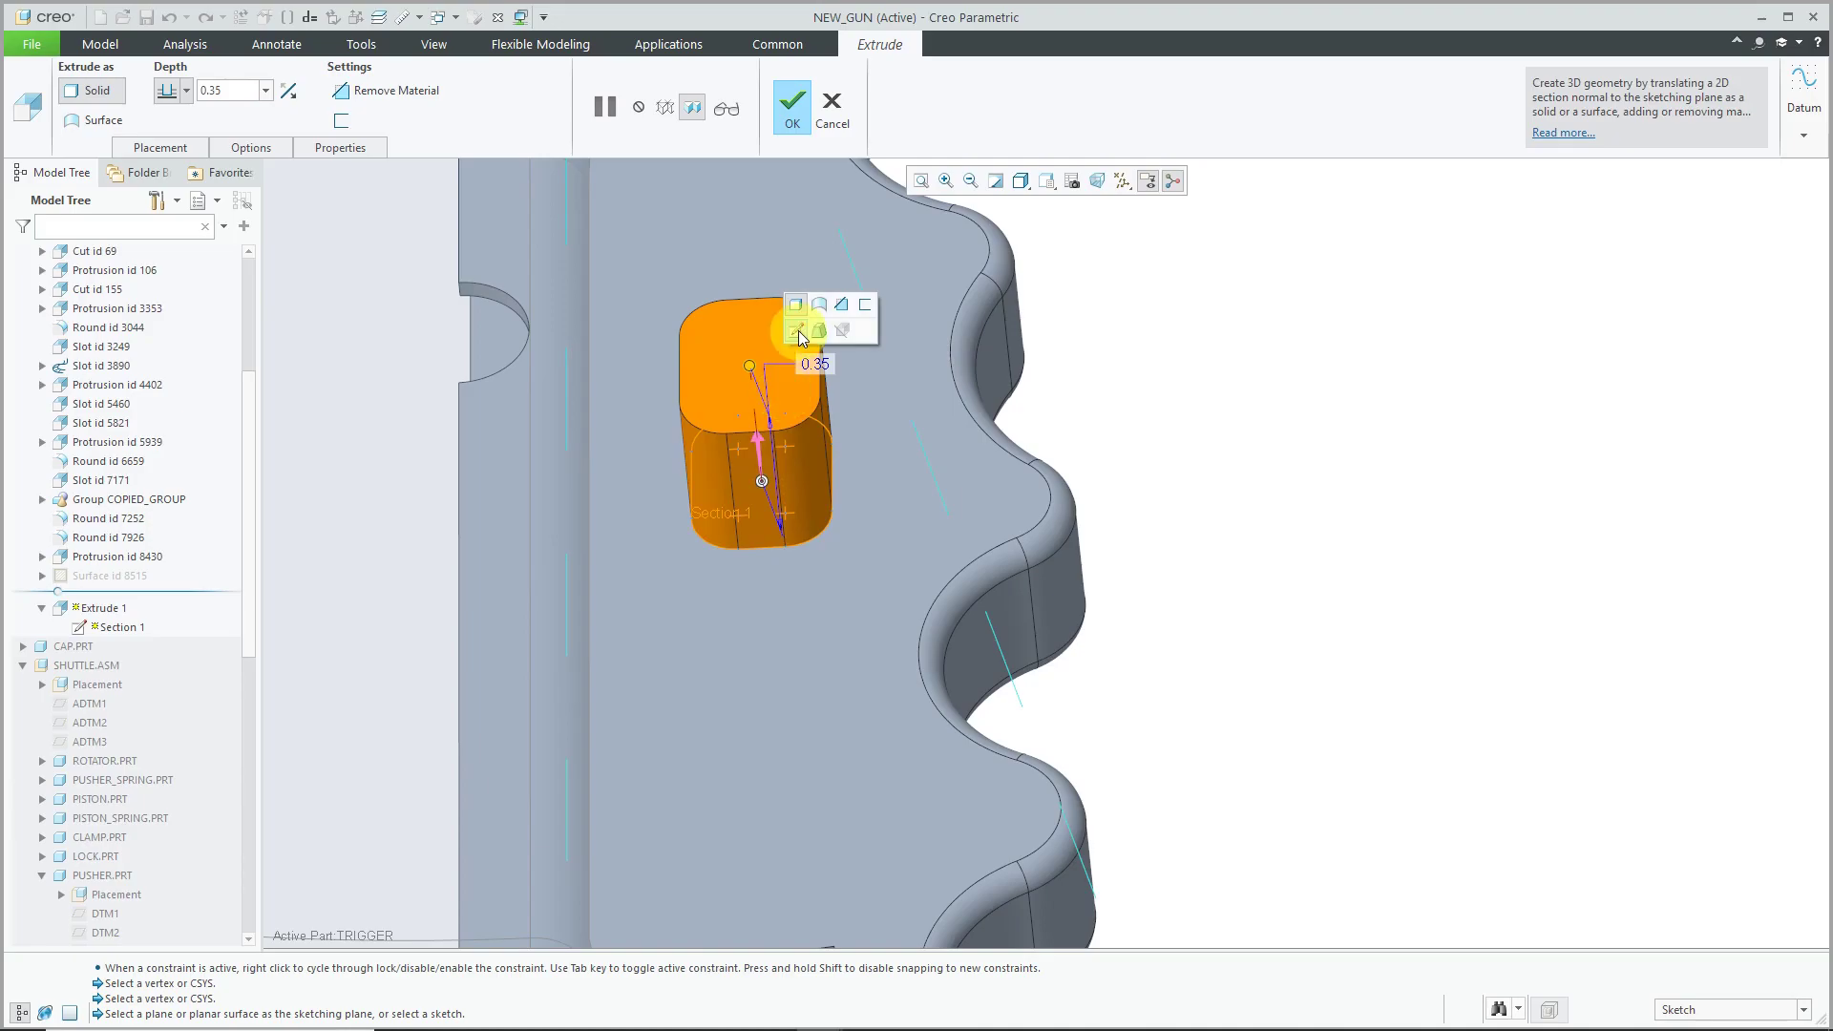
right_click(856, 395)
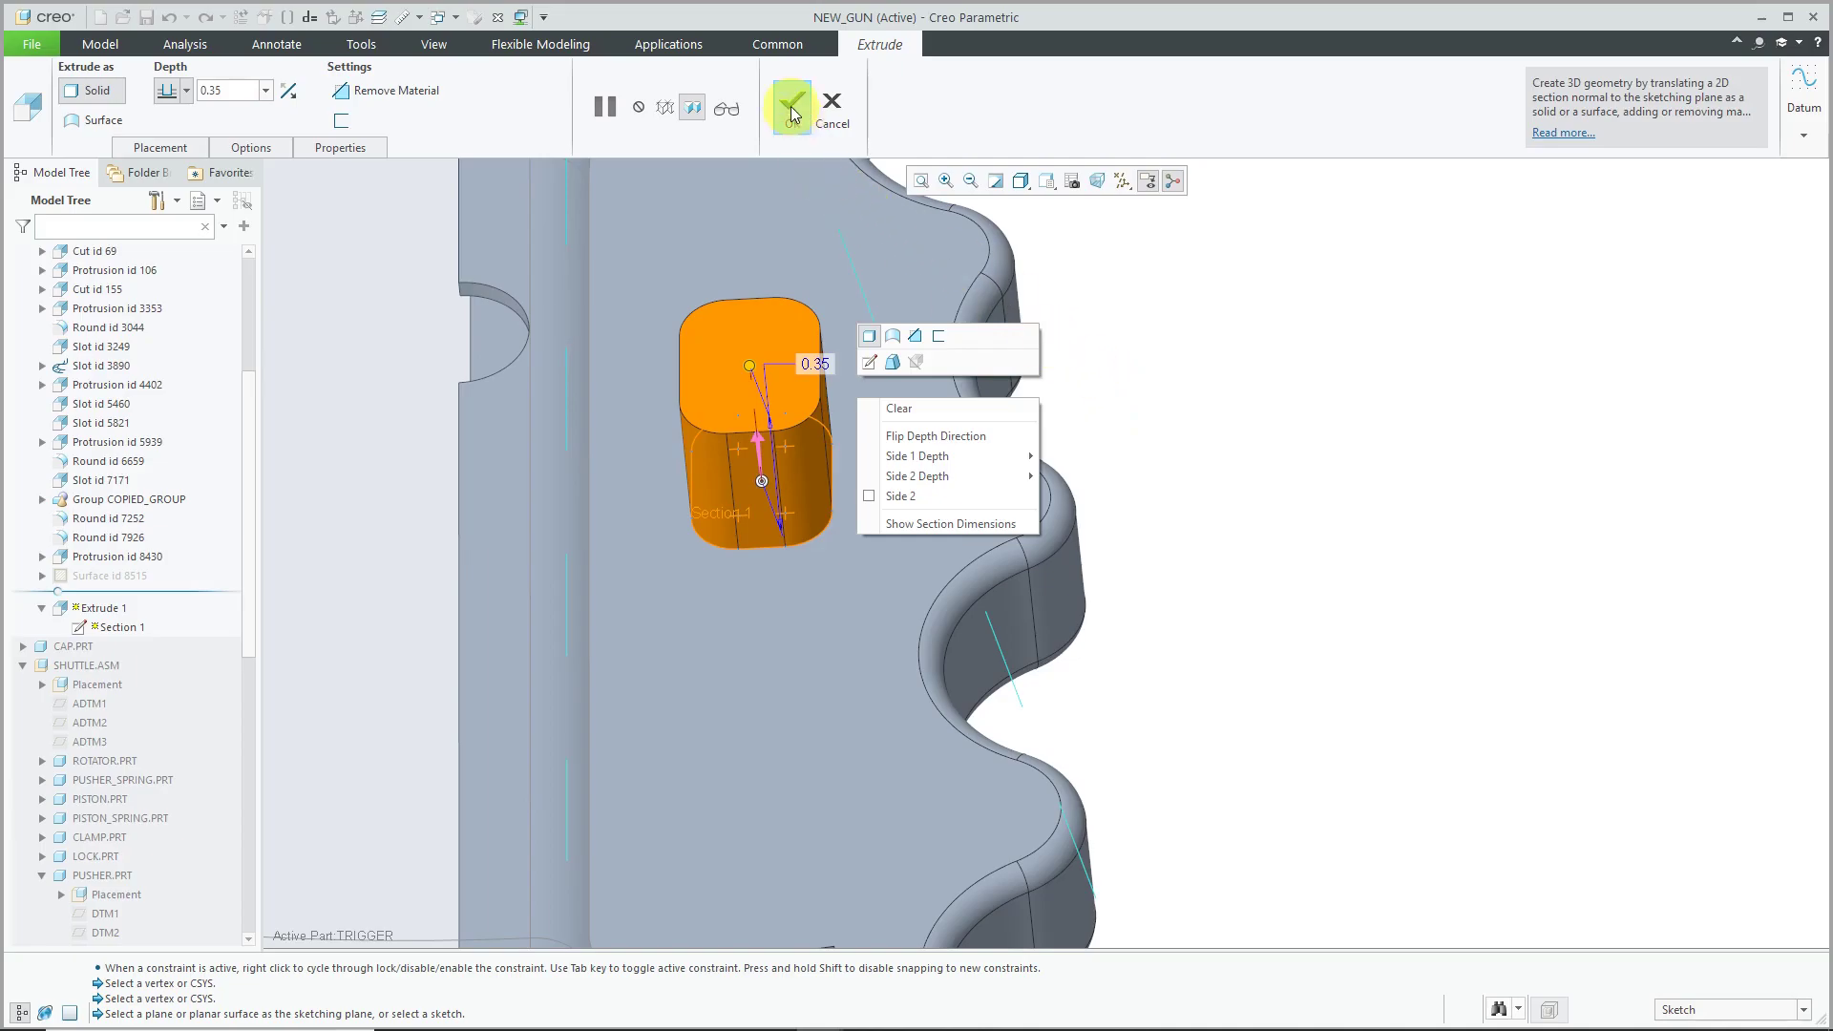
Confirm Extrude 1's redefinition and zoom out to see the 0.35-deep peg on the whole gun.
left_click(1180, 338)
left_click(800, 115)
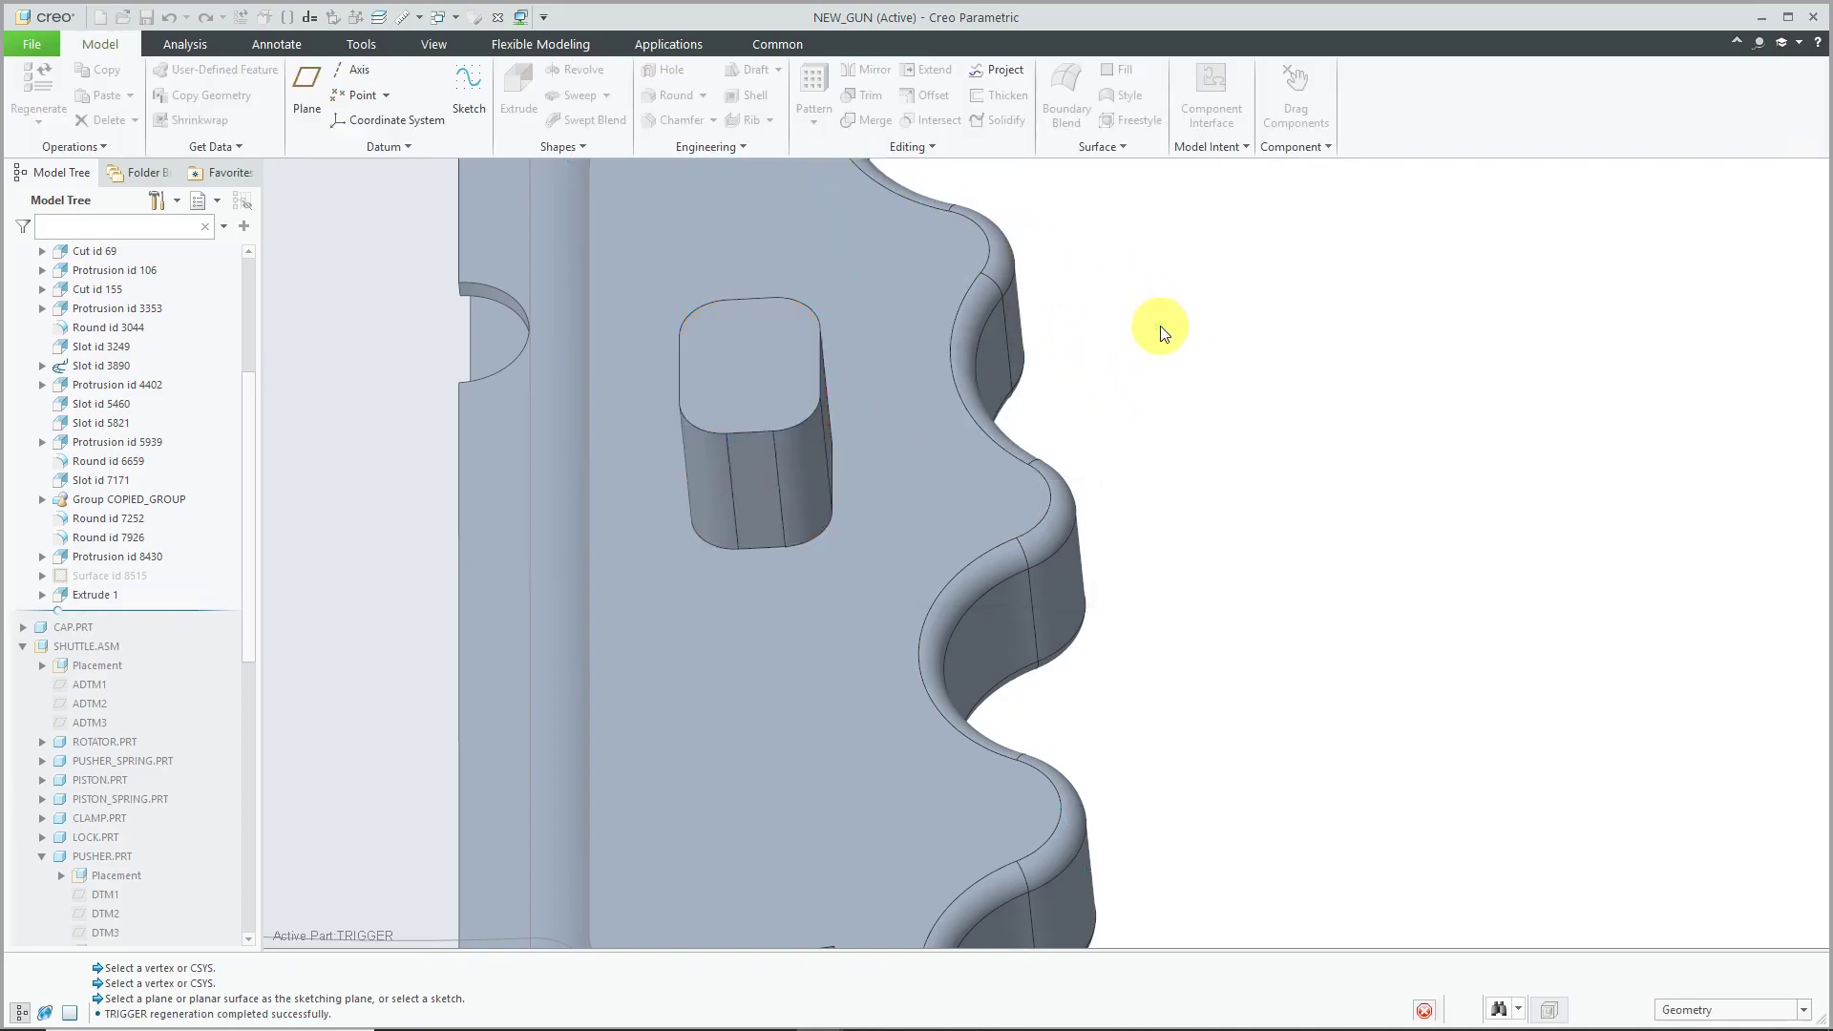
scroll(1195, 593, "down", 5)
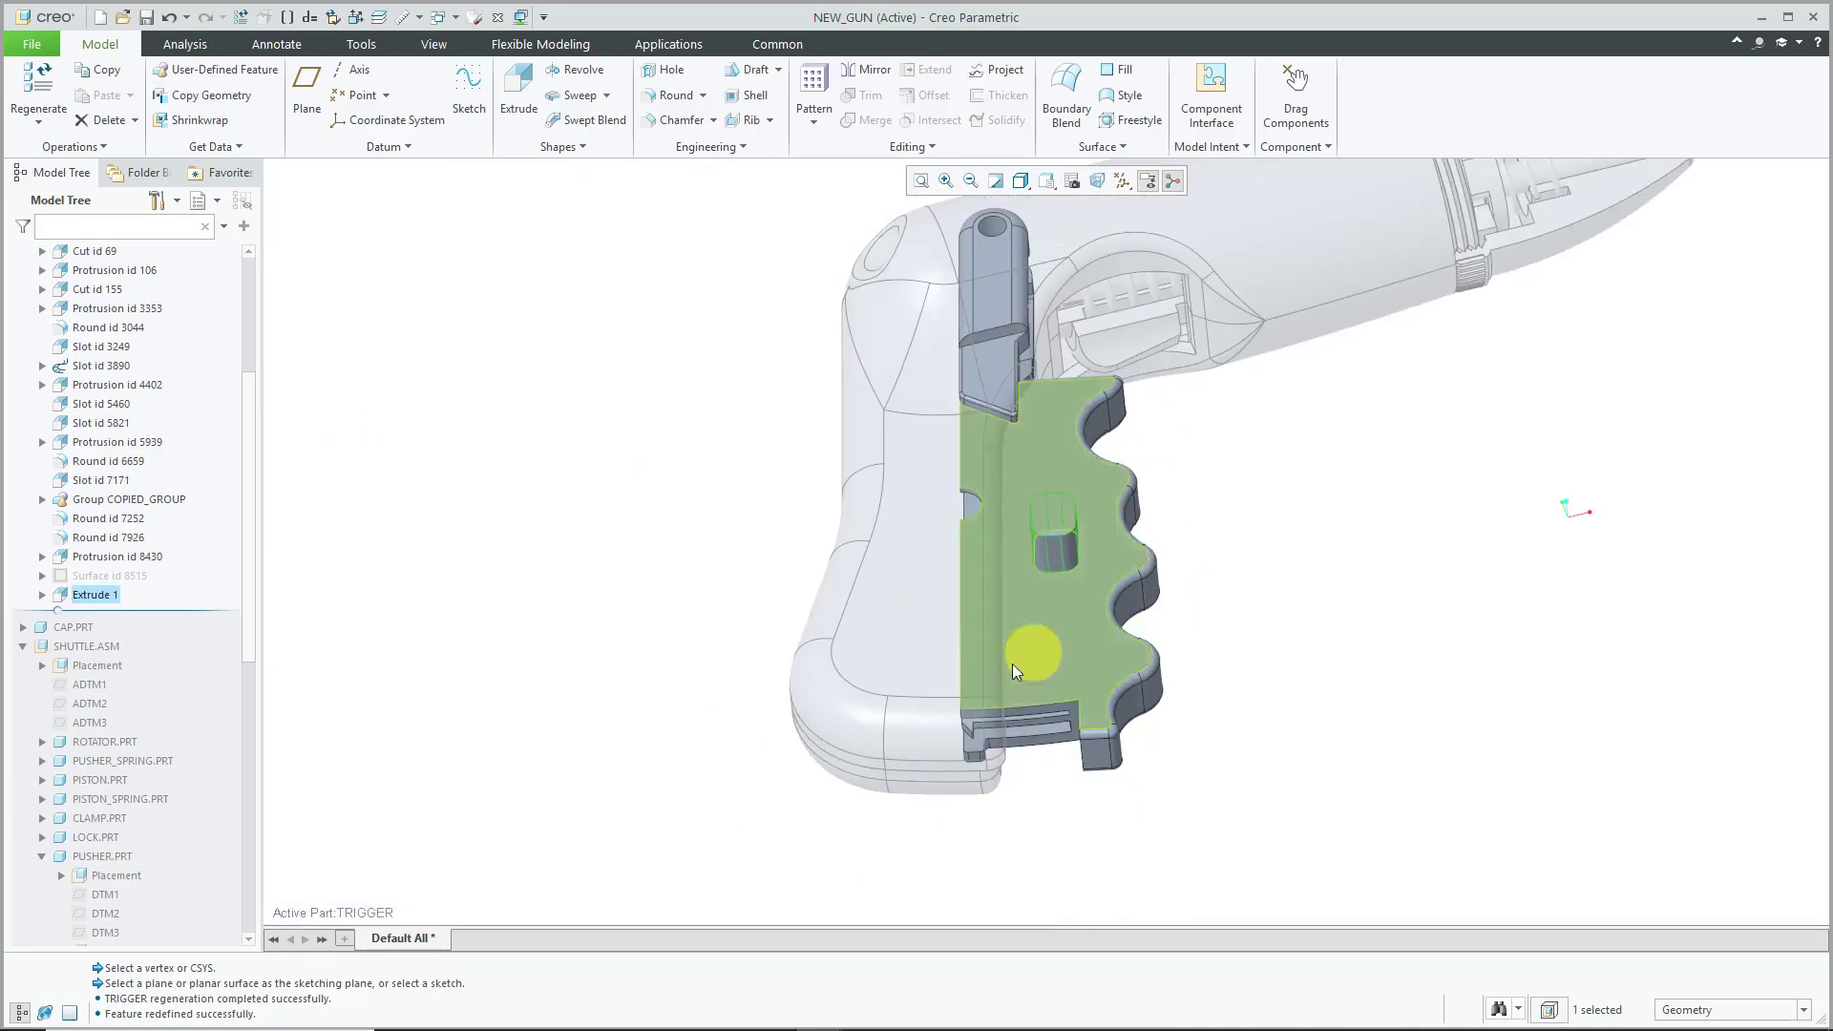
middle_click_drag(1195, 593, 1007, 655)
scroll(847, 724, "down", 3)
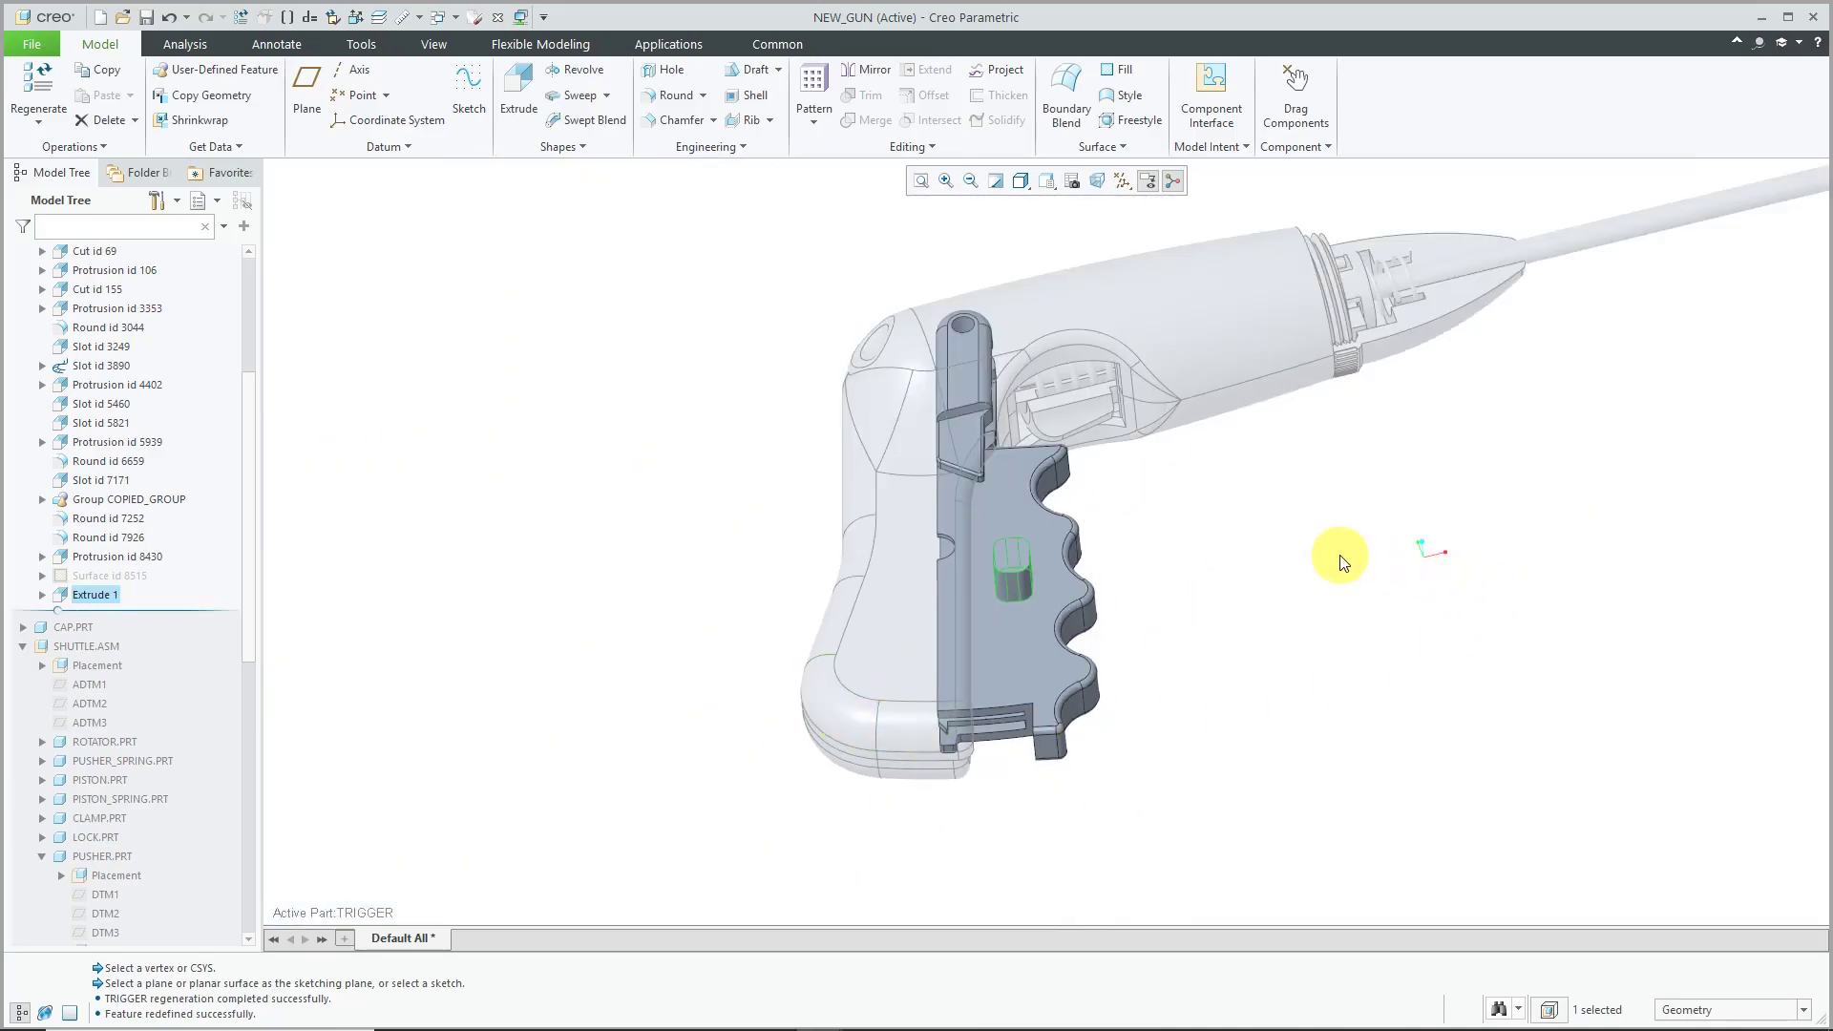